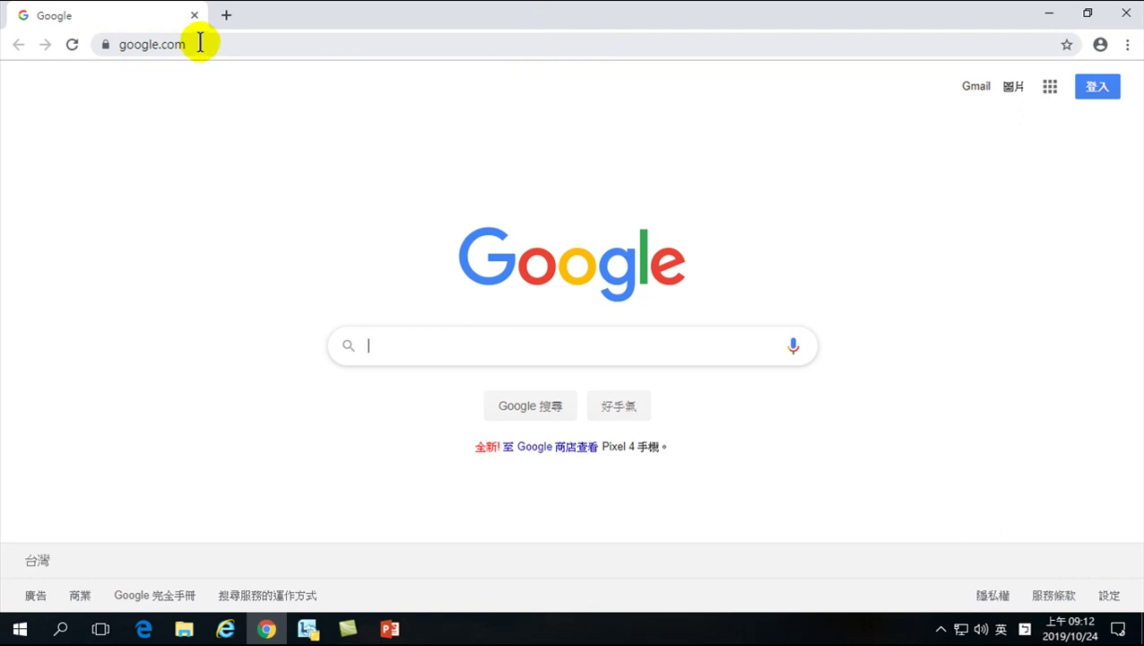
pyautogui.click(199, 42)
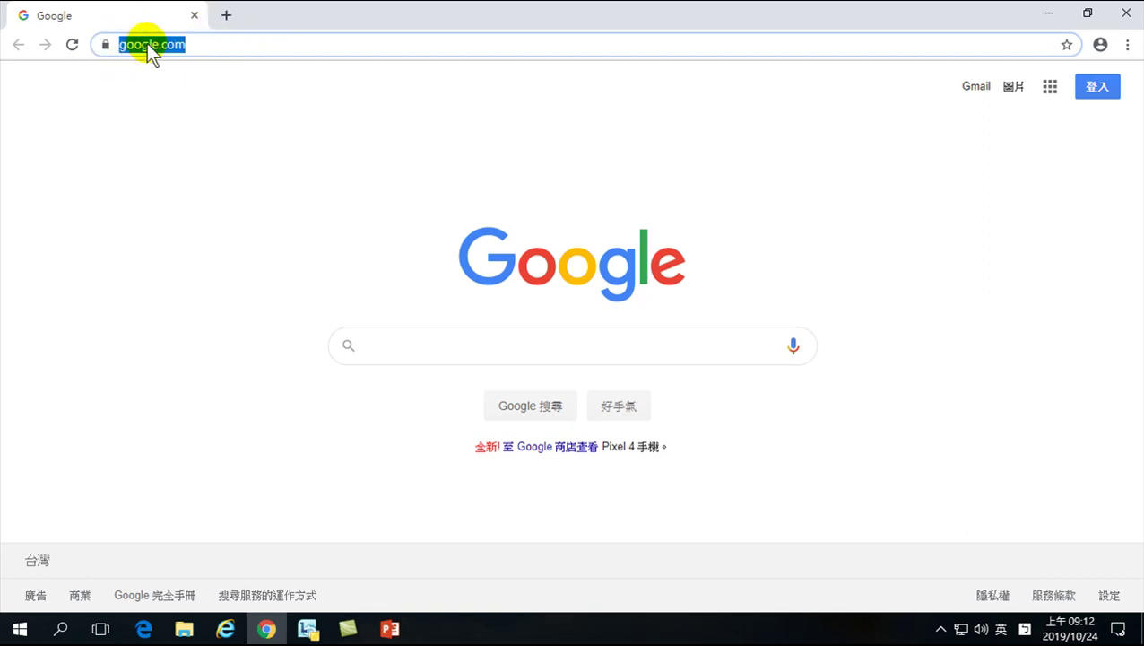
pyautogui.write('htt')
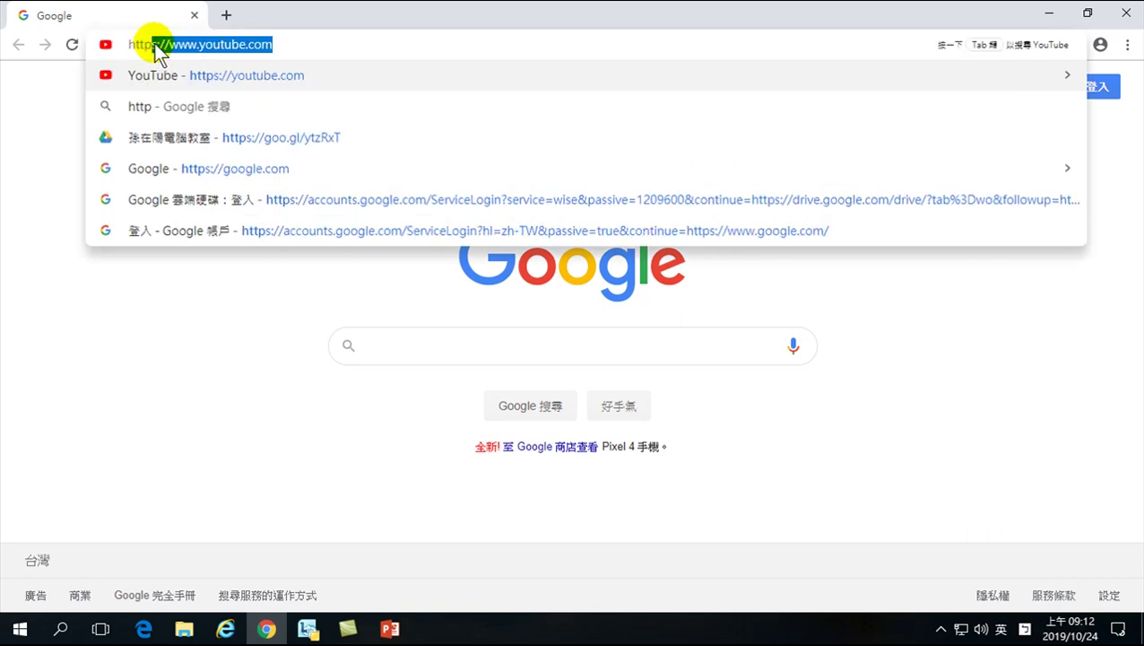
pyautogui.write('p')
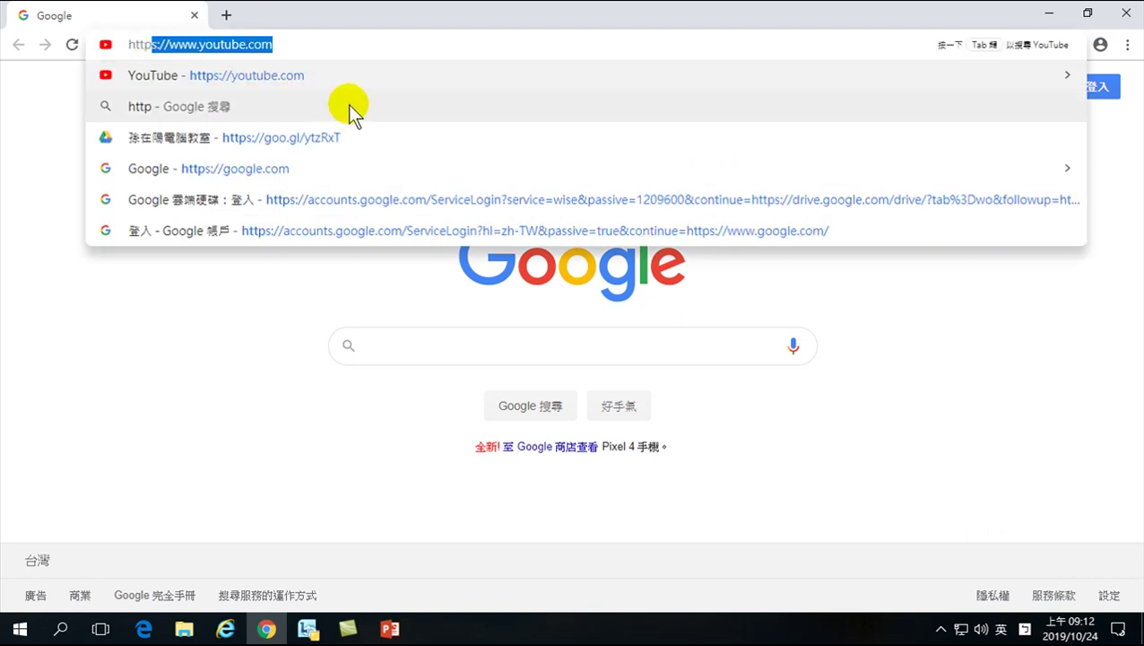
pyautogui.write('s://goo.gl/ytzRxT')
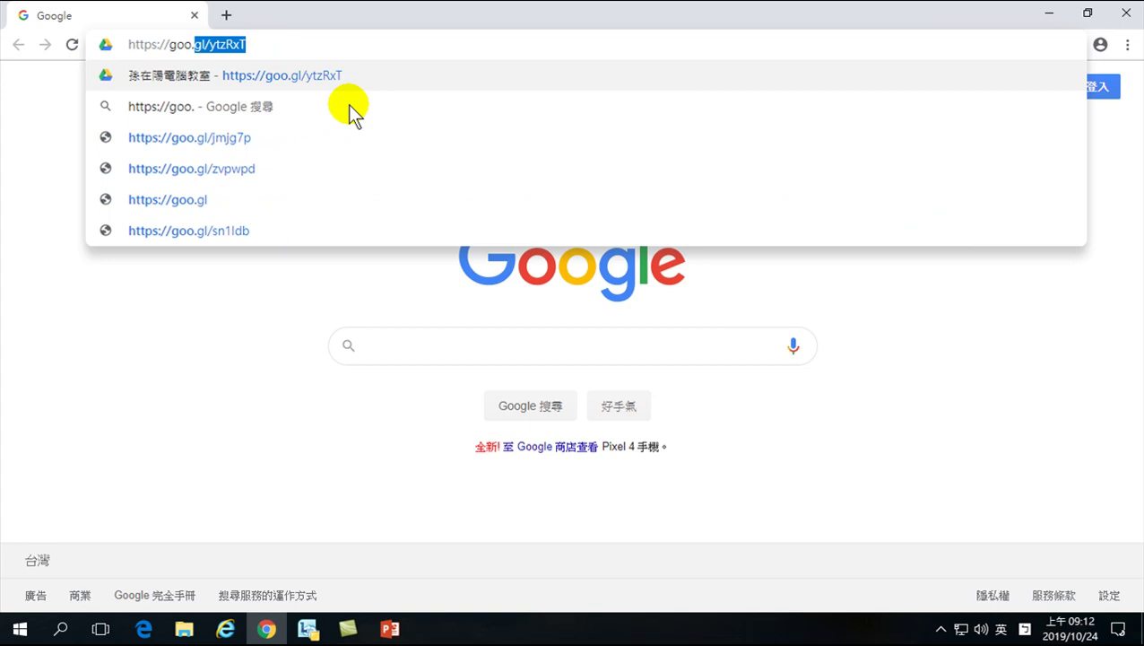
pyautogui.press('Return')
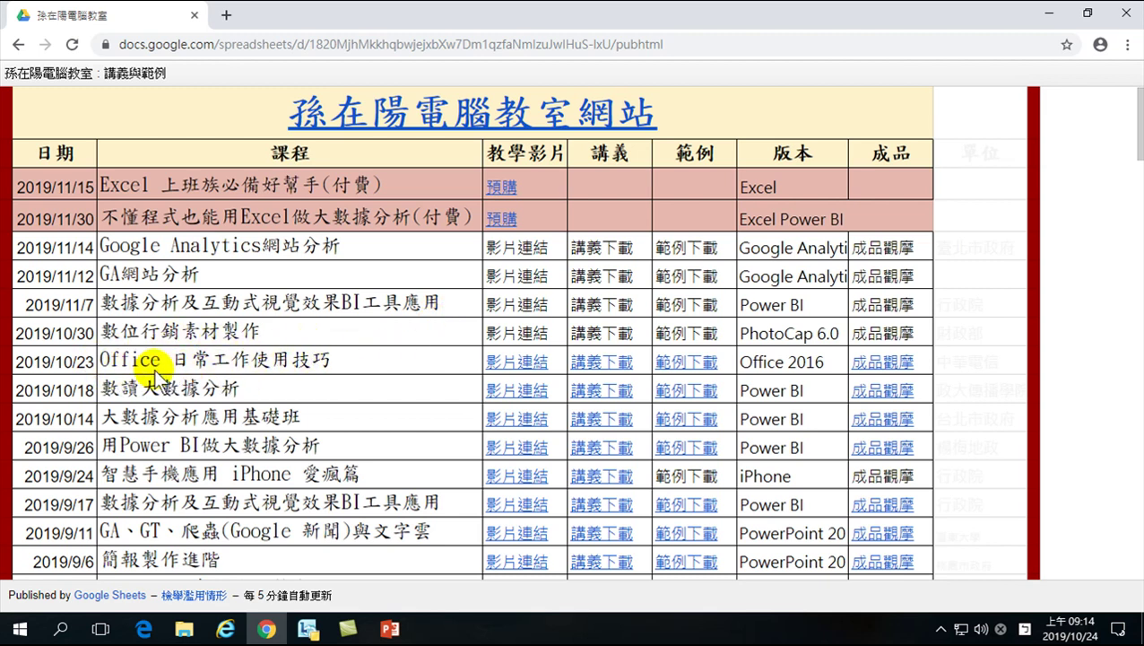
# Open the teaching video of the 2019/10/23 course Office 日常工作使用技巧, restart it from the beginning and pause it.
pyautogui.click(517, 363)
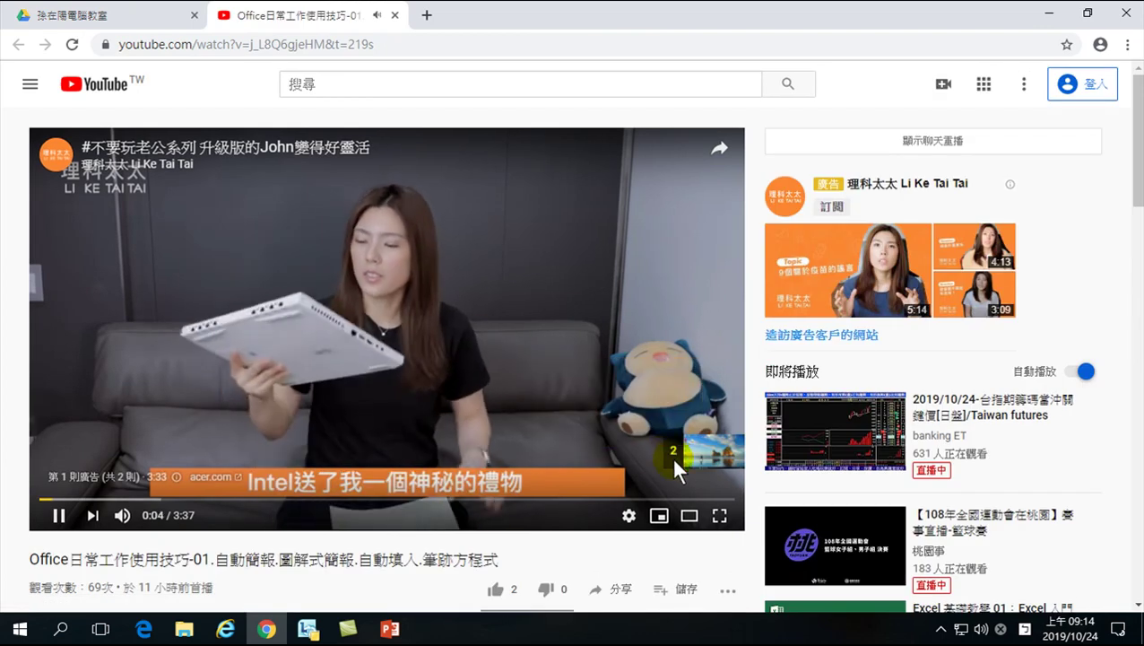
pyautogui.click(677, 457)
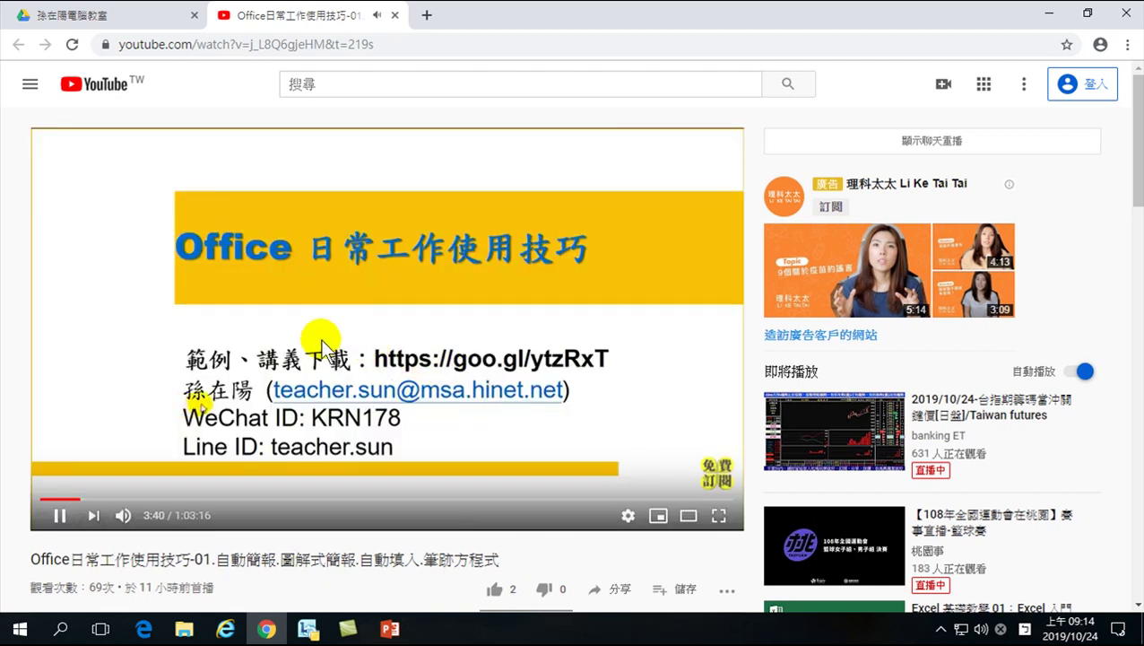
pyautogui.click(41, 496)
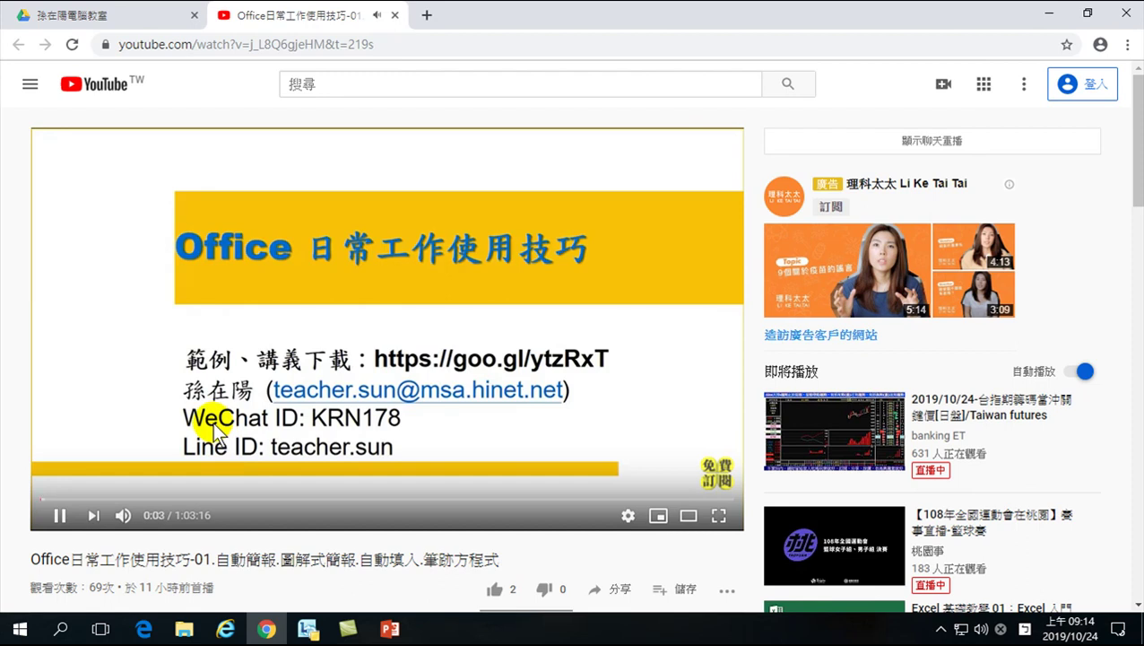
pyautogui.click(130, 440)
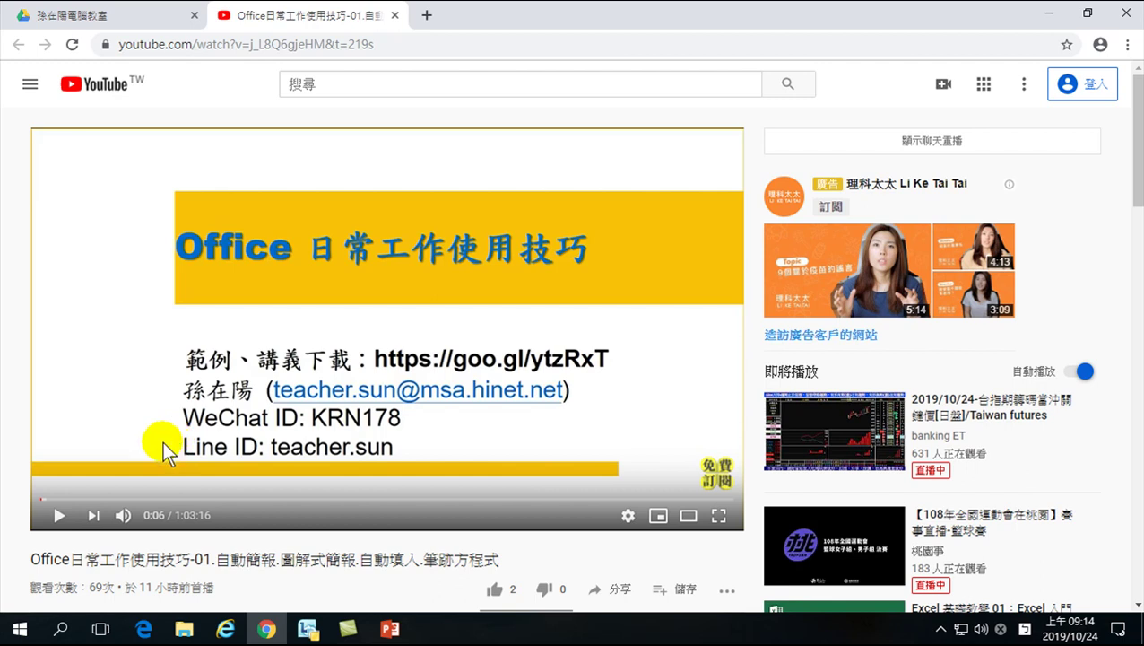
# Skip ahead in the video to about 3:17 and pause playback.
pyautogui.moveTo(50, 500); pyautogui.dragTo(61, 499)
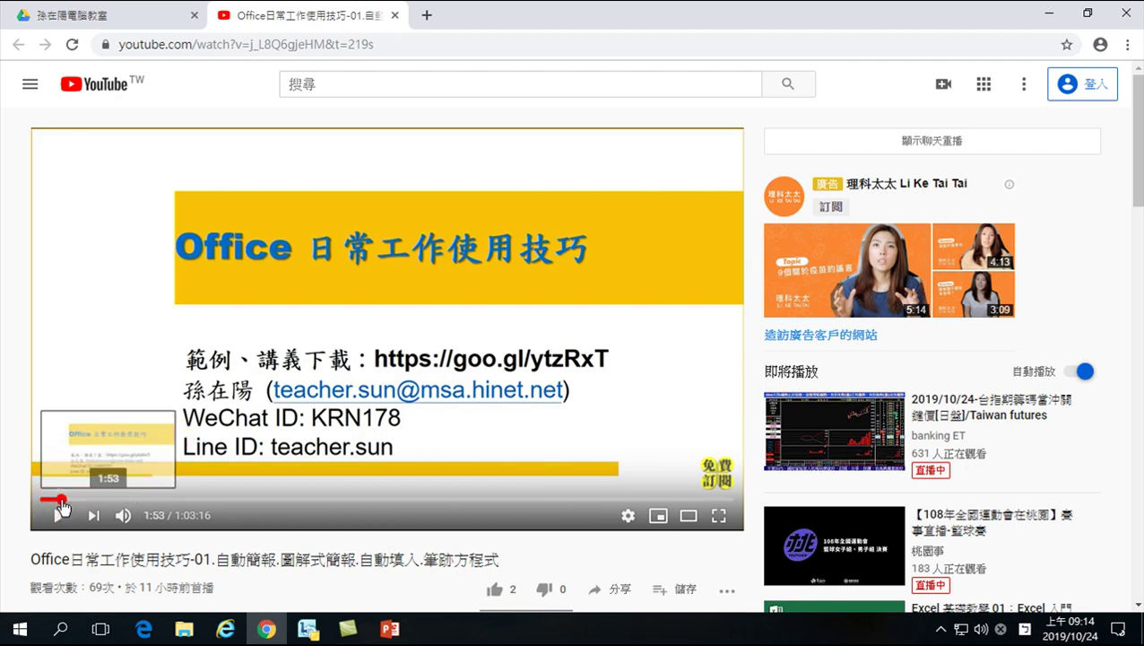
pyautogui.click(138, 289)
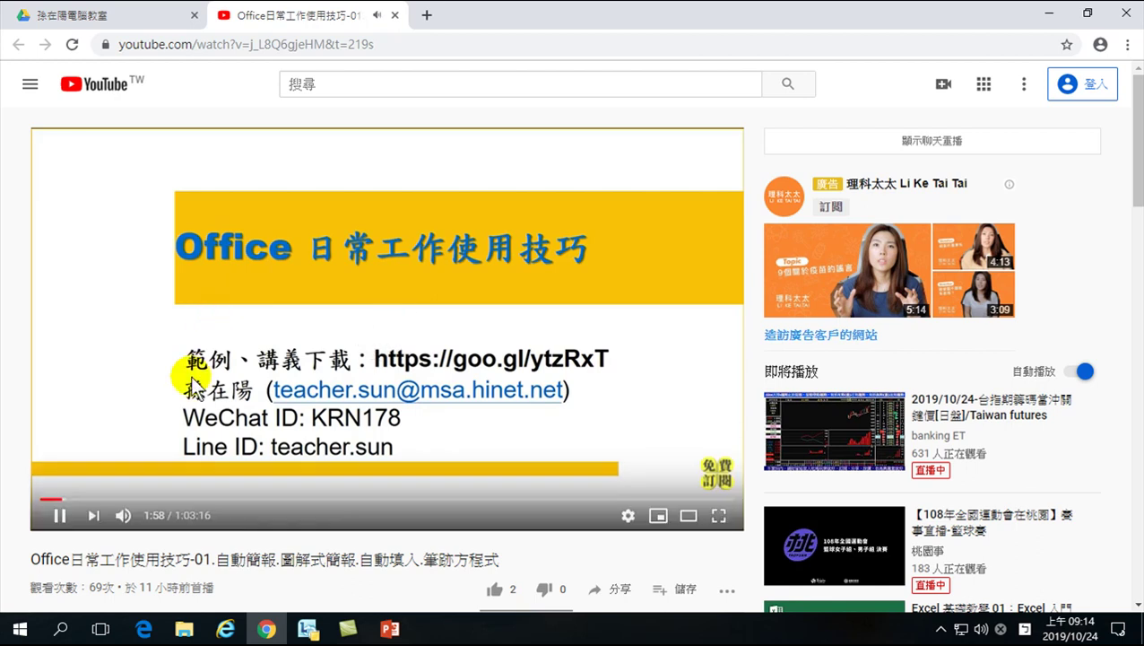
pyautogui.click(77, 498)
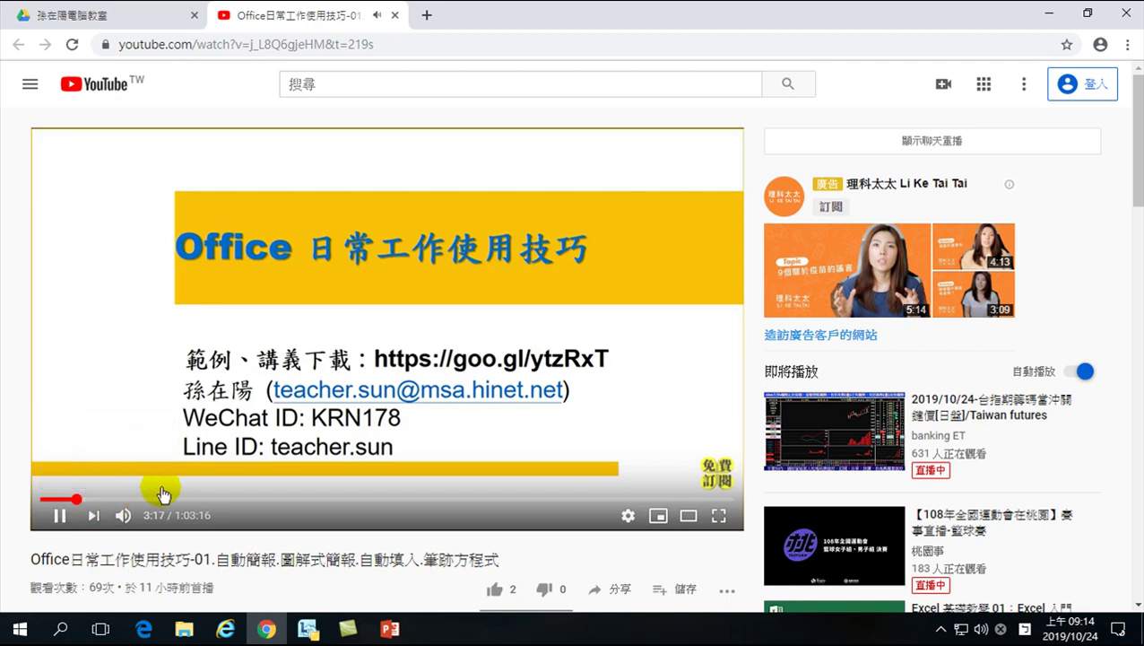
pyautogui.click(117, 334)
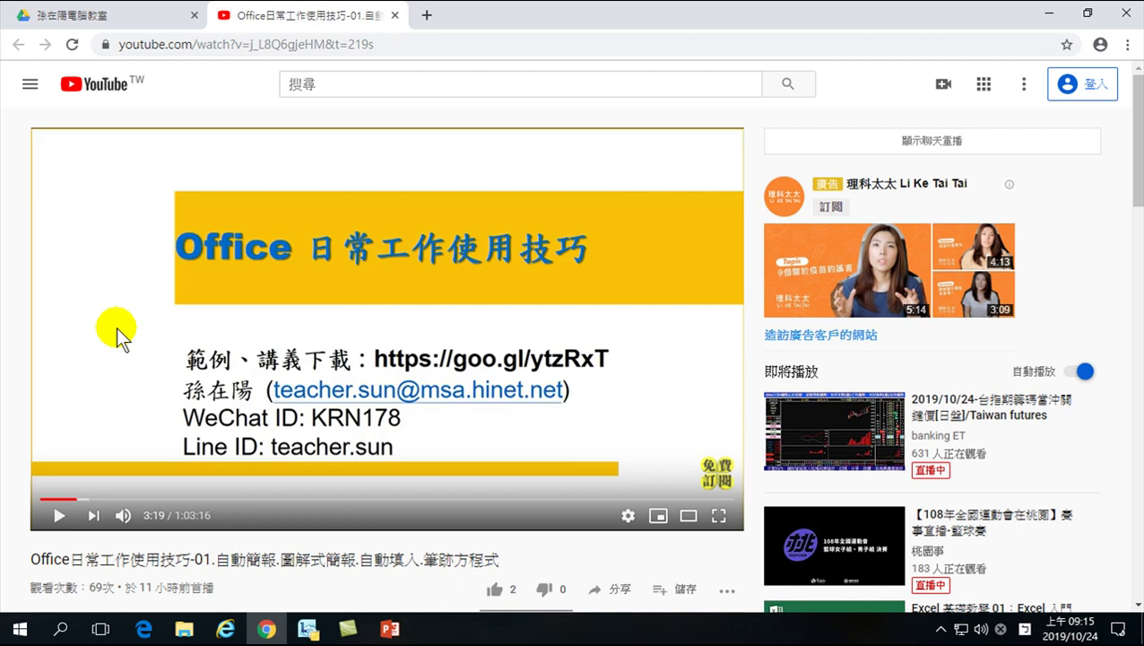
# Examine the video's description and comments, and highlight the topics named in its title.
pyautogui.scroll(-4, 224, 326)
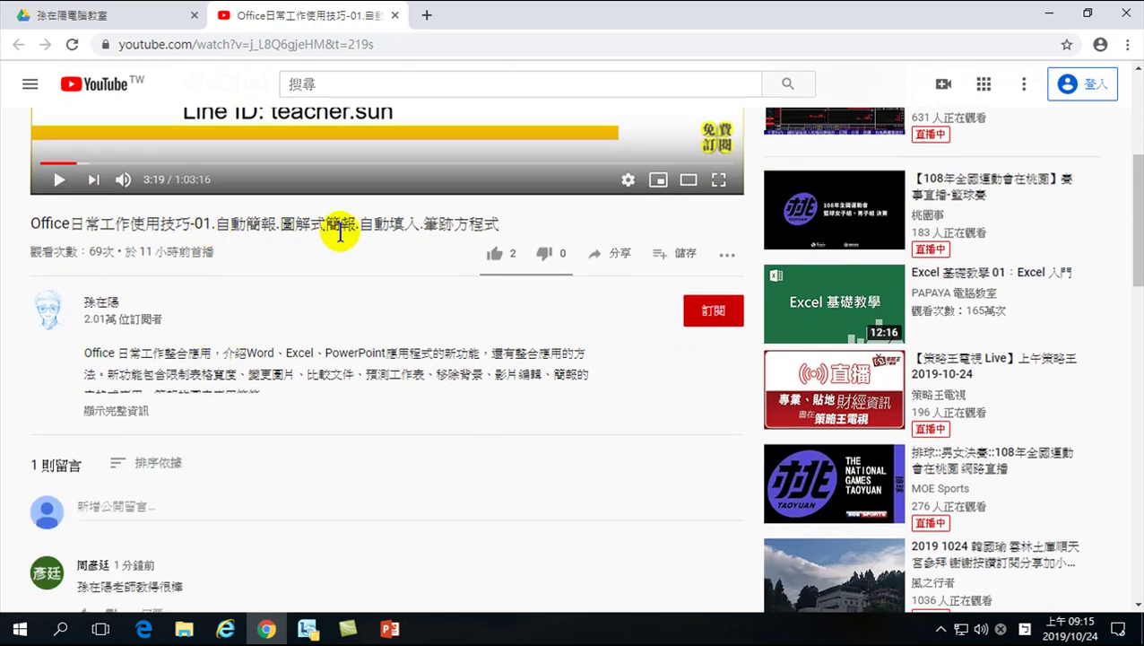
pyautogui.scroll(2, 296, 224)
pyautogui.scroll(-3, 301, 269)
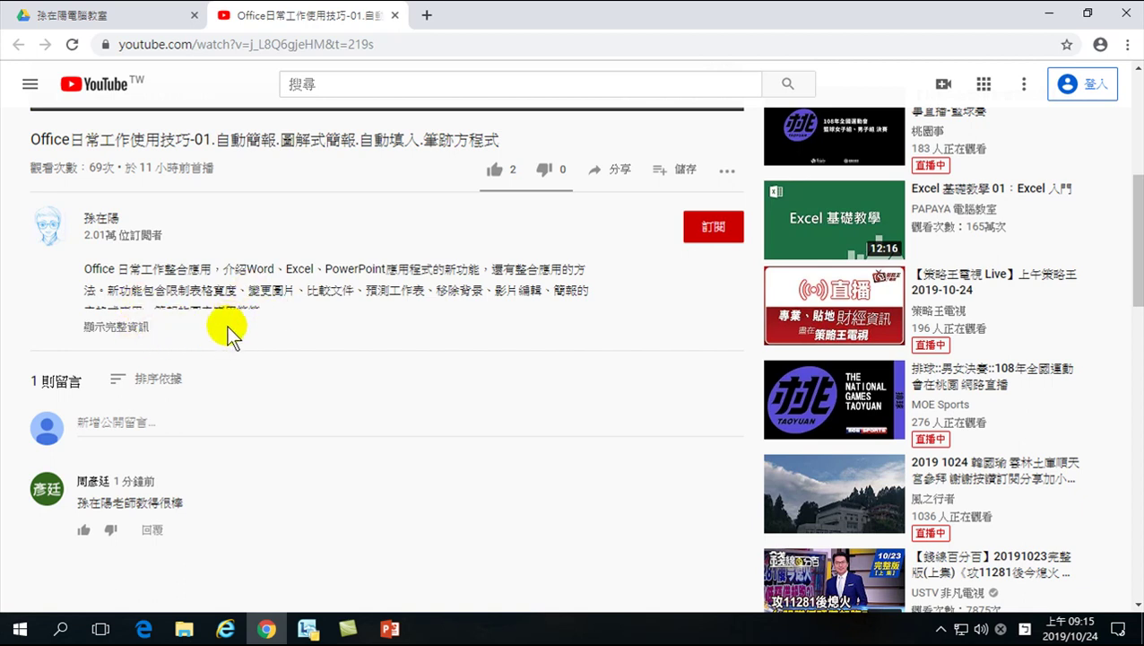
pyautogui.scroll(5, 269, 287)
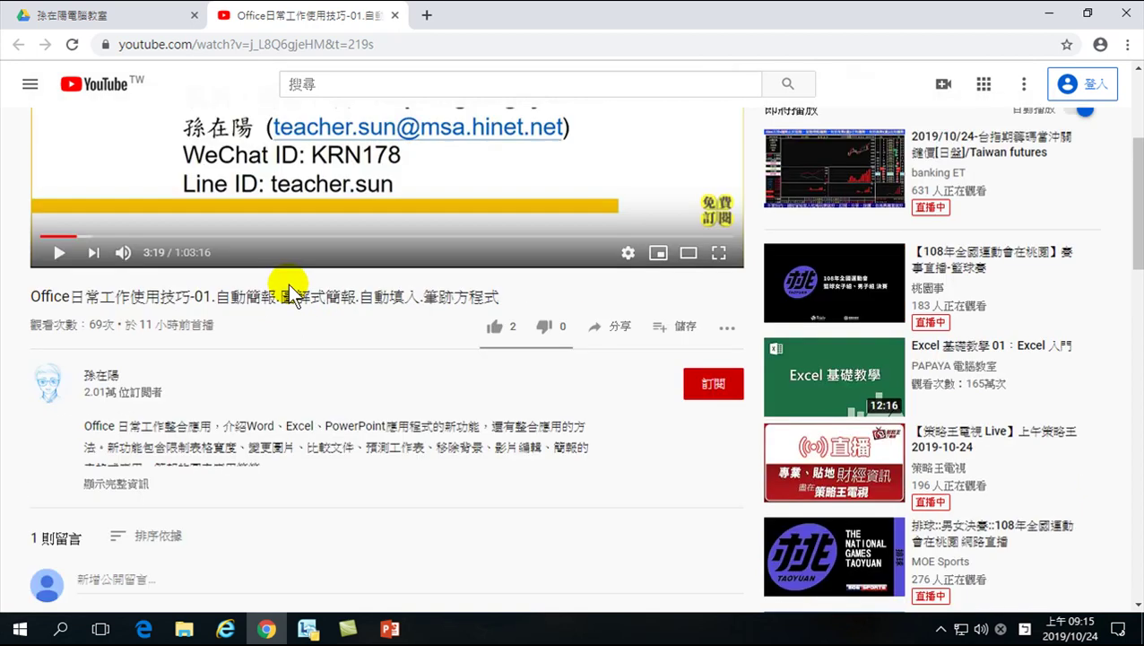
pyautogui.moveTo(215, 558); pyautogui.dragTo(348, 558)
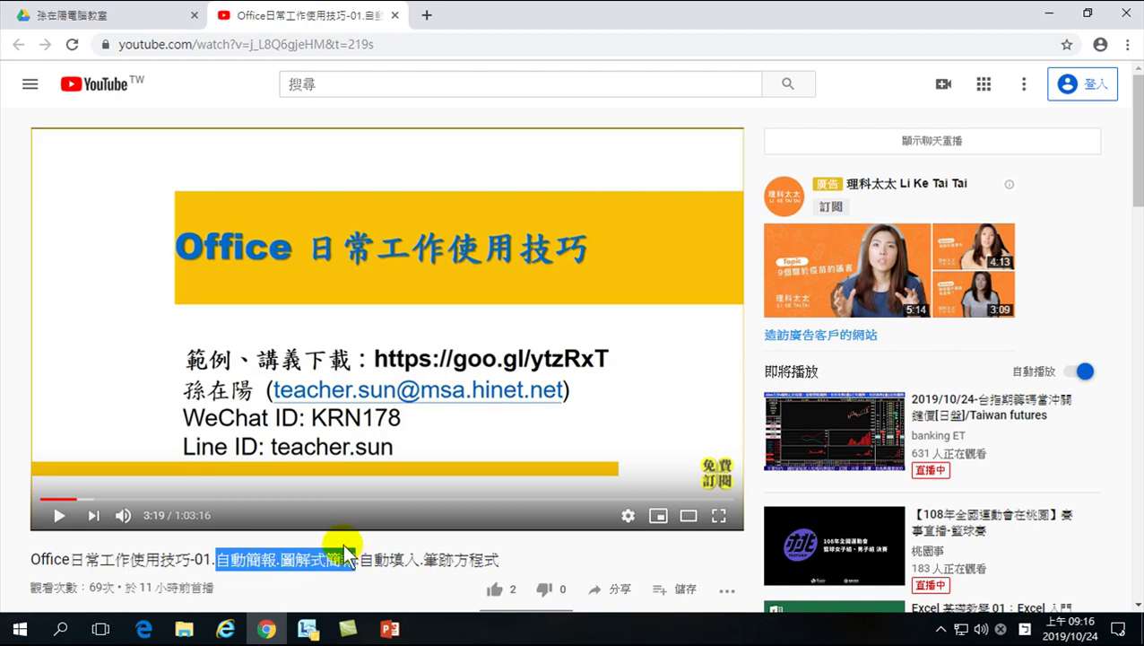
pyautogui.moveTo(361, 559); pyautogui.dragTo(502, 560)
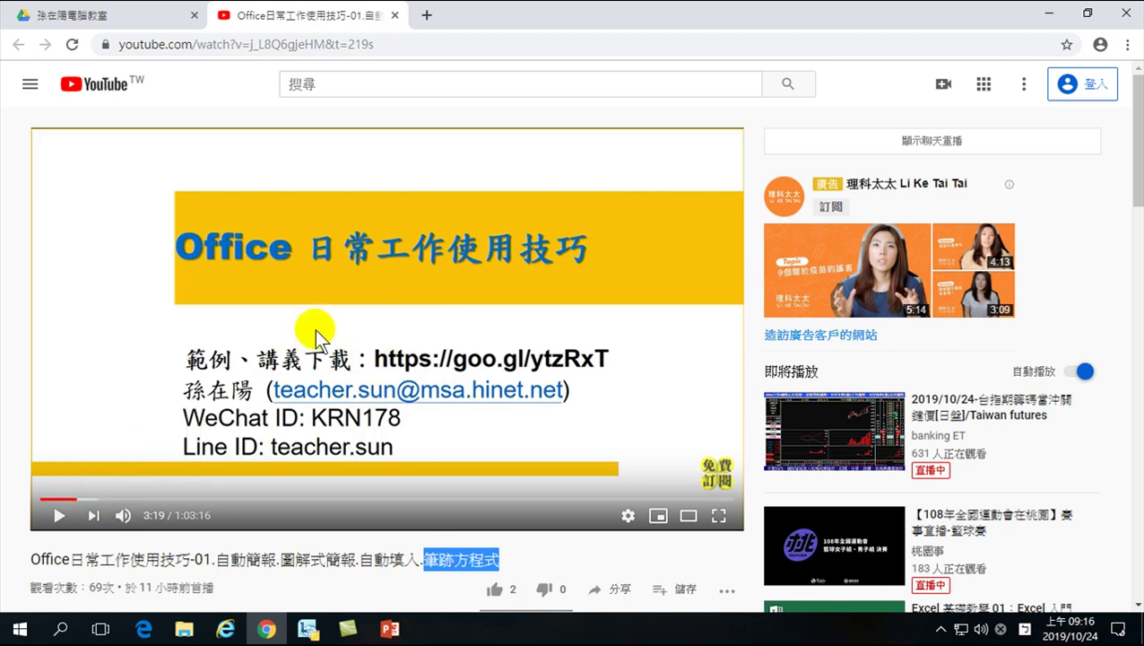
# Return to the course list, open the example files folder of the 2019/10/23 Office course and dismiss the Drive welcome notice.
pyautogui.click(99, 15)
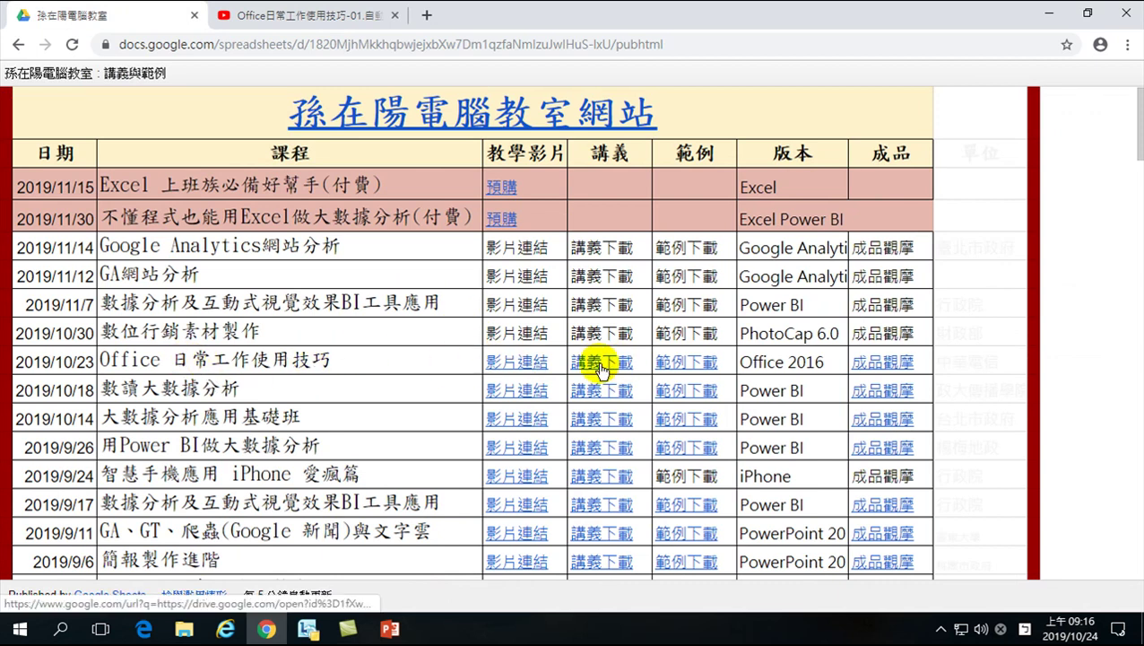
pyautogui.click(680, 363)
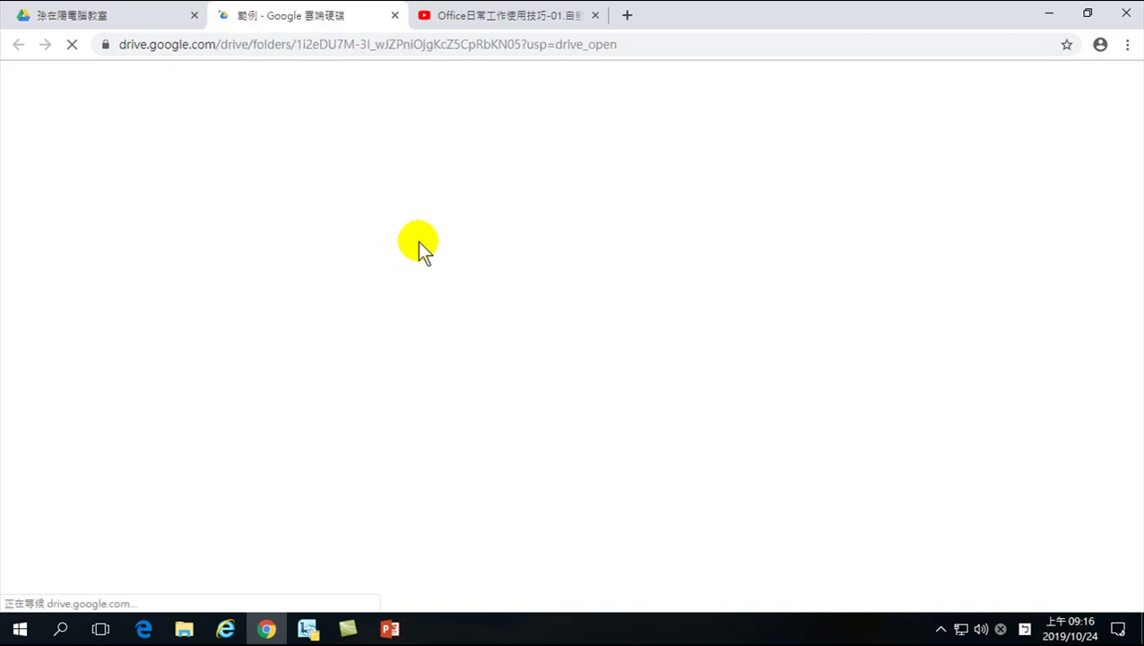
pyautogui.moveTo(238, 237)
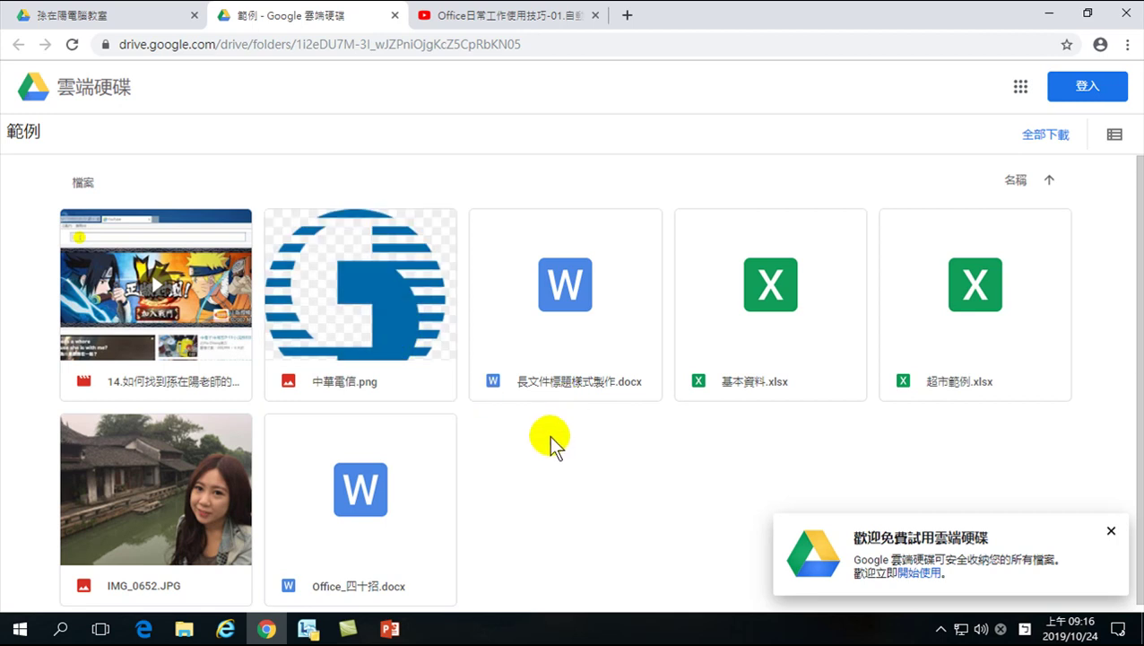
pyautogui.click(1111, 530)
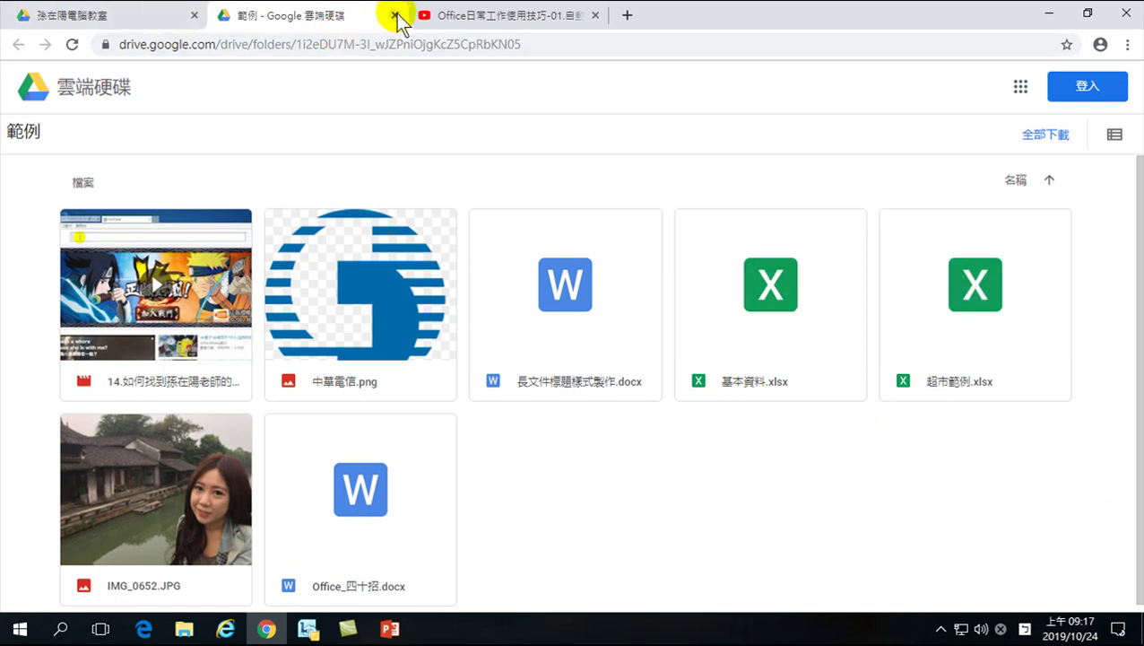
# Close the example folder page and the browser, and close the PowerPoint presentation 20191023-Office 日常工作使用技巧.
pyautogui.click(395, 16)
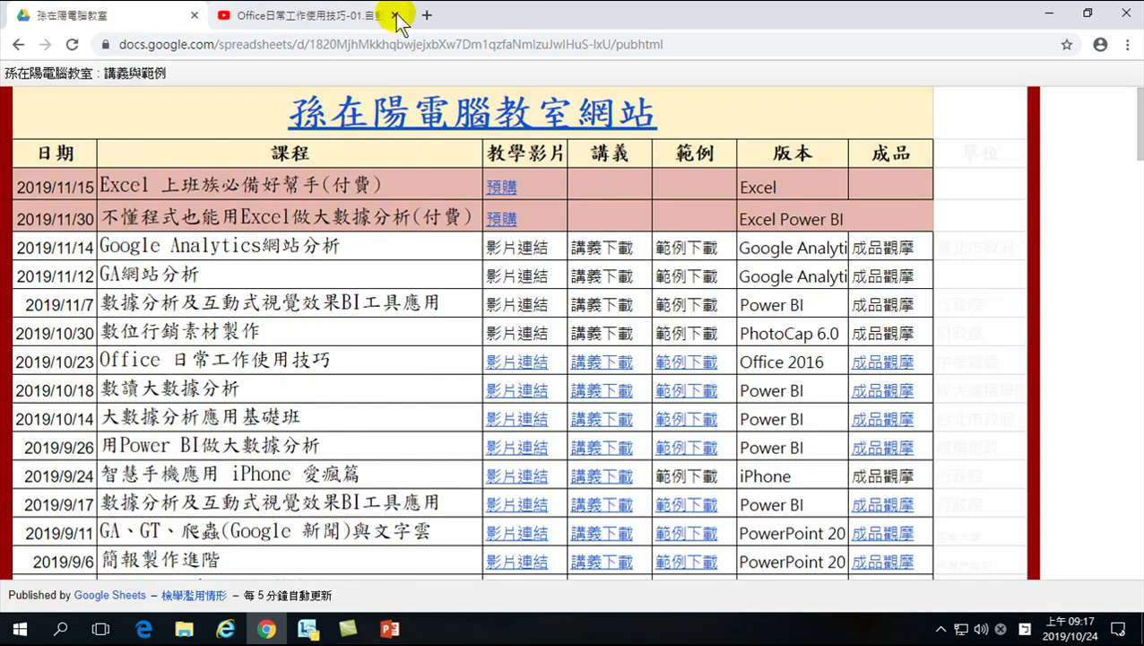
pyautogui.click(1127, 14)
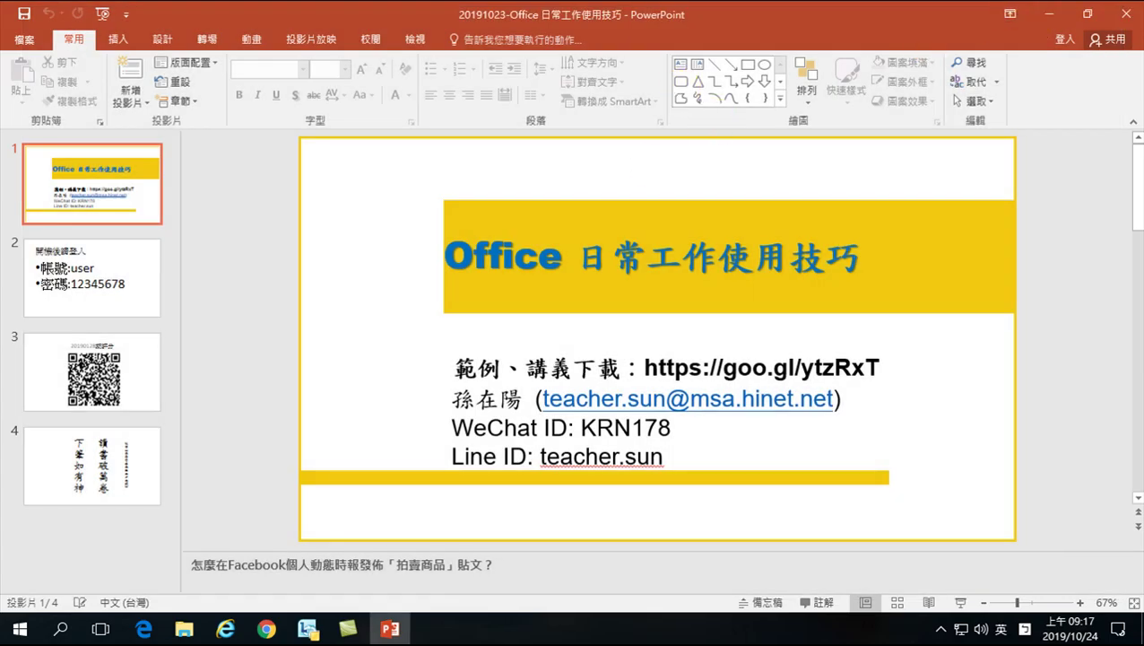
pyautogui.click(1127, 13)
pyautogui.click(658, 339)
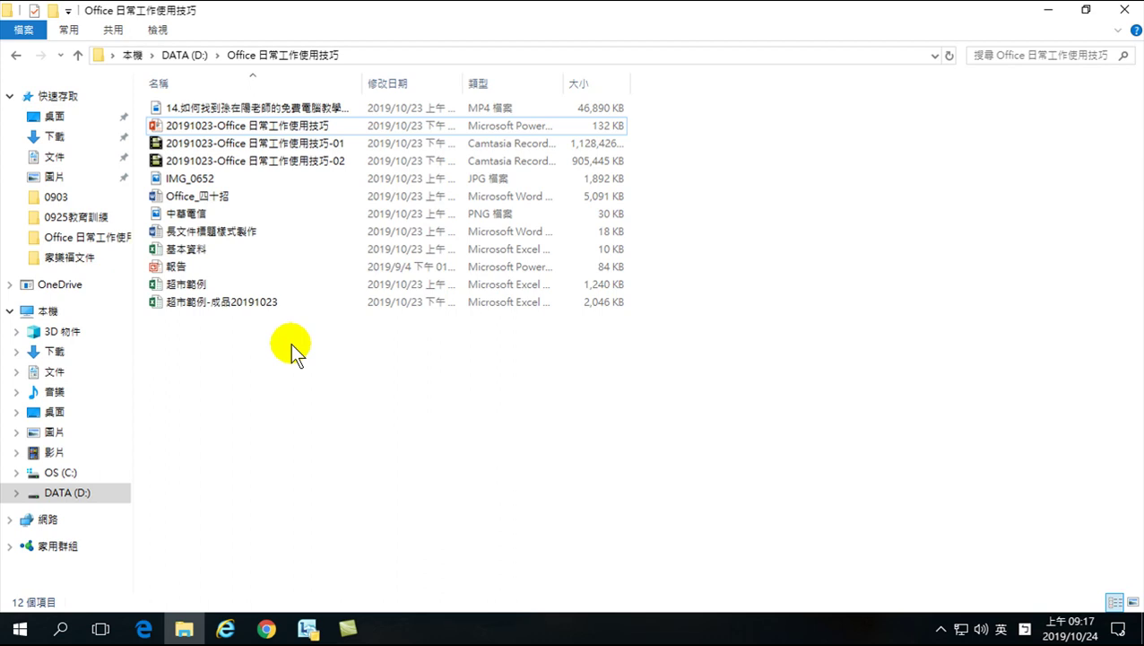
# Open the 超市範例 workbook from the Office 日常工作使用技巧 folder in Excel and show its data tools.
pyautogui.click(186, 284)
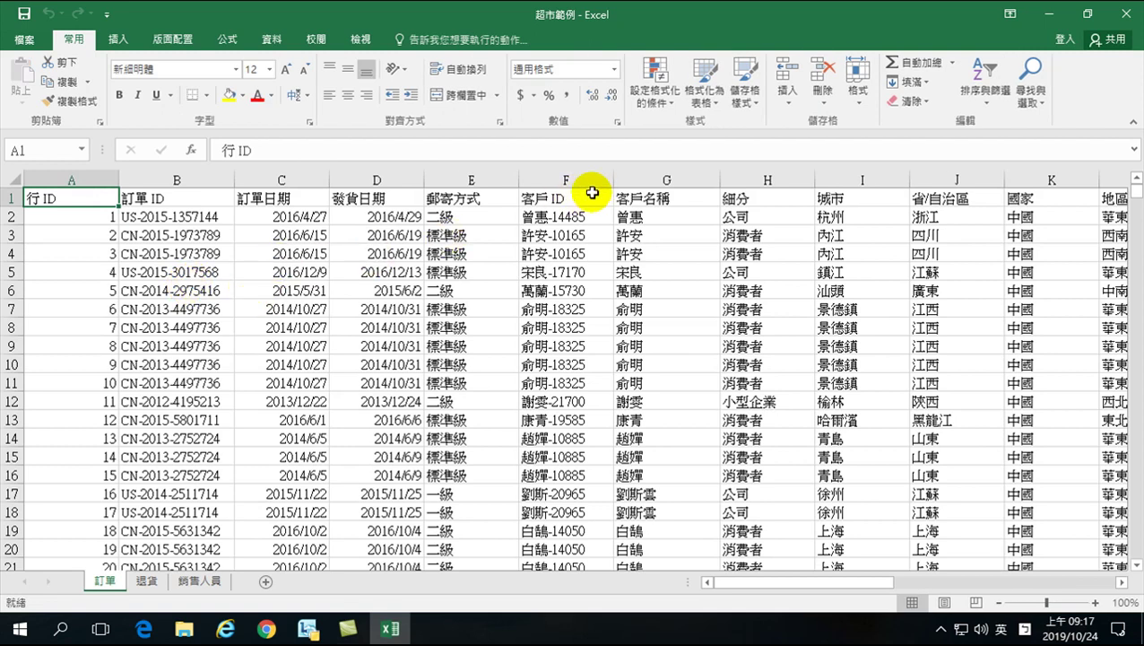
pyautogui.click(272, 39)
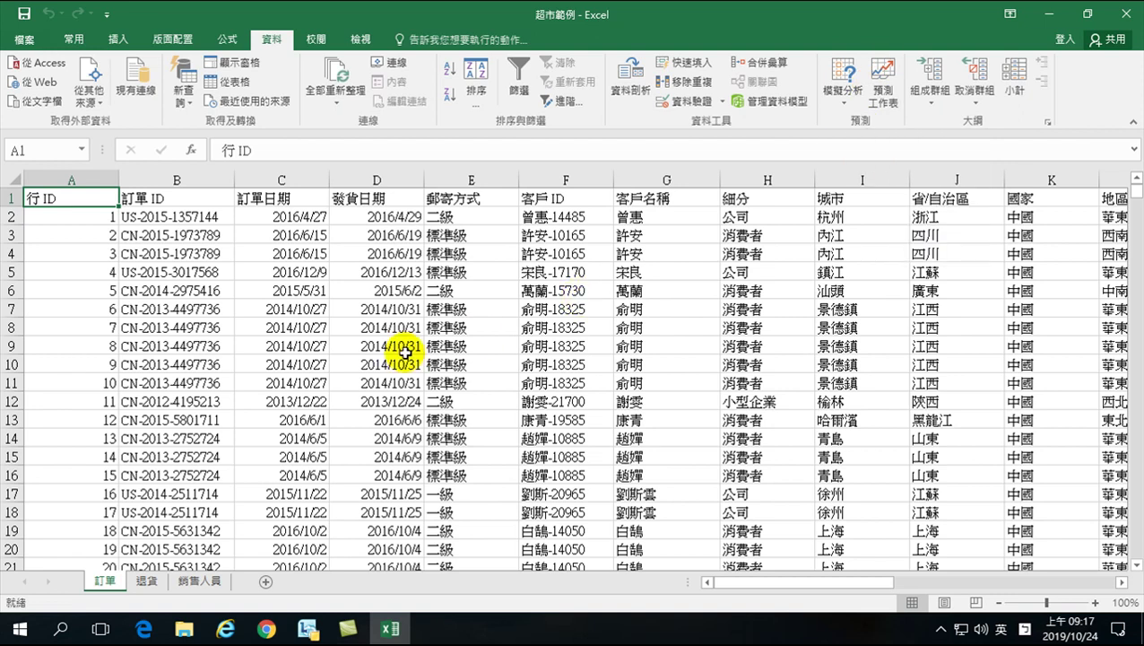
# Examine the 訂單 sheet's header fields and sample records, from the 行 ID column through the 利潤 column.
pyautogui.click(301, 289)
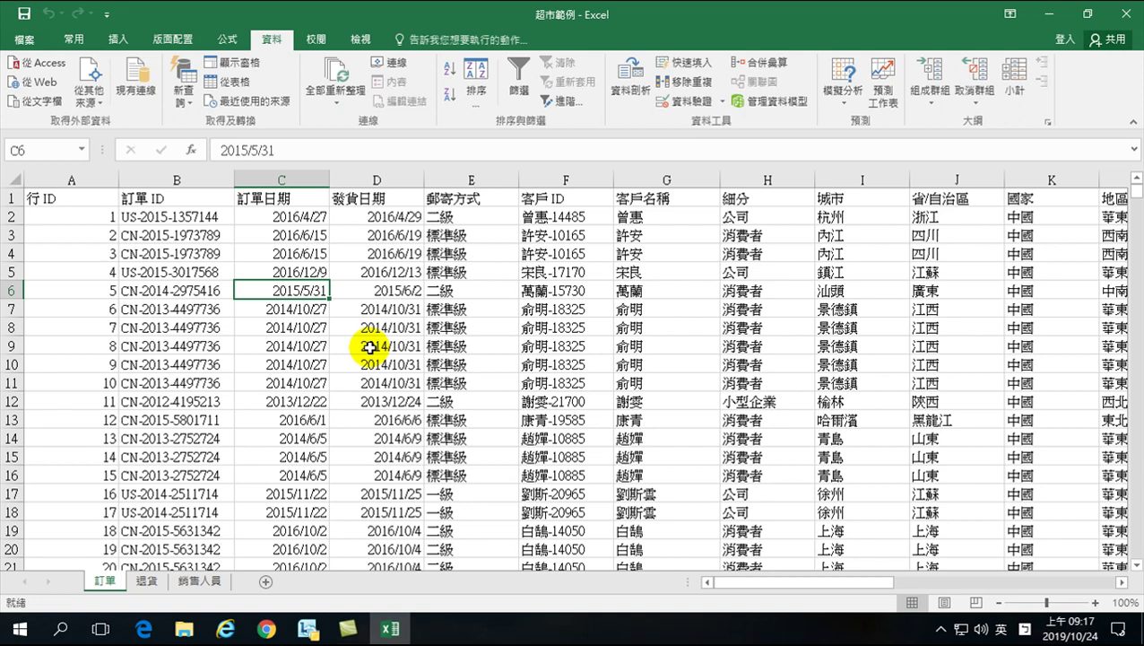
pyautogui.click(435, 230)
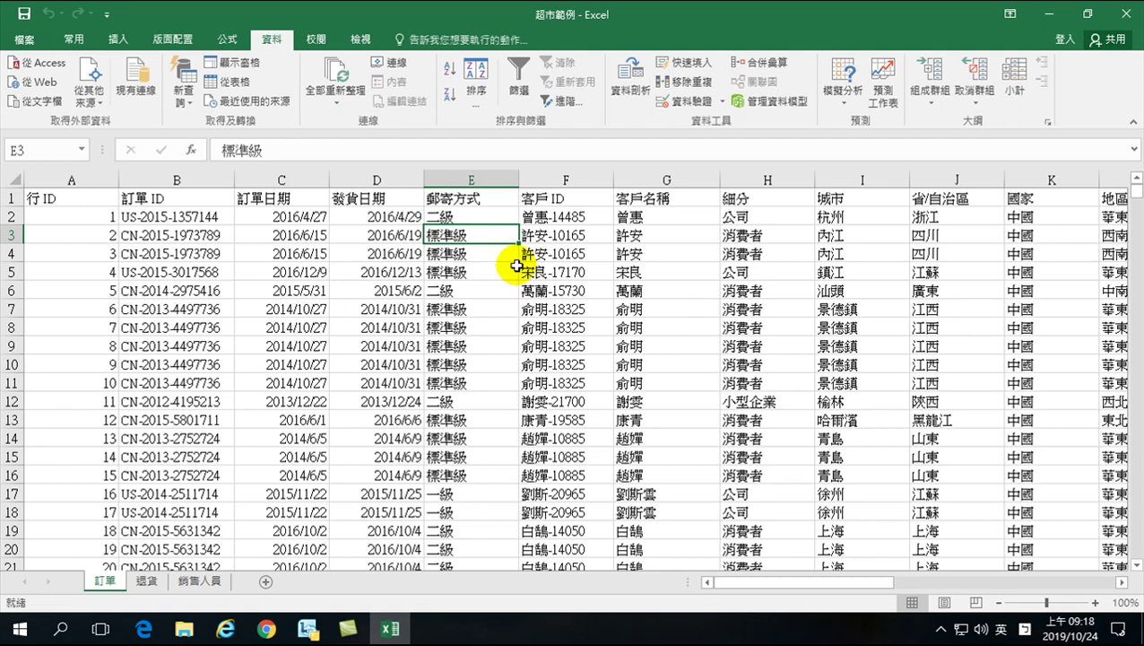
pyautogui.click(75, 203)
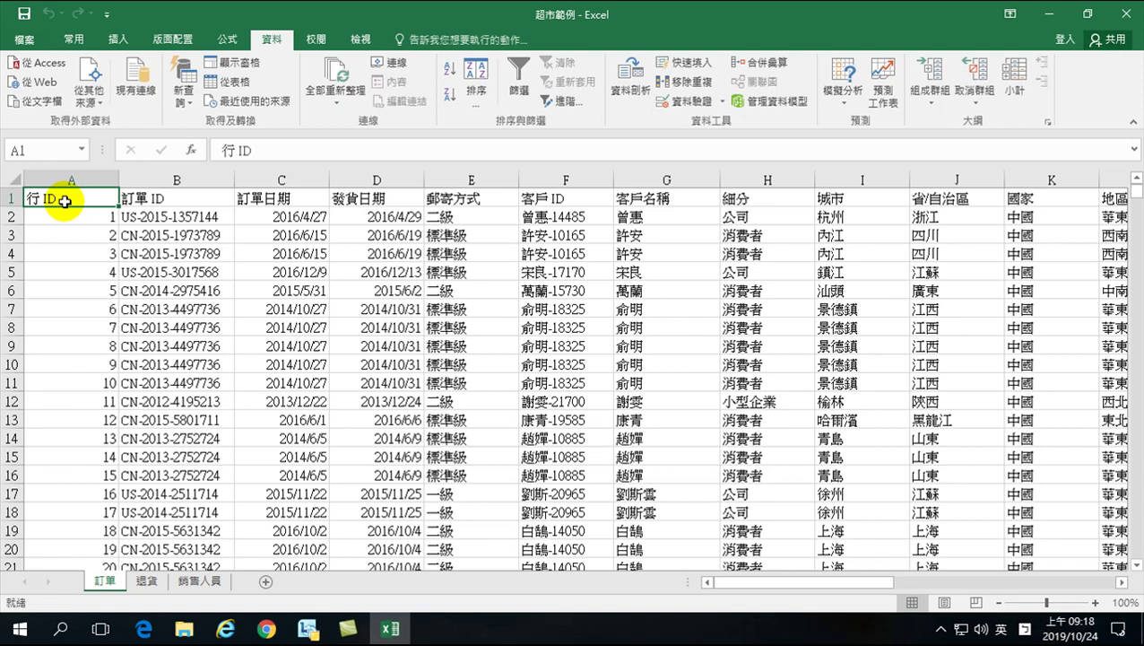
pyautogui.click(71, 216)
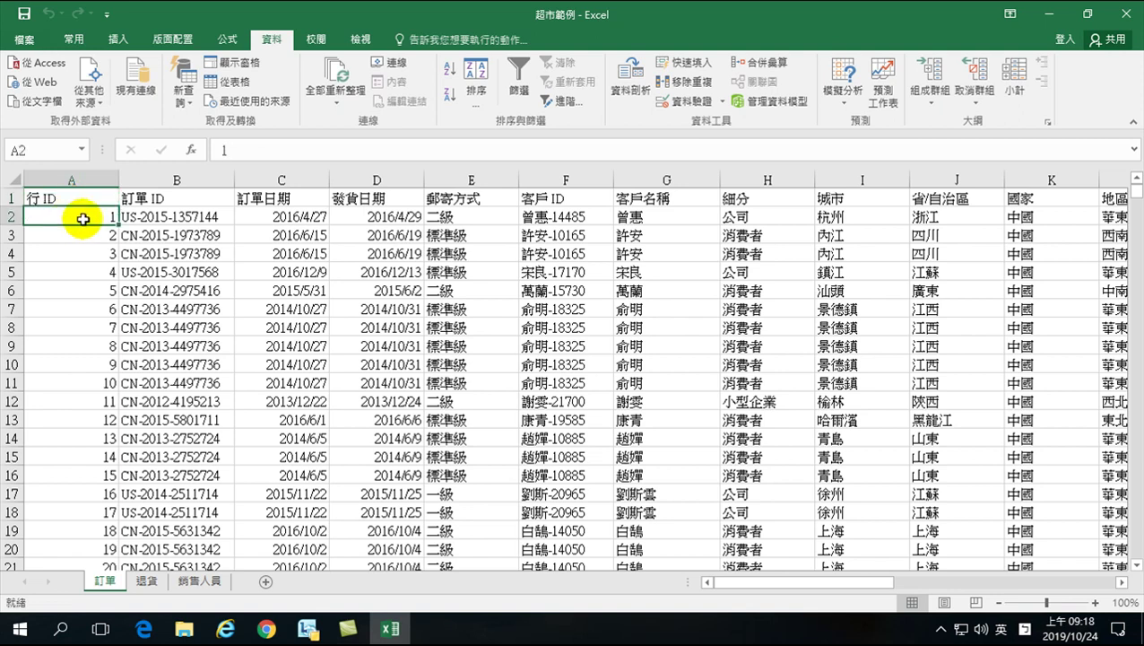
pyautogui.click(152, 198)
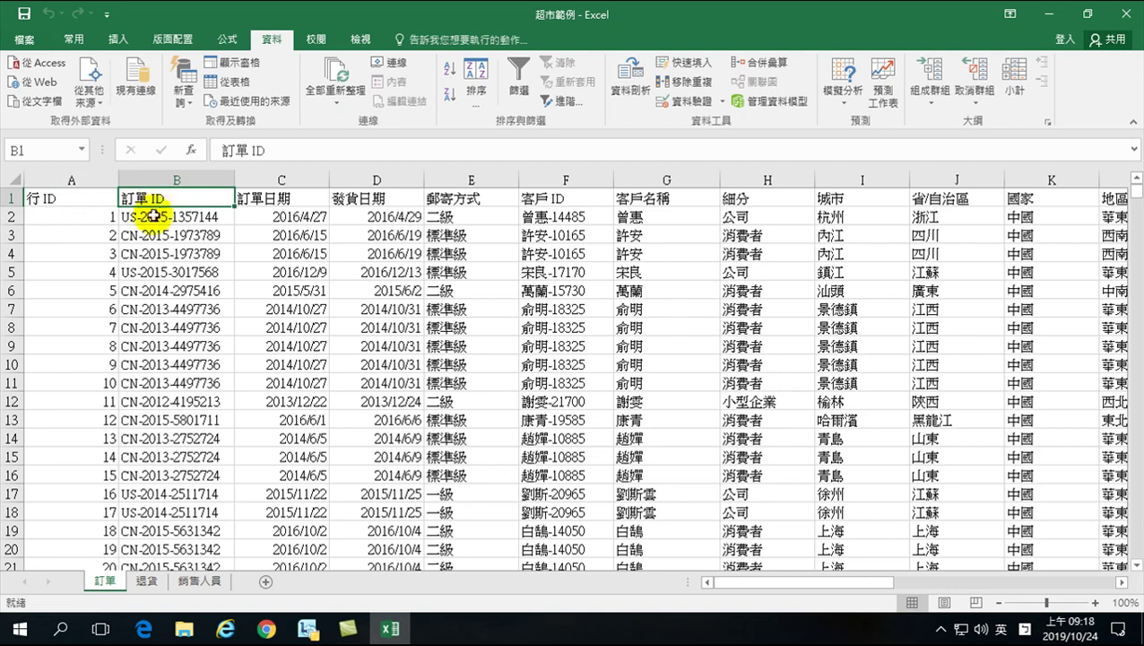
pyautogui.click(153, 216)
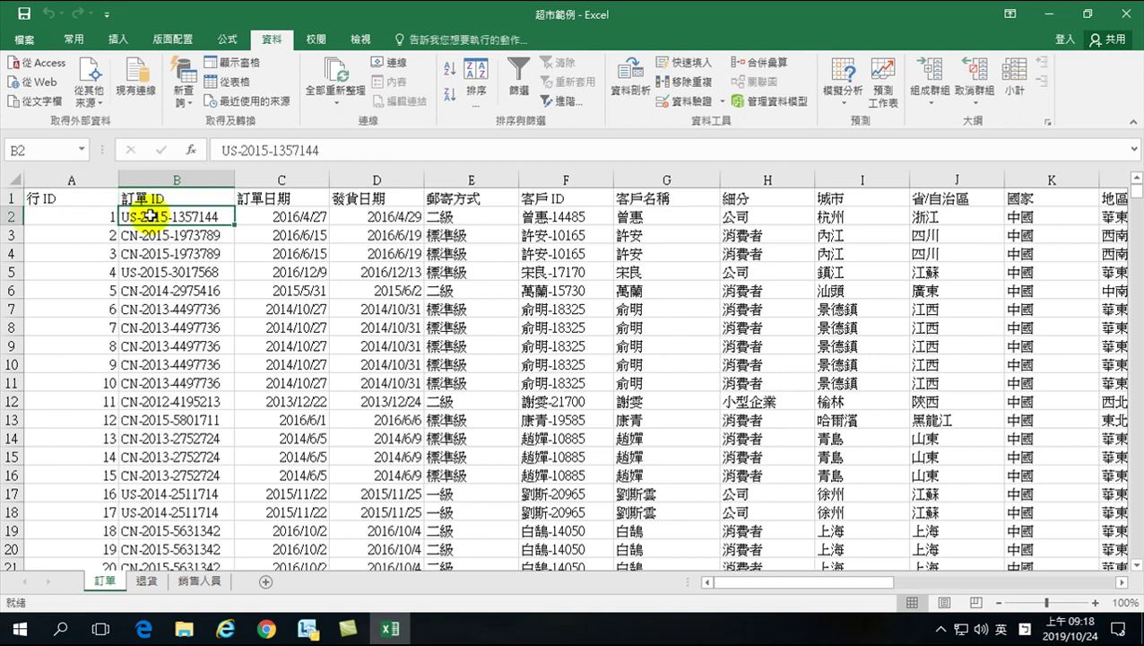
pyautogui.moveTo(759, 583); pyautogui.dragTo(1045, 578)
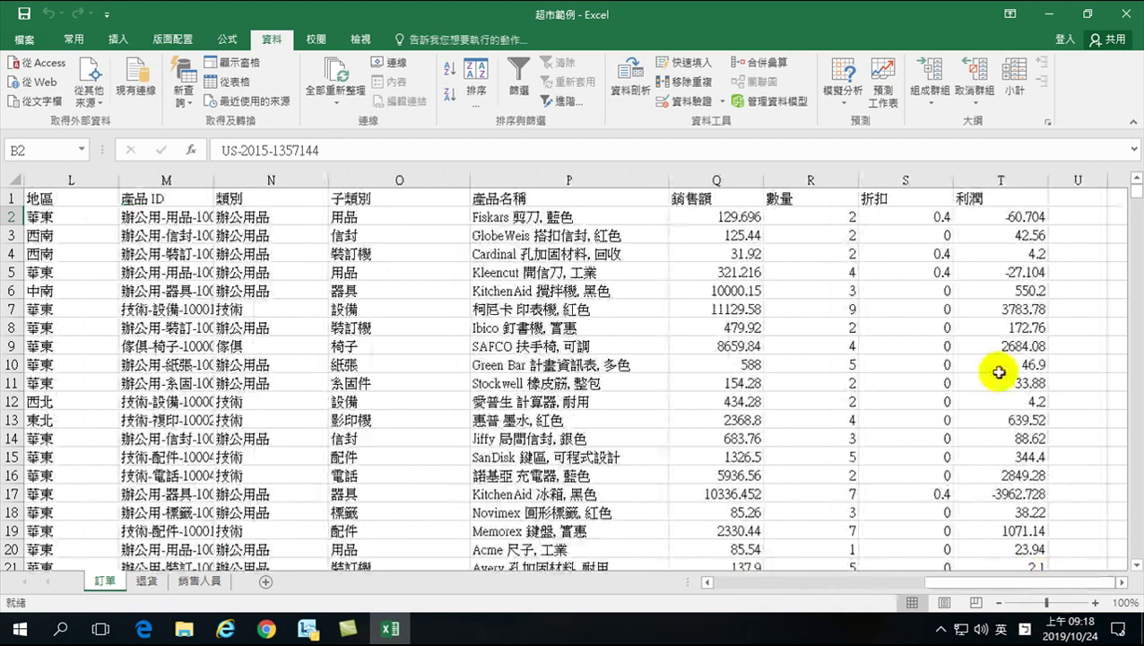
pyautogui.click(1067, 213)
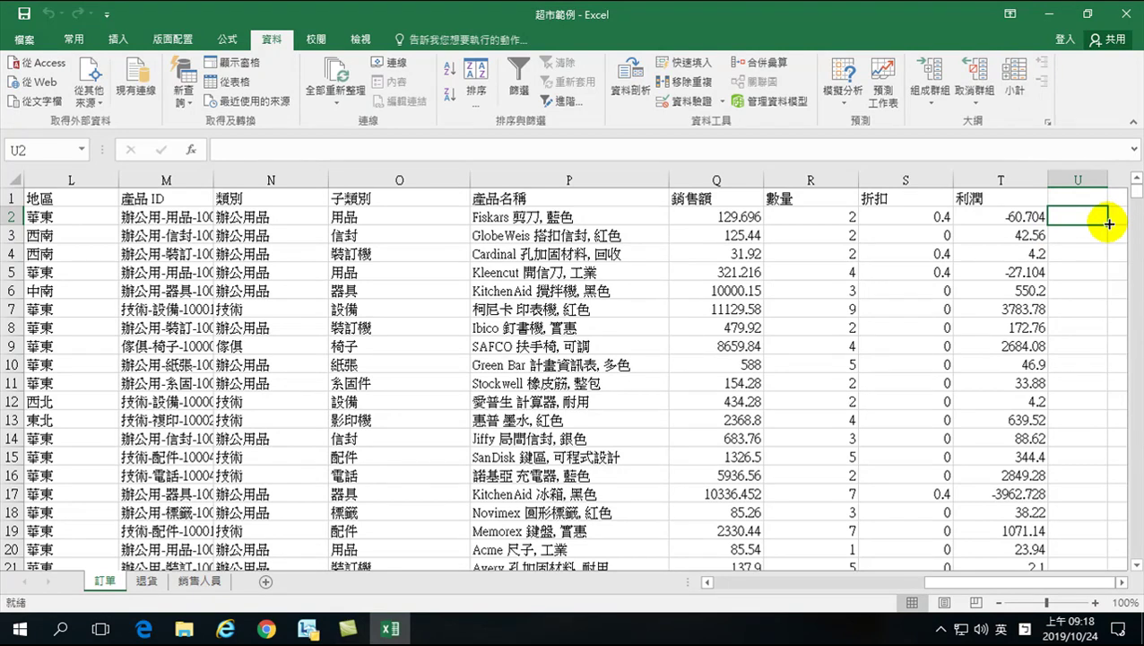
# Format the order data in A1:T10001 as a table with headers, using the blue 淺色 style with a solid header row.
pyautogui.click(933, 254)
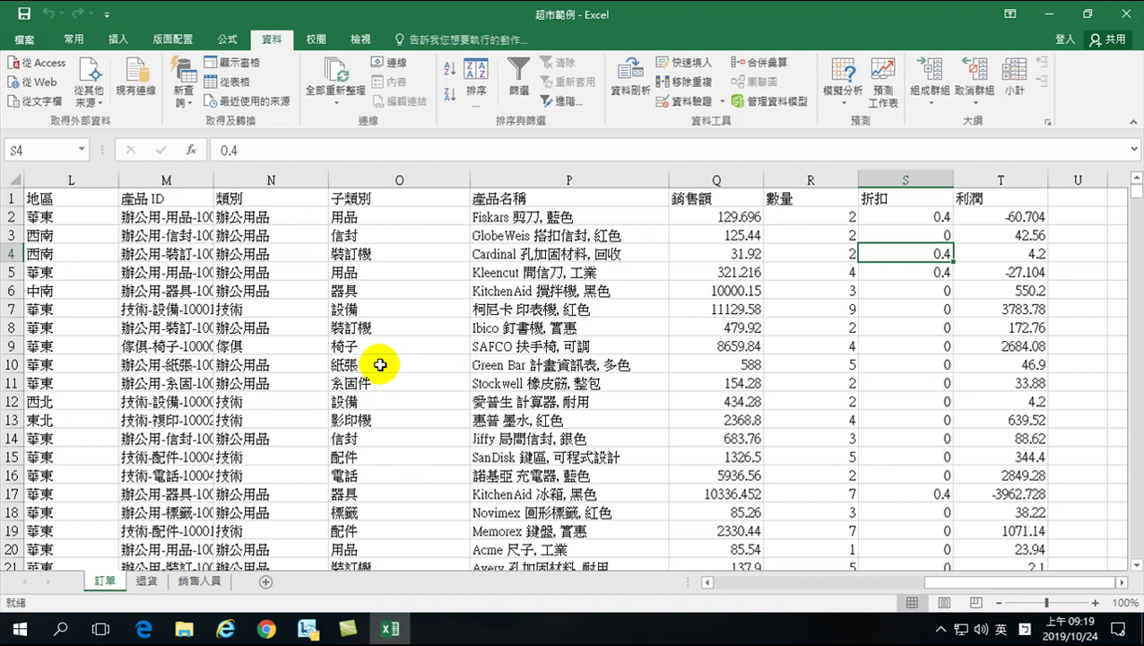
pyautogui.click(520, 326)
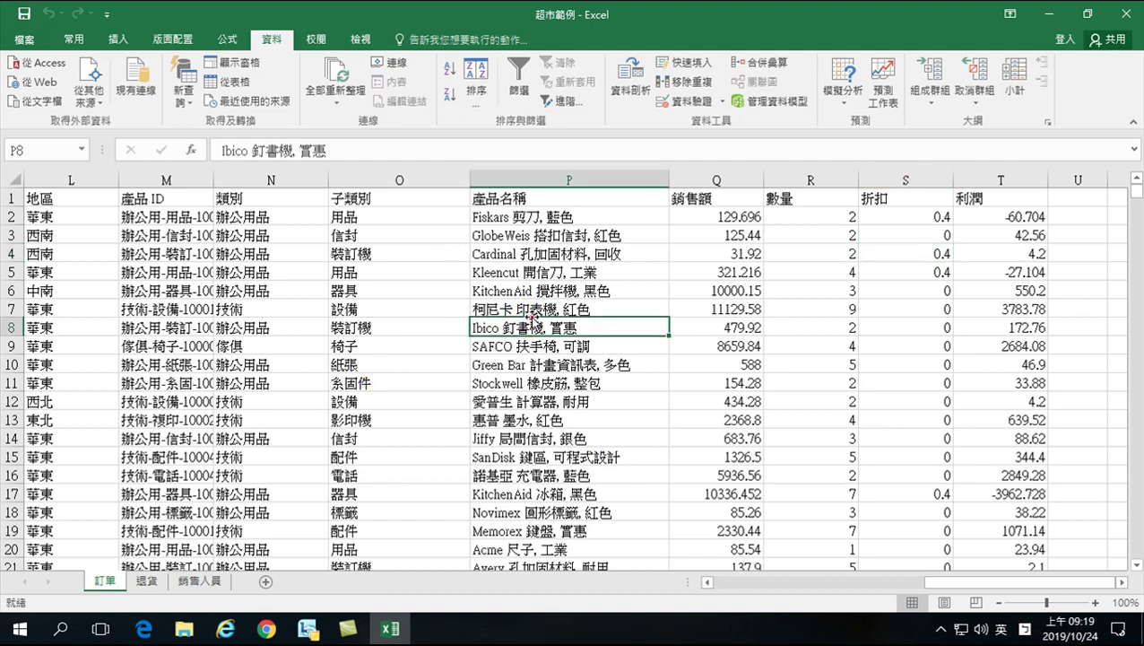
pyautogui.click(75, 43)
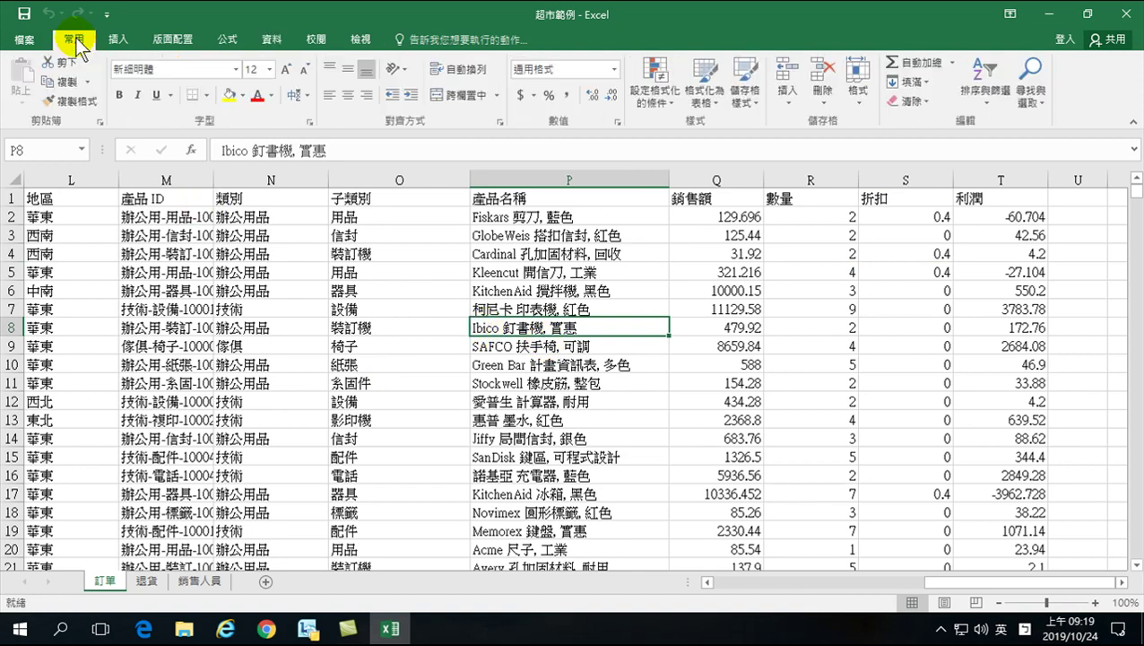
pyautogui.click(698, 84)
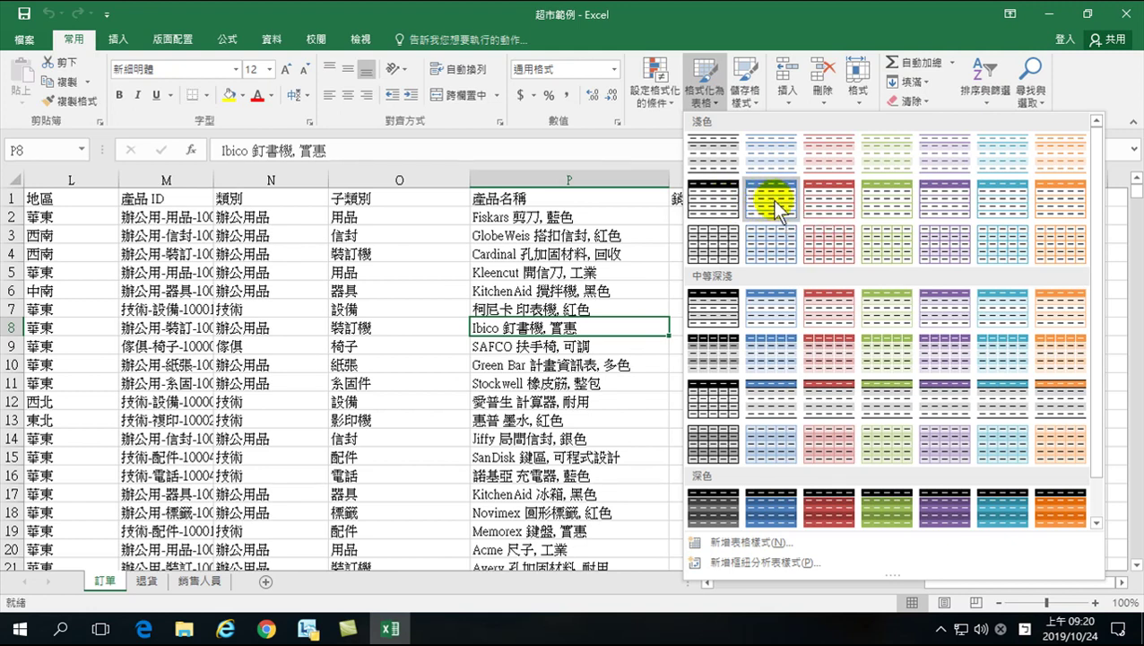
pyautogui.click(763, 198)
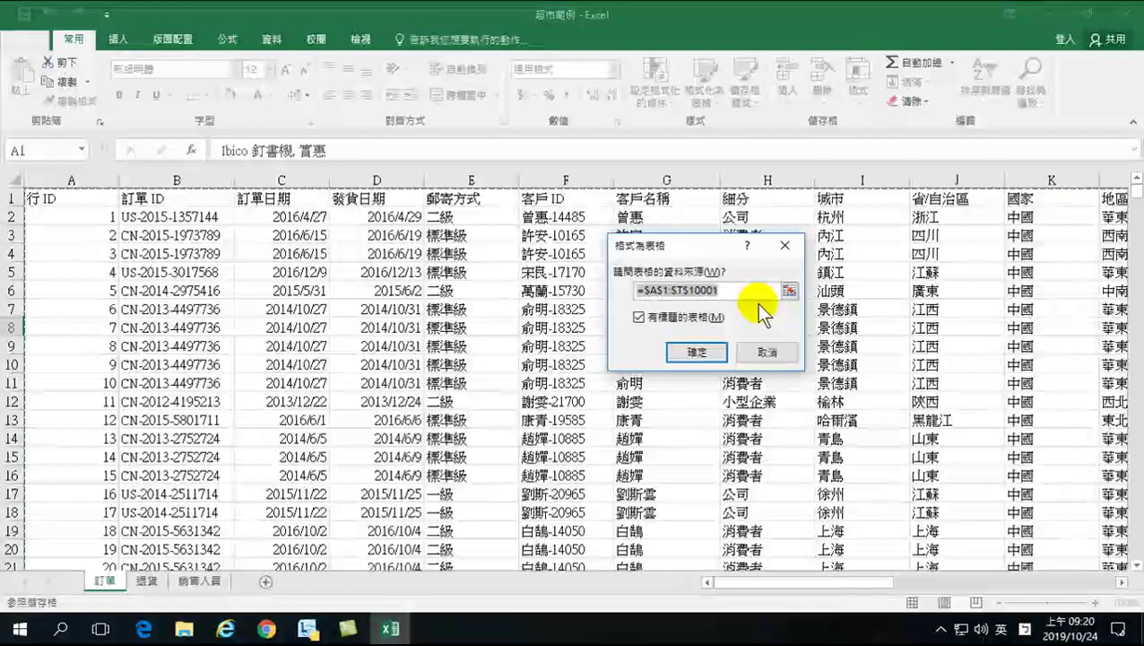
pyautogui.click(668, 289)
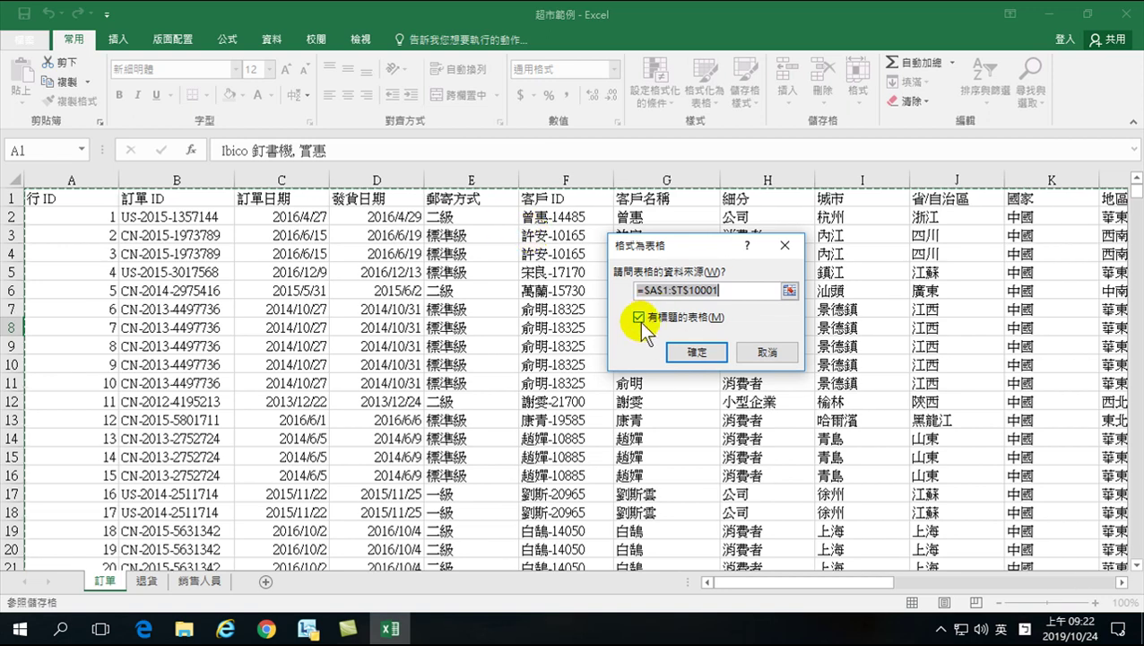
pyautogui.click(700, 356)
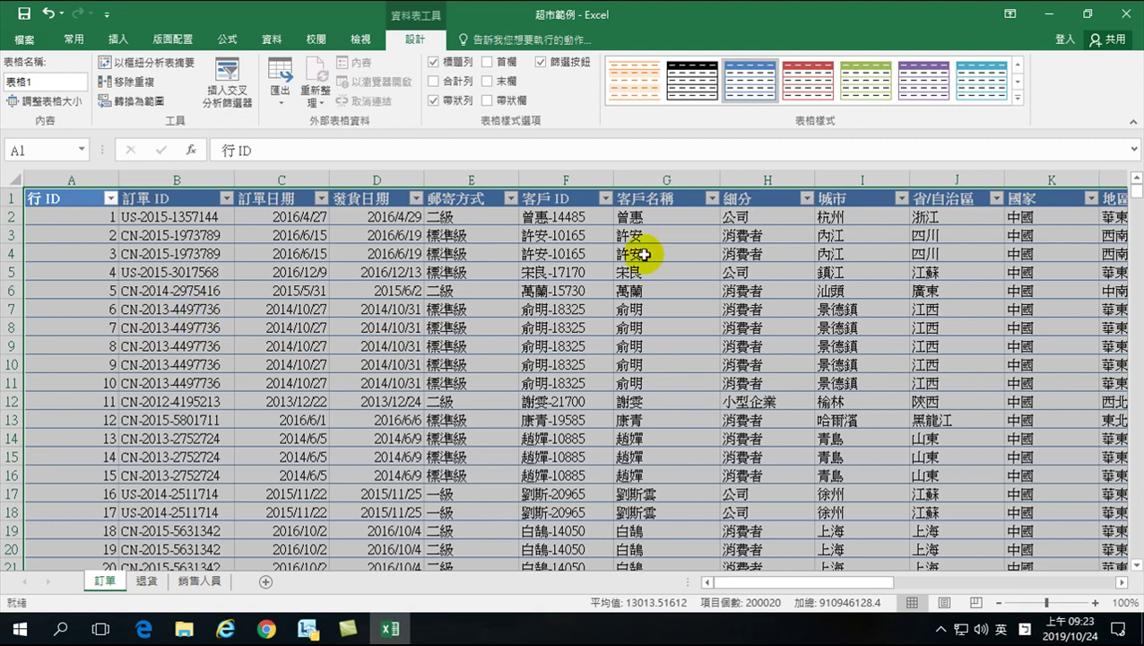
# Name the new order table 訂單.
pyautogui.click(36, 79)
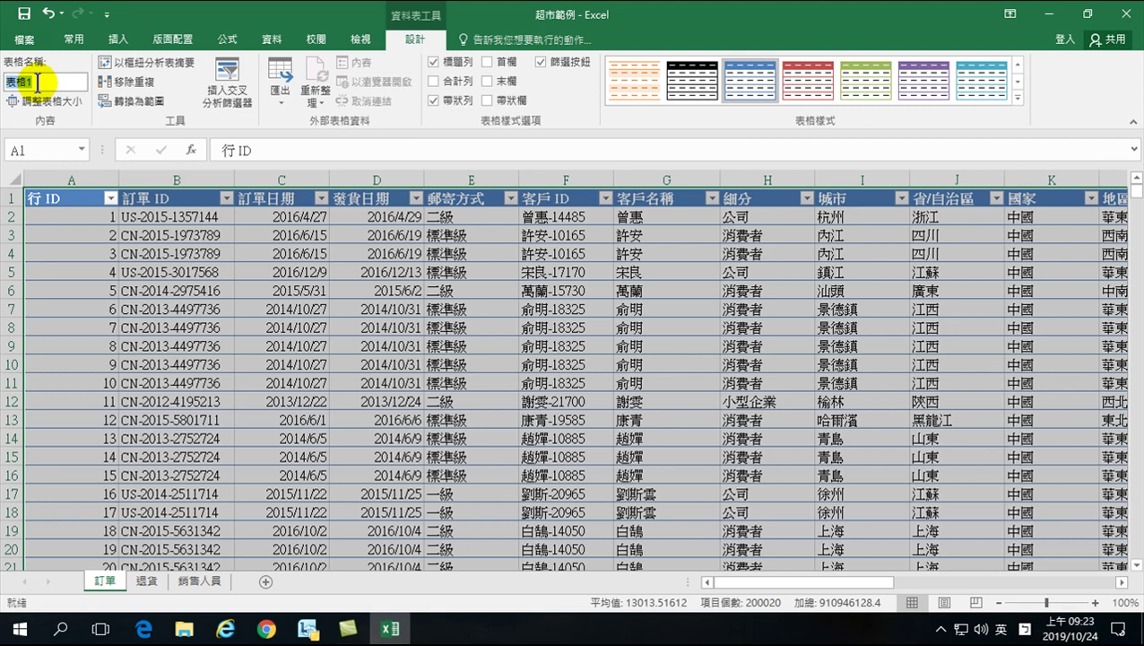
pyautogui.click(34, 82)
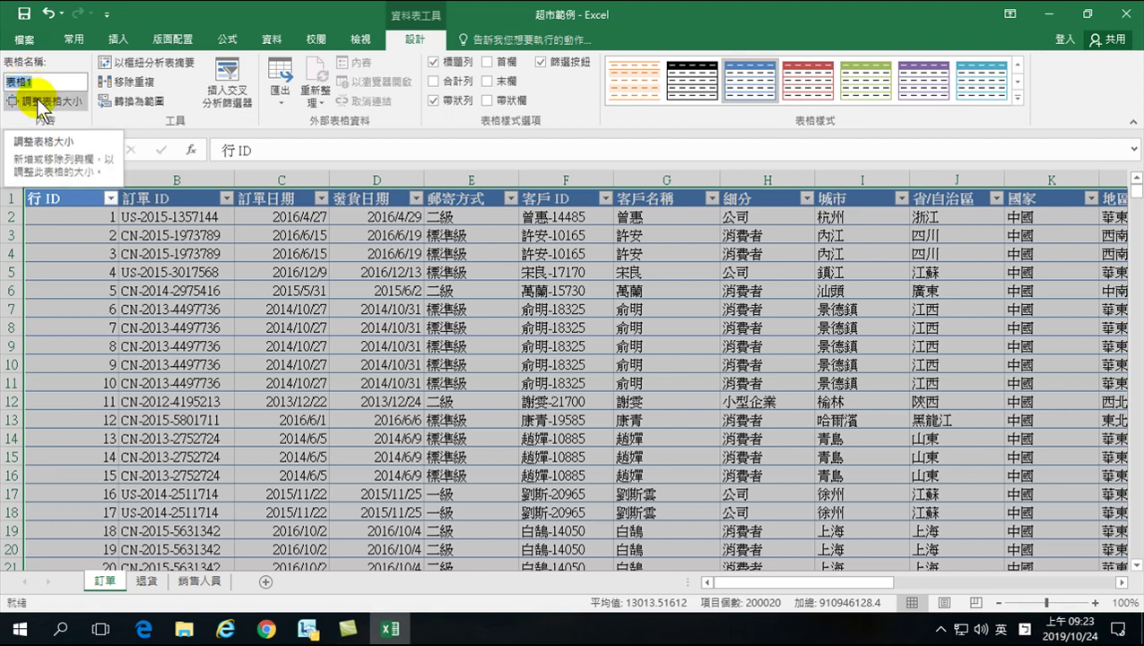
pyautogui.write('yr')
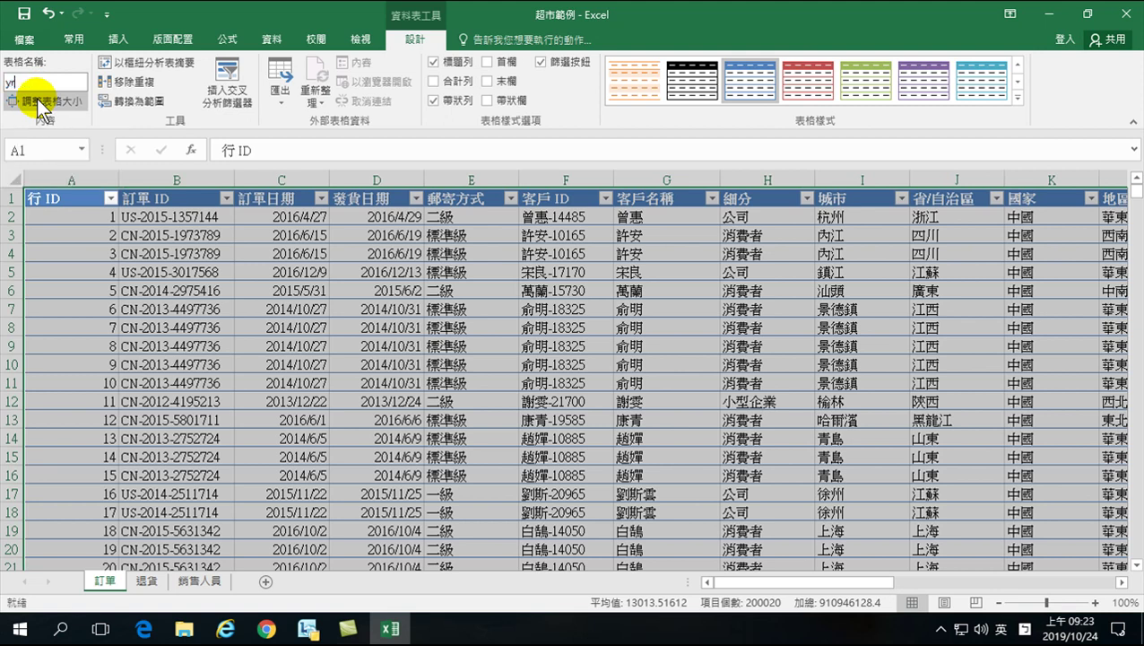
pyautogui.press('BackSpace')
pyautogui.press('shift')
pyautogui.write('訂單')
pyautogui.press('shift')
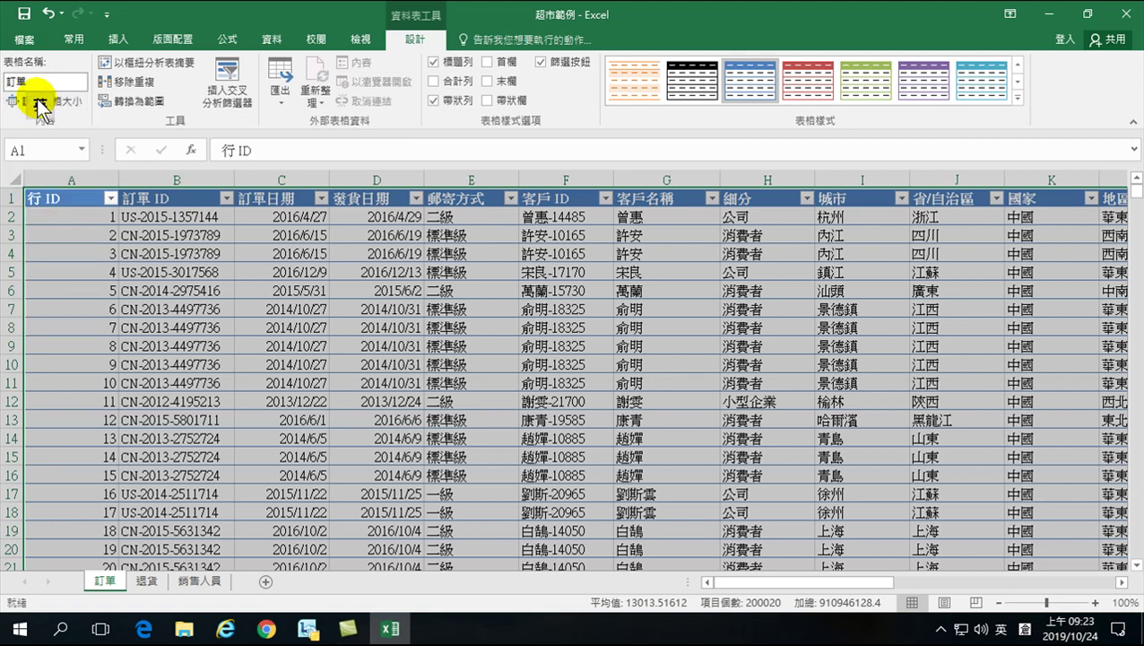
pyautogui.press('Return')
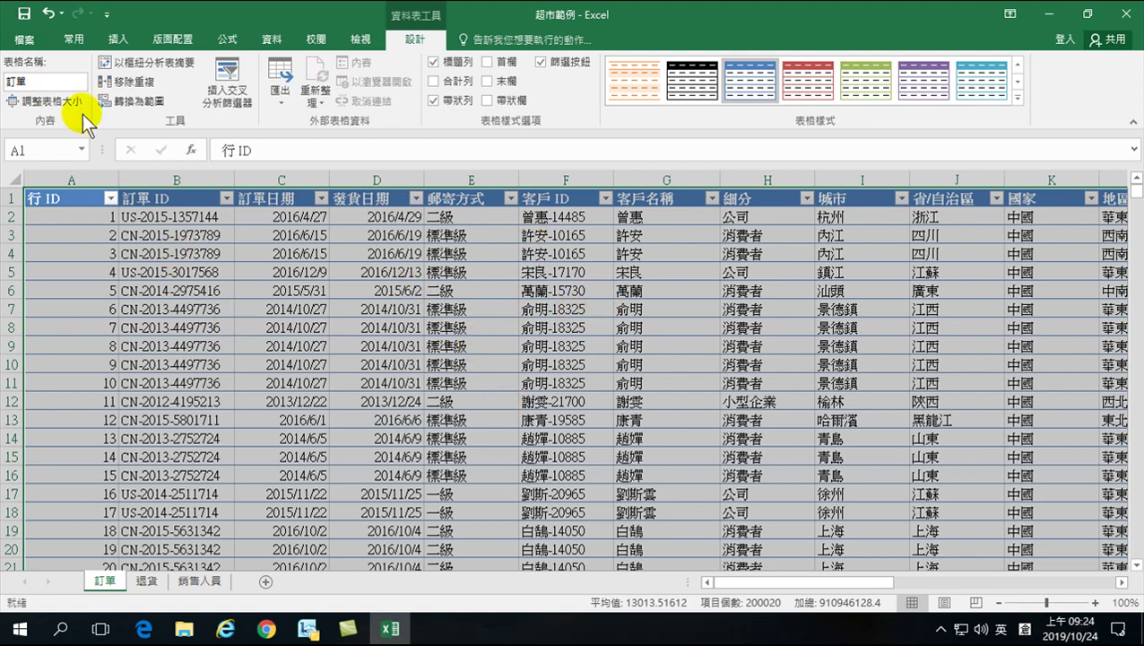
pyautogui.click(39, 81)
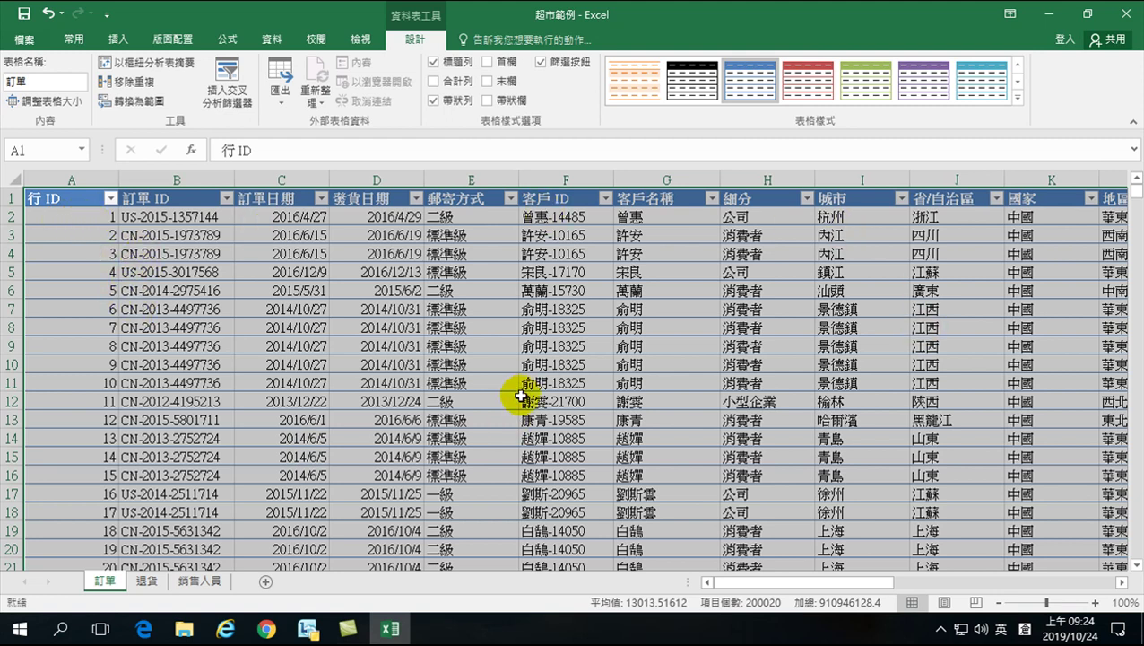
# Examine the 訂單 table from its first record to its last, checking the column headings, 行 ID numbering and repeated 訂單 ID entries.
pyautogui.click(527, 326)
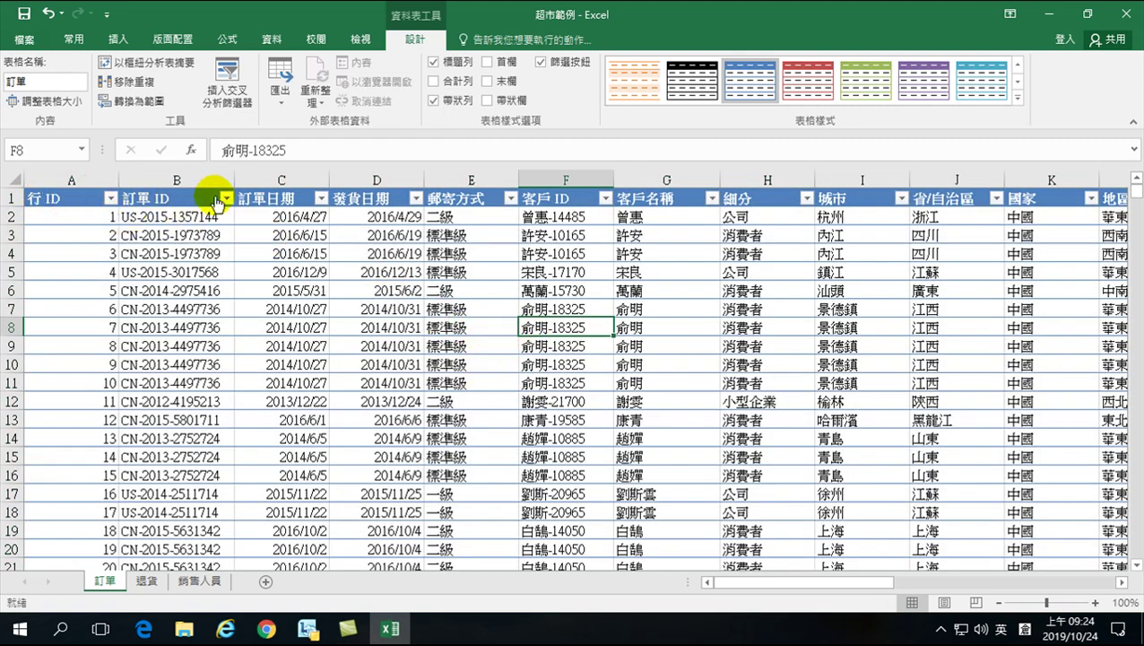
pyautogui.click(91, 219)
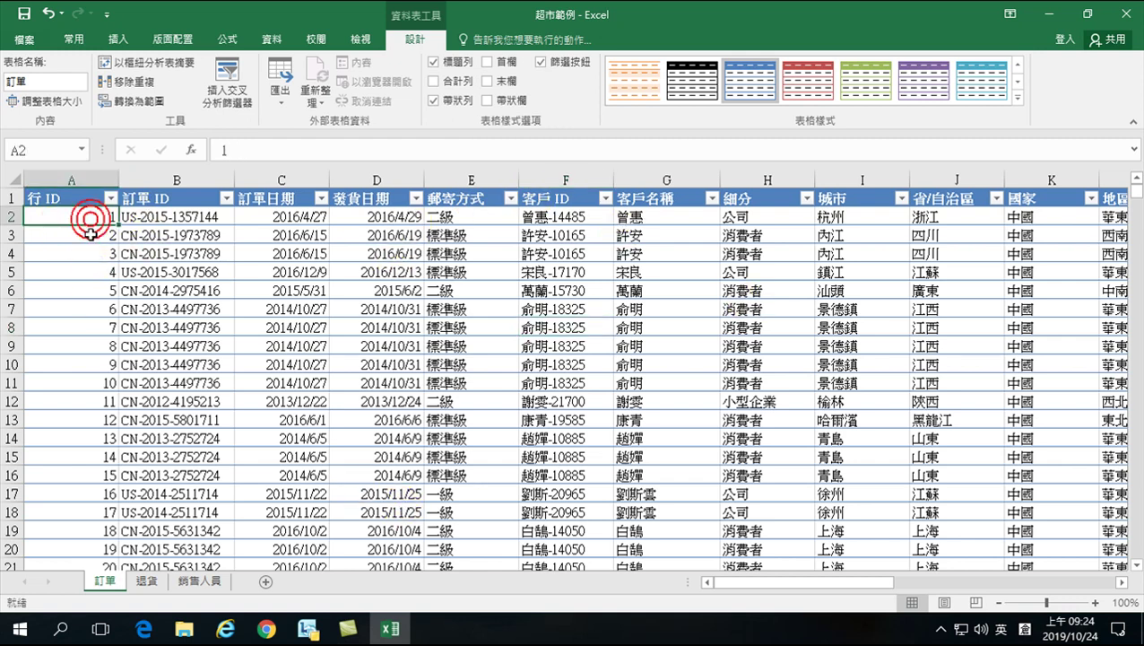
pyautogui.moveTo(1137, 199); pyautogui.dragTo(1135, 560)
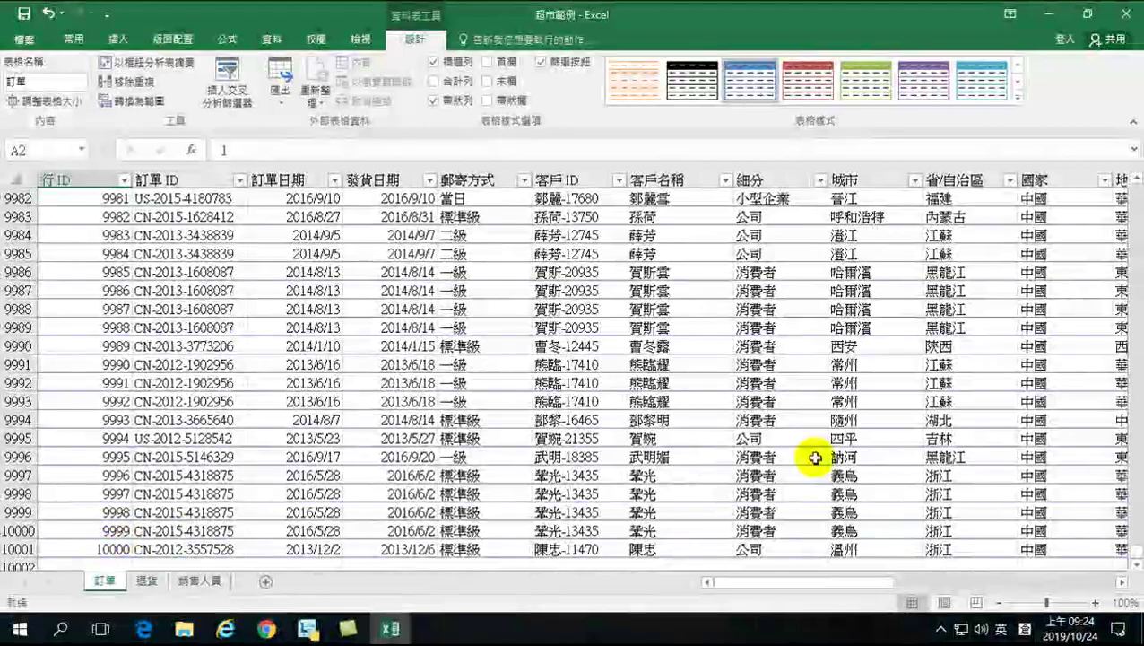
pyautogui.click(1135, 550)
pyautogui.moveTo(1136, 551); pyautogui.dragTo(1134, 183)
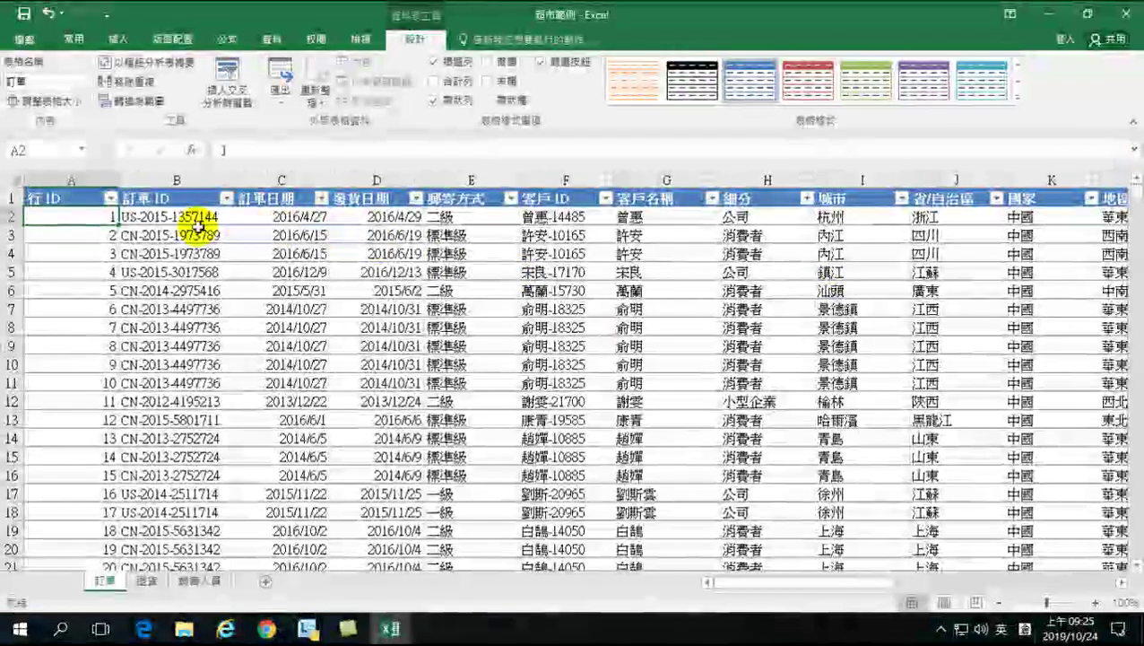
pyautogui.click(175, 219)
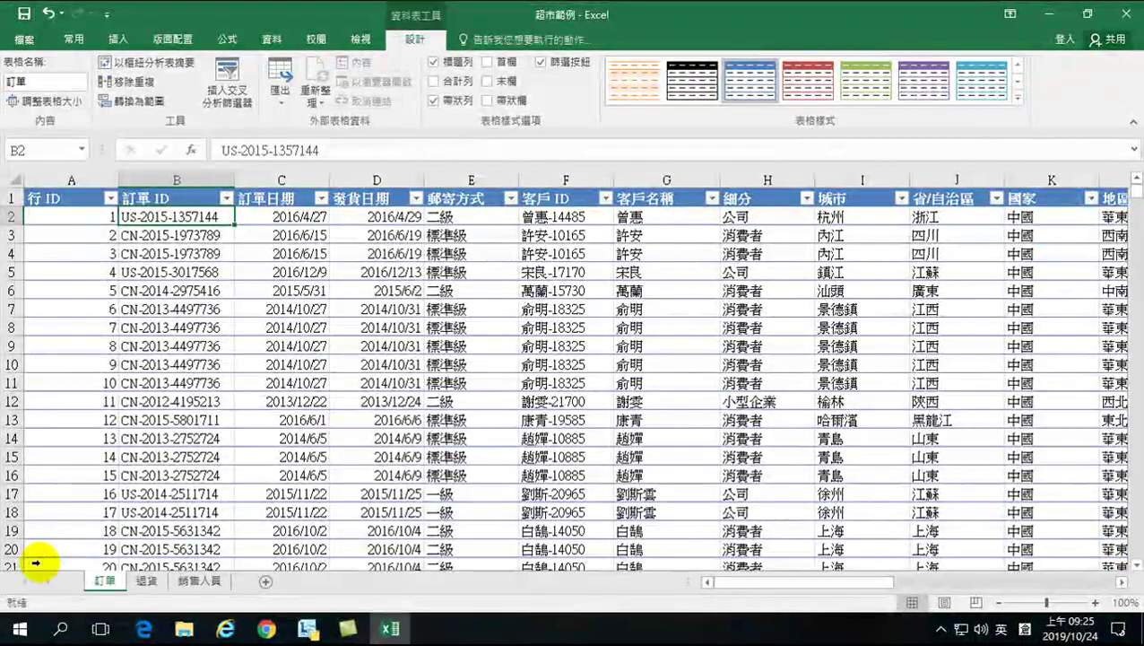
pyautogui.click(1135, 564)
pyautogui.click(1136, 564)
pyautogui.click(1136, 564)
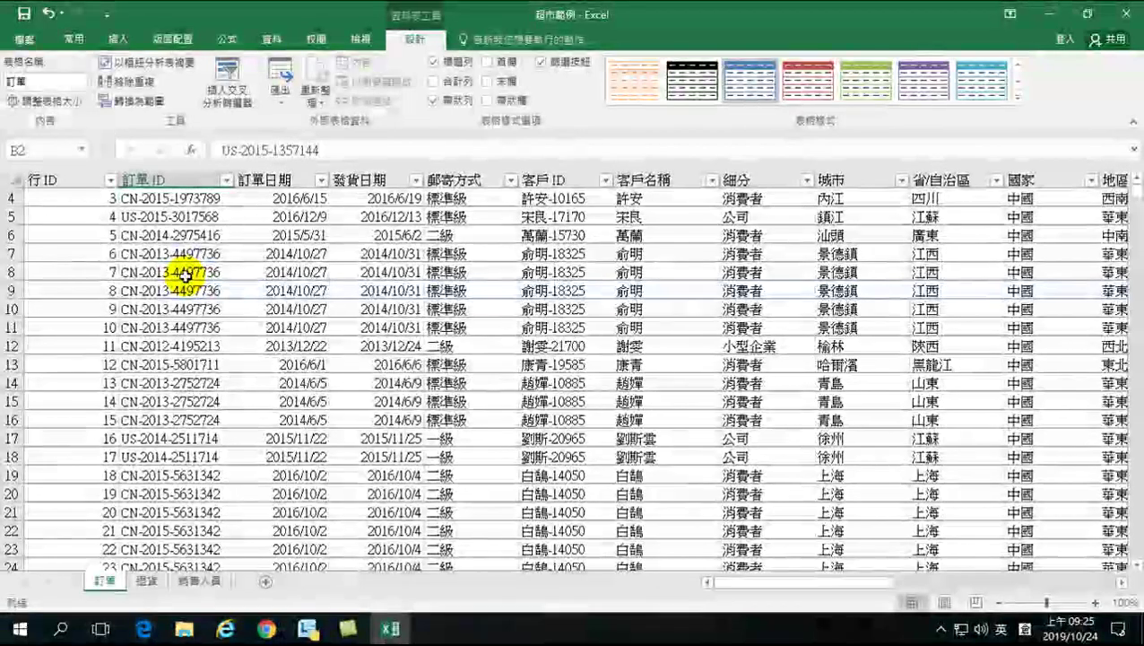
pyautogui.click(1136, 566)
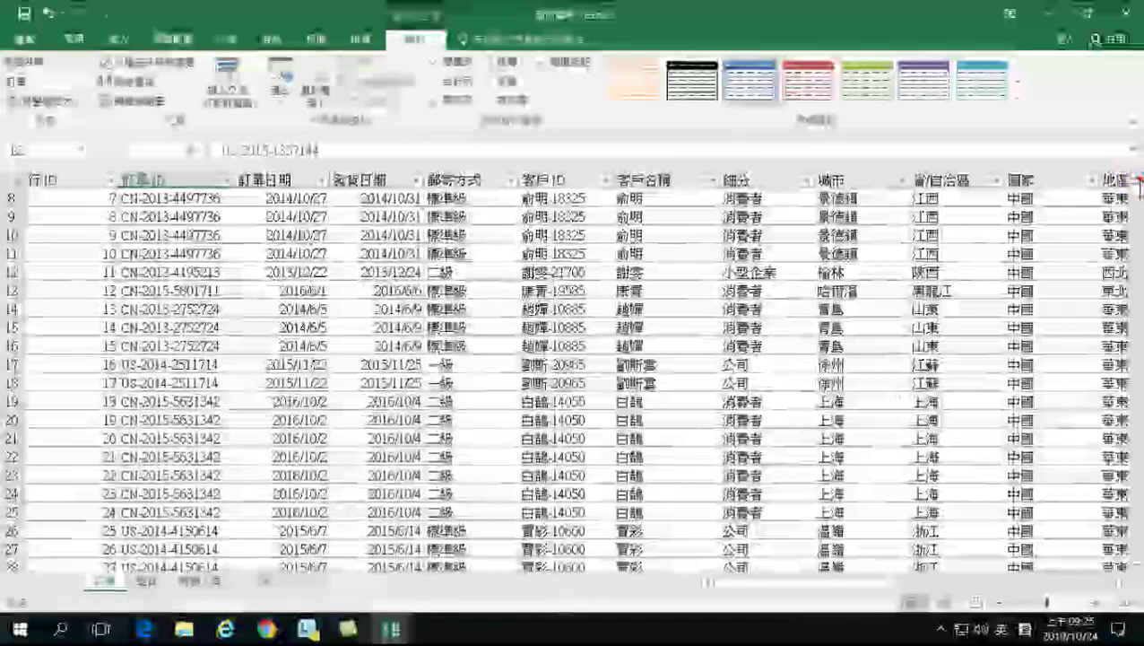
pyautogui.click(1137, 179)
pyautogui.click(1136, 179)
pyautogui.click(1136, 180)
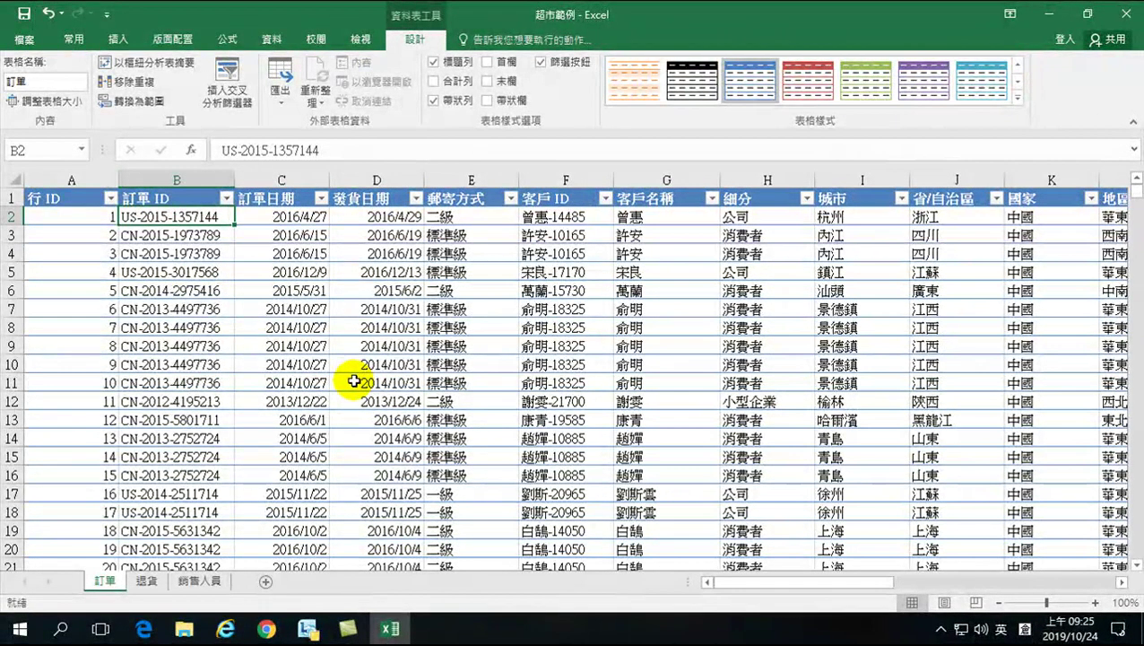
# Add a column headed 原始銷售額 directly after 利潤 in the 訂單 table and fit its width to the heading.
pyautogui.moveTo(728, 585); pyautogui.dragTo(1013, 587)
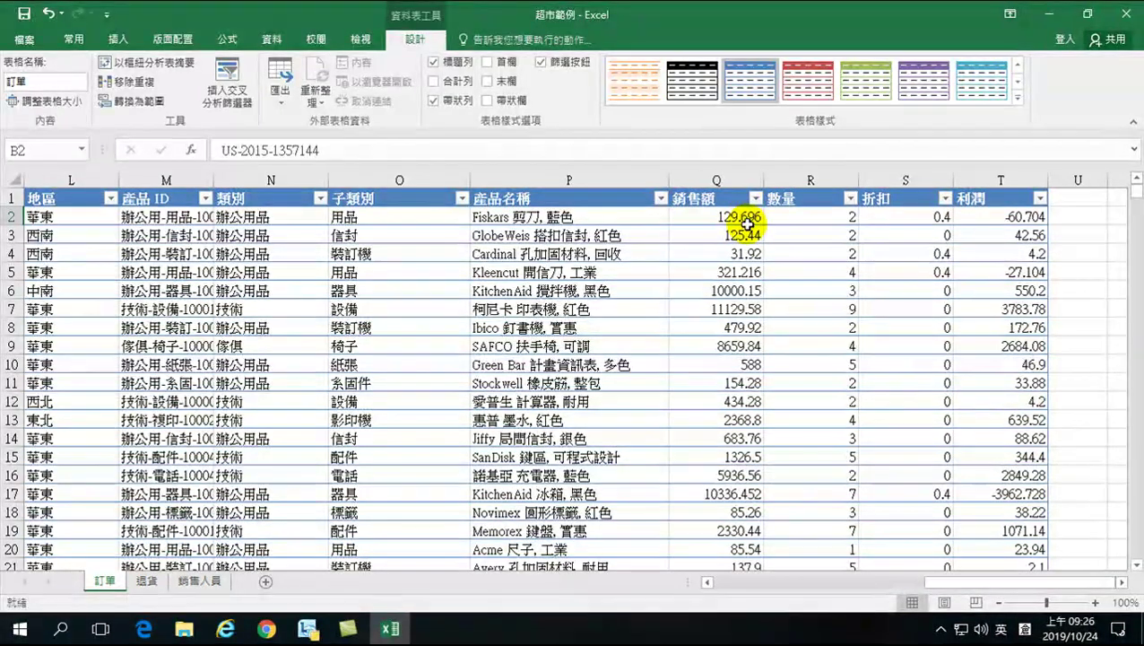
pyautogui.click(1077, 215)
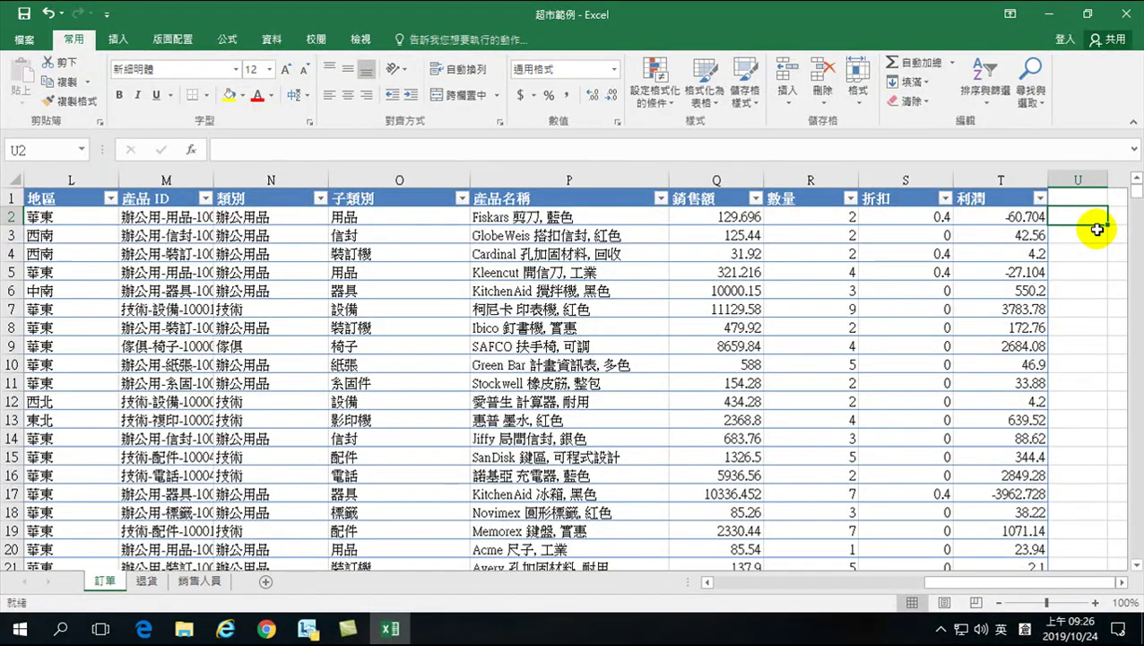
pyautogui.press('Up')
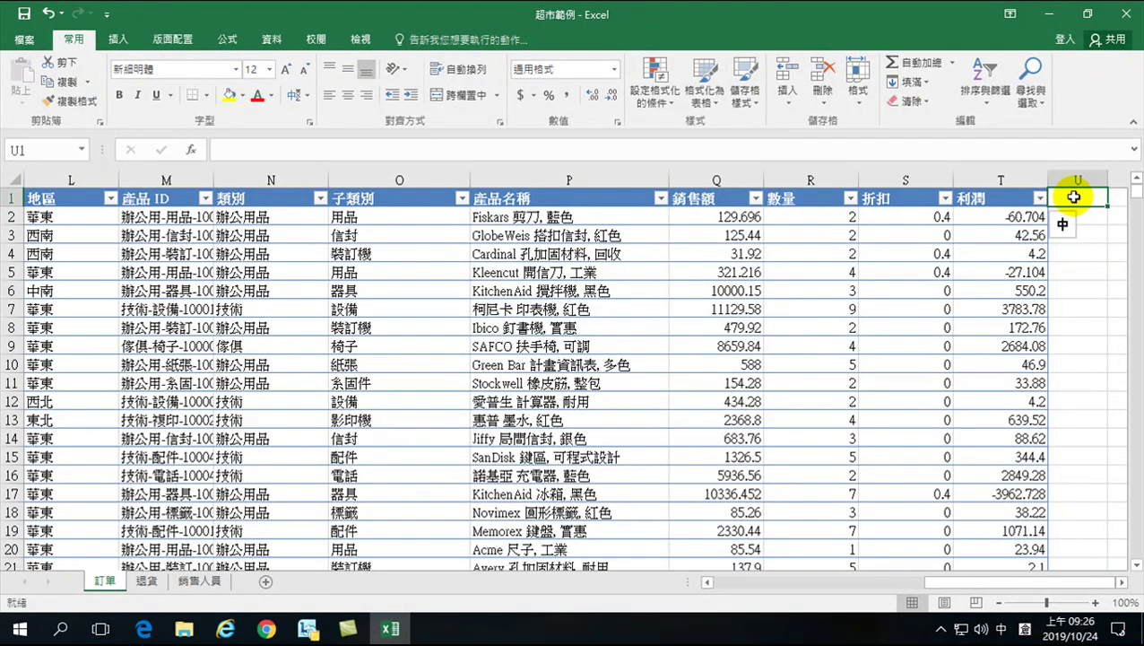
pyautogui.write('mhaf')
pyautogui.press('space')
pyautogui.write('vi')
pyautogui.press('space')
pyautogui.write('cfb')
pyautogui.press('space')
pyautogui.write('ogr')
pyautogui.press('space')
pyautogui.write('jrmbc')
pyautogui.press('space')
pyautogui.press('Return')
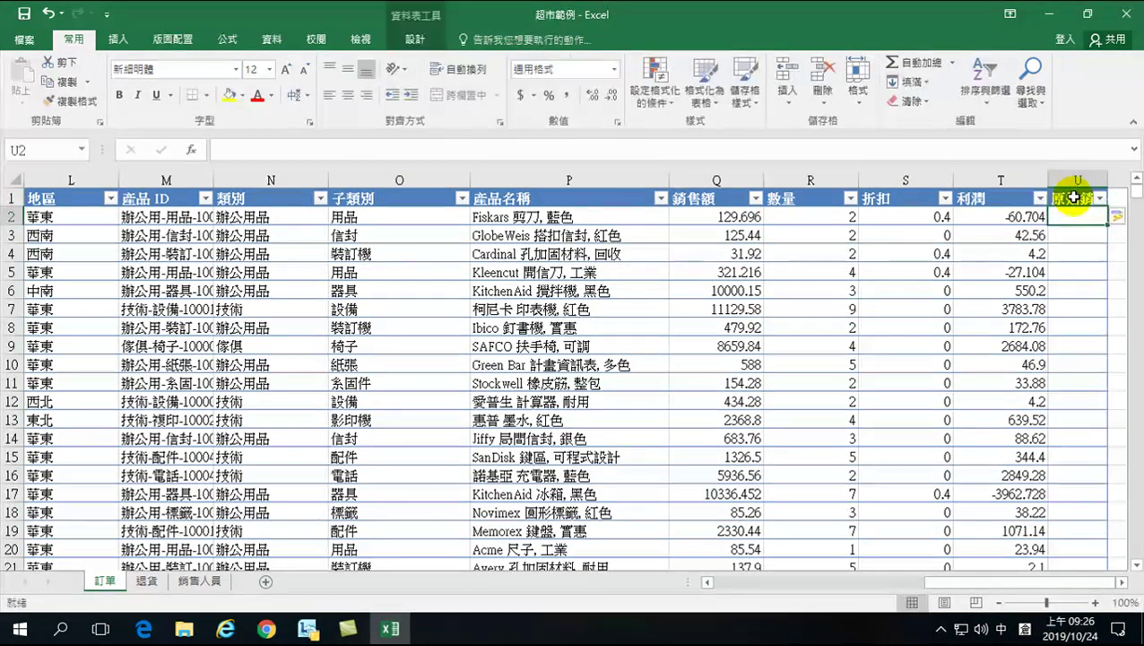
pyautogui.doubleClick(1109, 179)
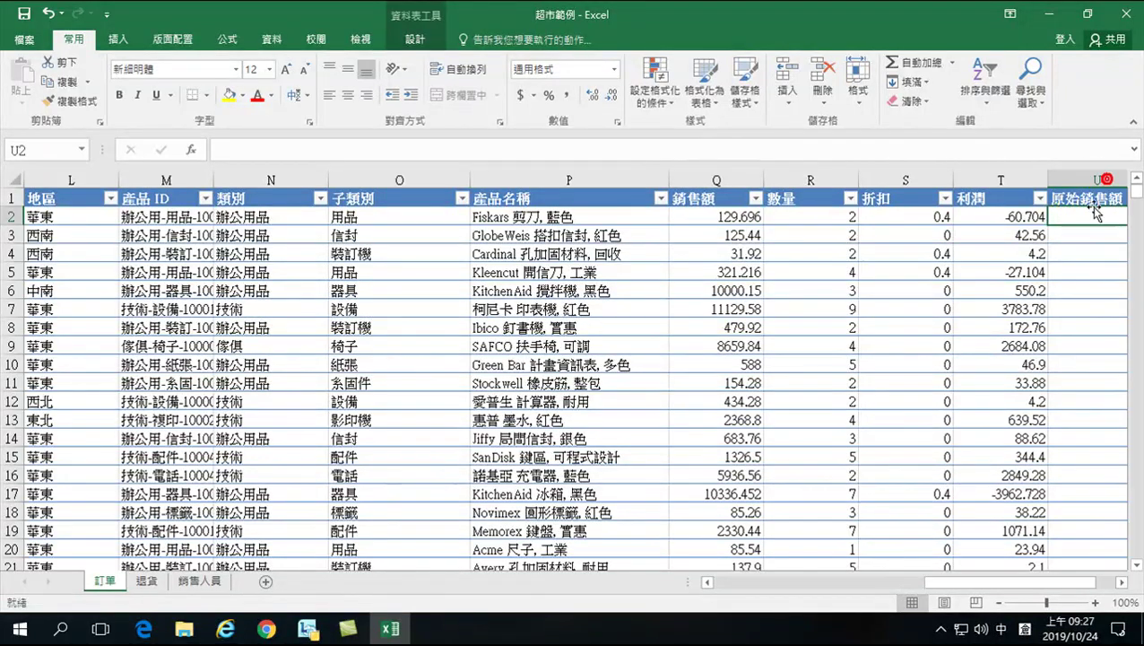
pyautogui.click(1121, 582)
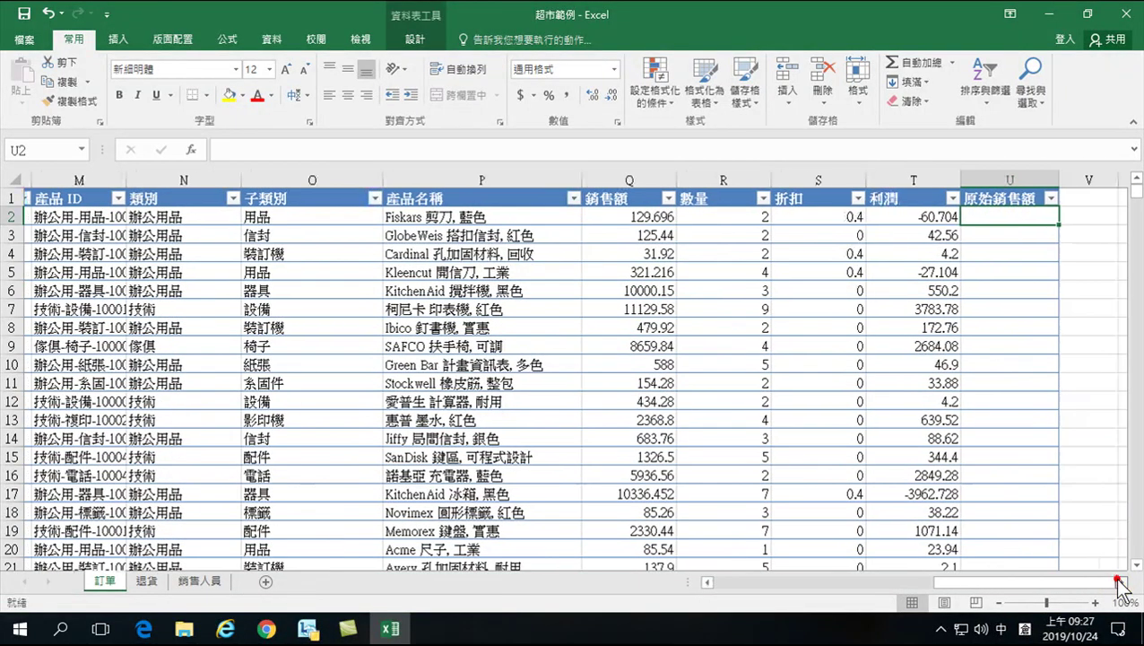
pyautogui.click(1121, 582)
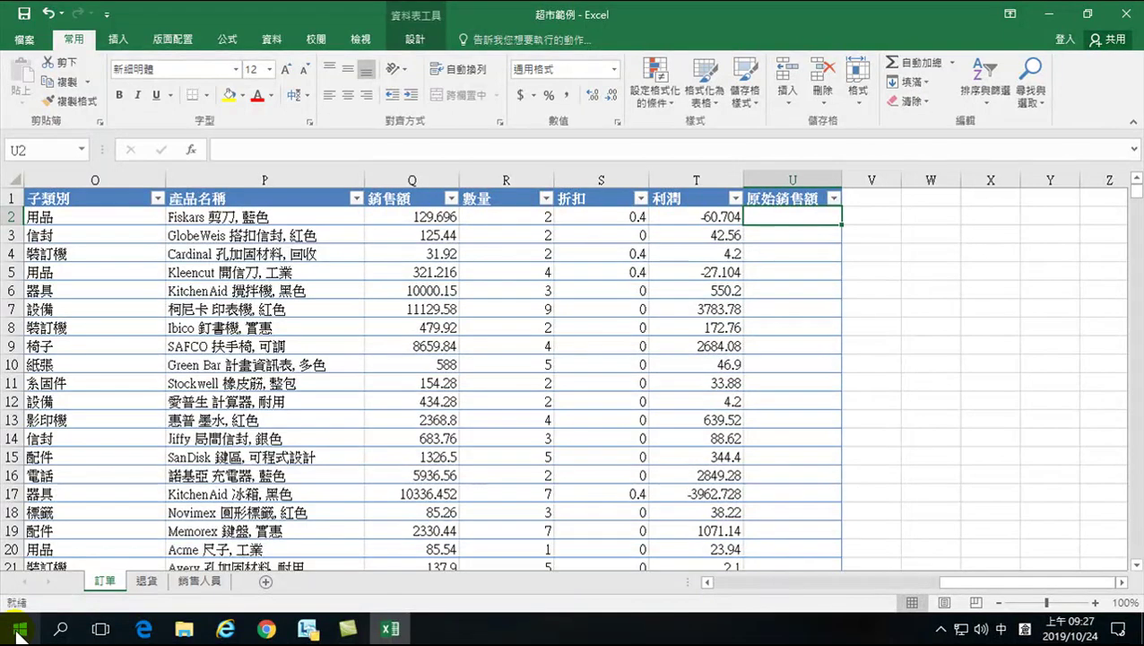
# Look through the list of installed programs for Notepad (記事本).
pyautogui.click(18, 633)
pyautogui.scroll(-5, 91, 371)
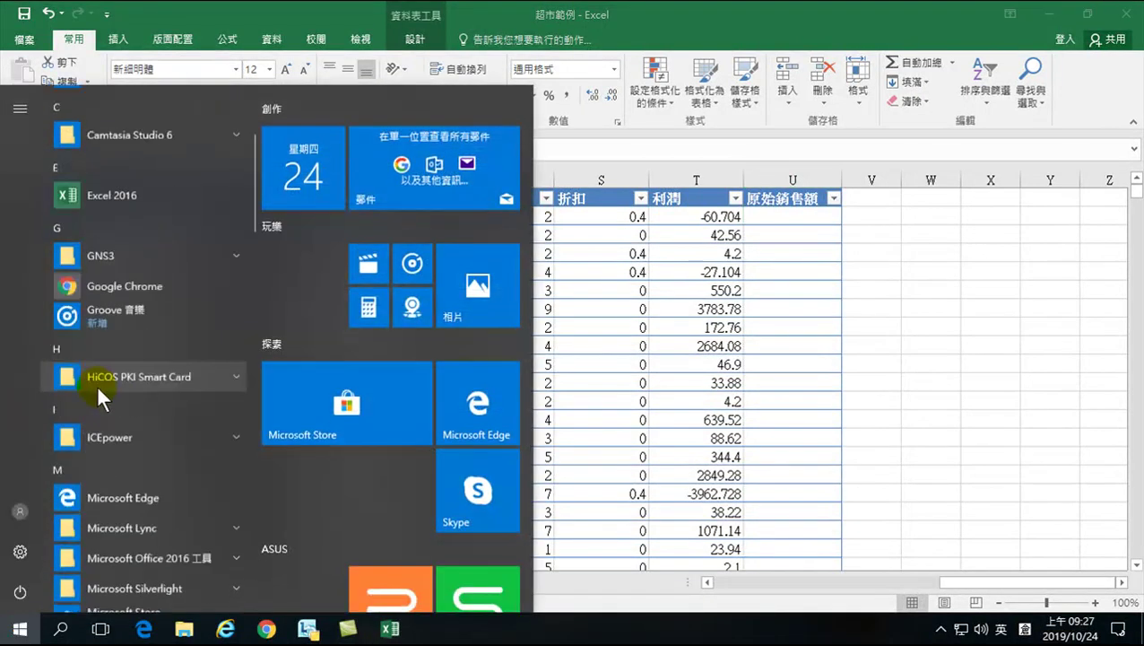
pyautogui.scroll(-12, 106, 421)
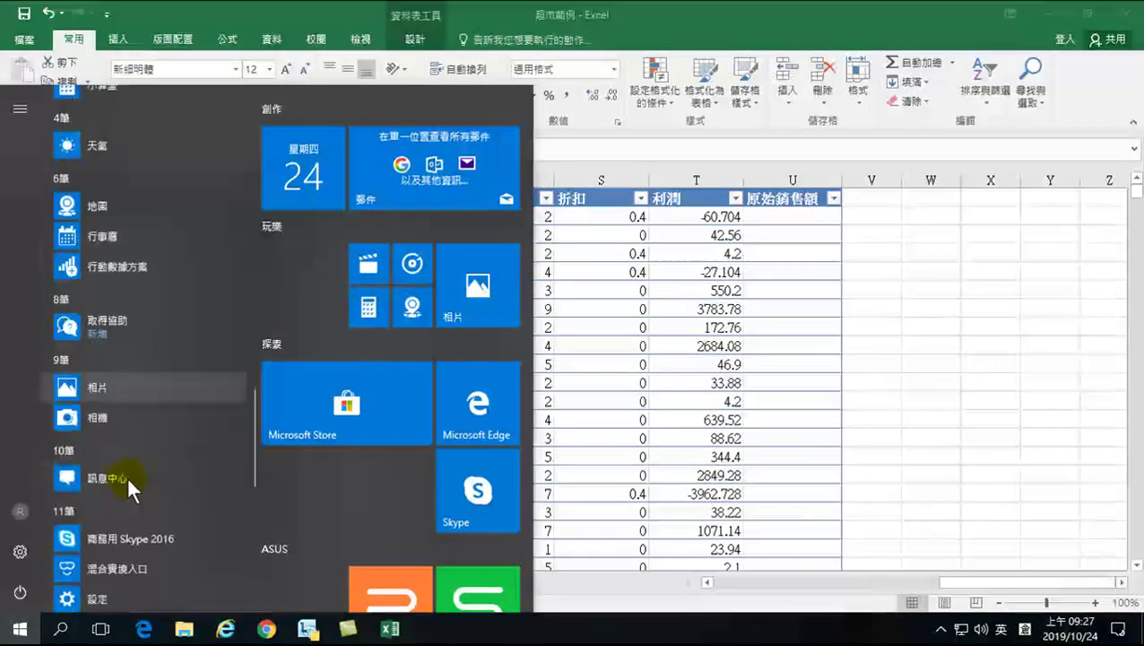
pyautogui.scroll(-5, 126, 474)
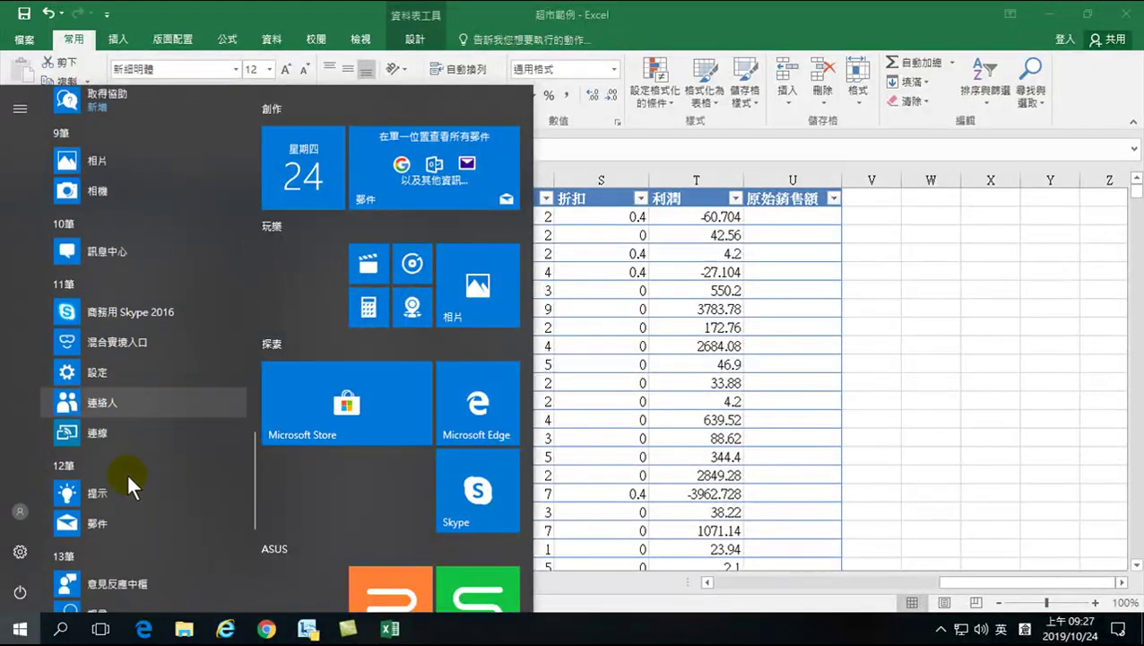
pyautogui.scroll(-4, 127, 471)
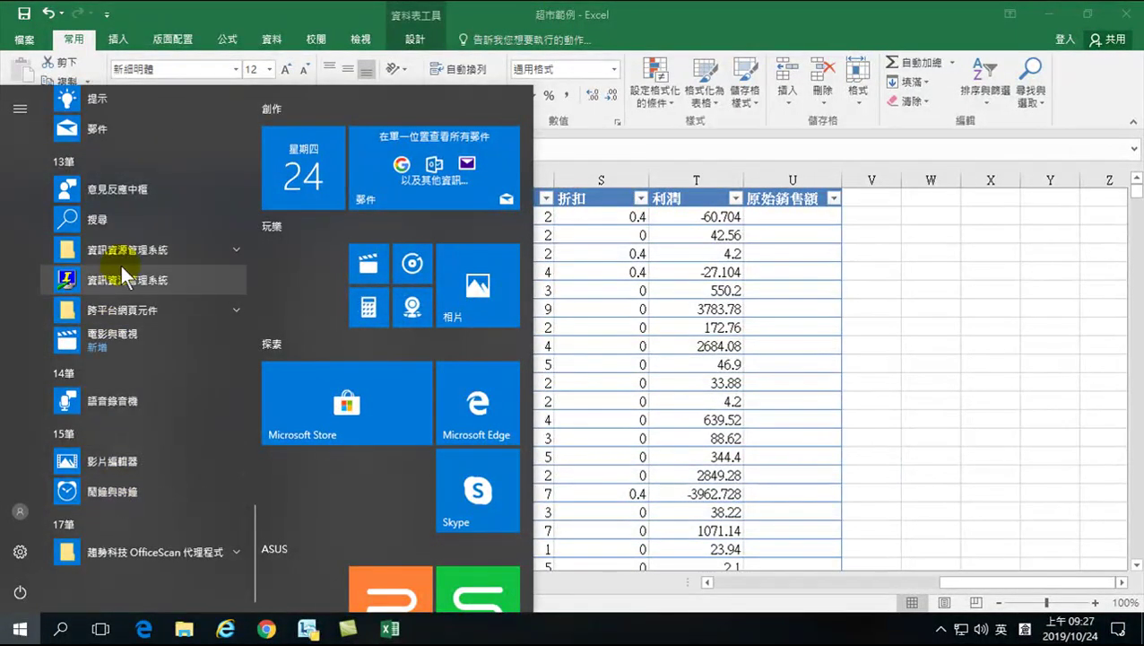
pyautogui.scroll(4, 120, 281)
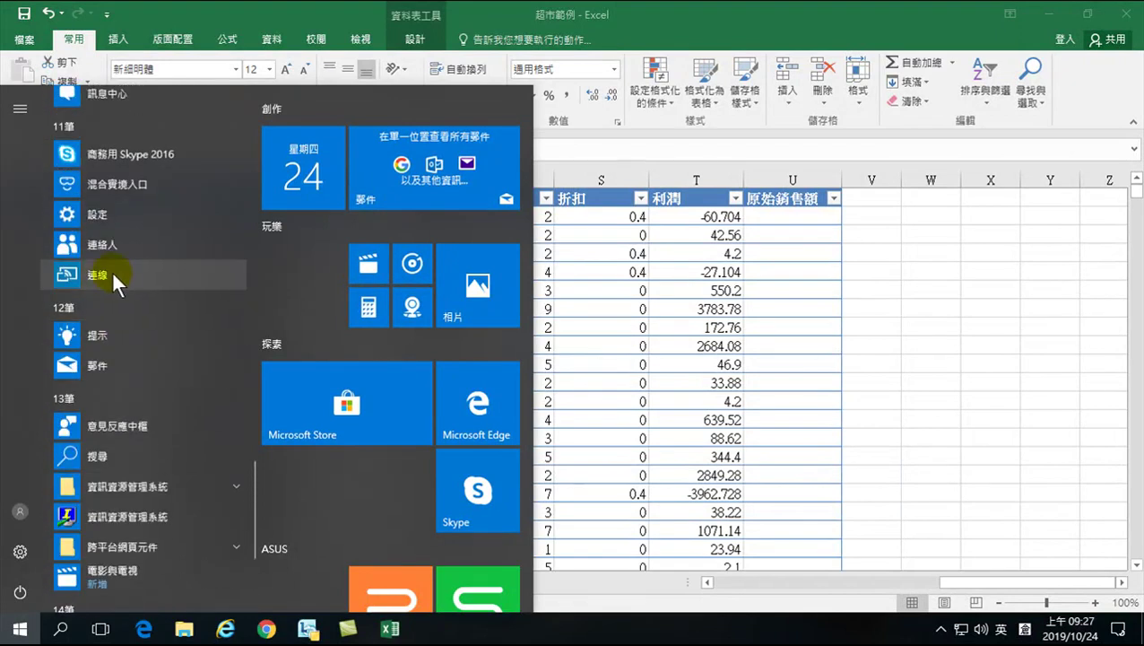
pyautogui.scroll(1, 113, 249)
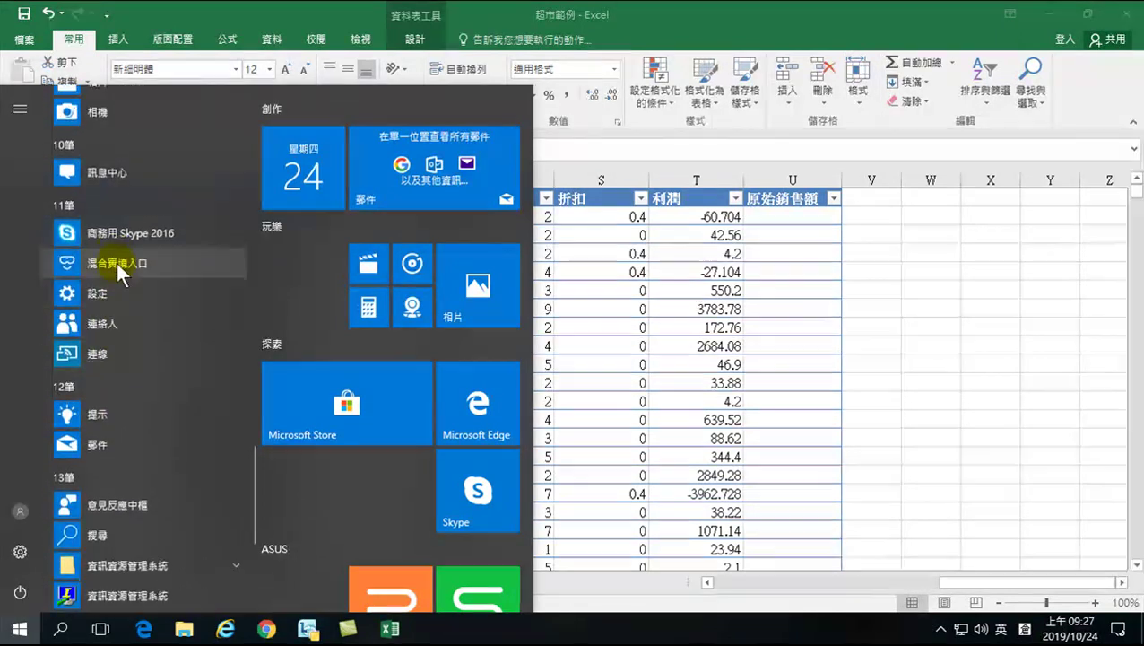
pyautogui.scroll(3, 124, 311)
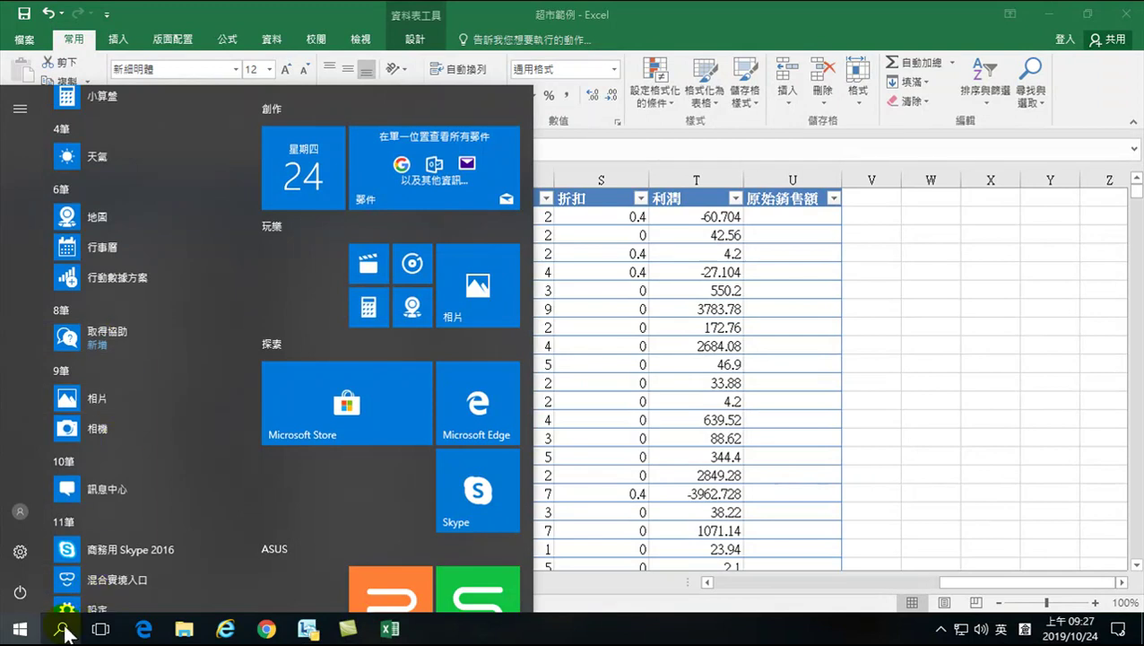
# Open the Windows search with an empty search field.
pyautogui.click(61, 628)
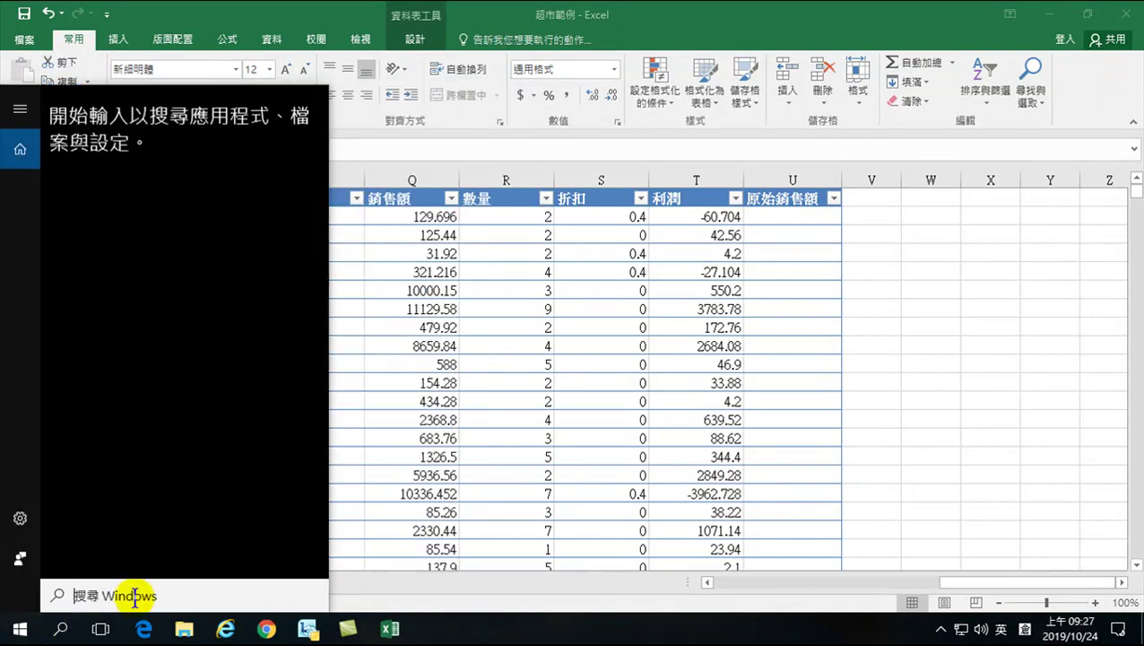
pyautogui.write('nl')
pyautogui.press('BackSpace')
pyautogui.press('BackSpace')
pyautogui.write('nlo')
pyautogui.press('BackSpace')
pyautogui.press('BackSpace')
pyautogui.press('BackSpace')
pyautogui.click(135, 599)
# Try to find the accessories programs by searching Windows for 附屬.
pyautogui.write('附屬')
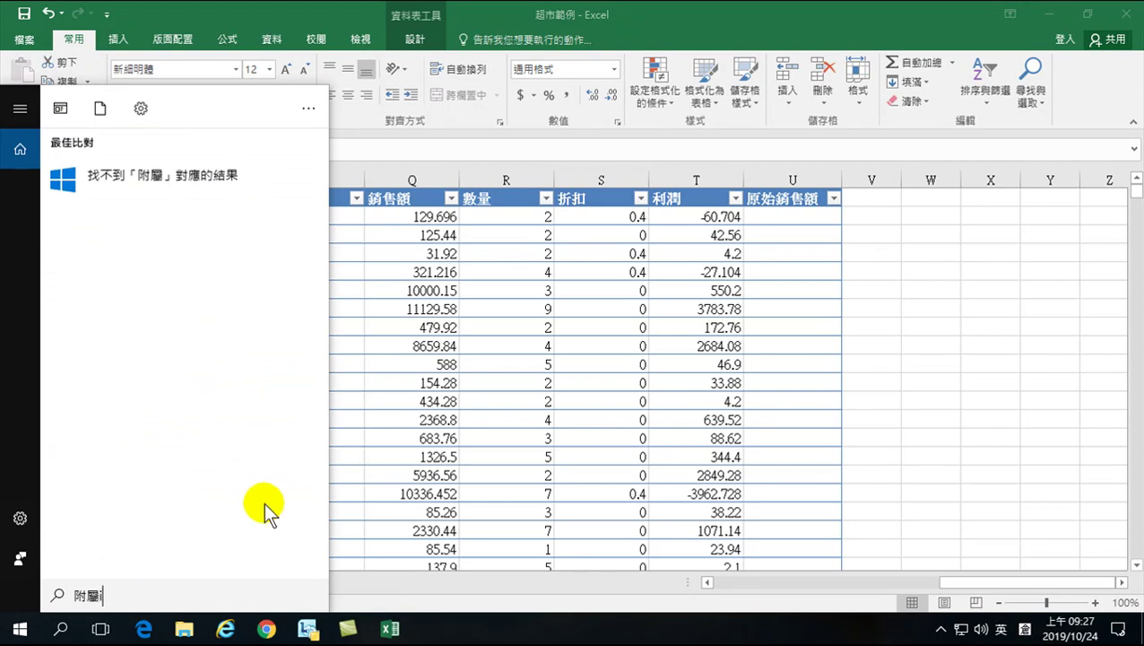
pyautogui.write('gg')
pyautogui.press('BackSpace')
pyautogui.press('BackSpace')
pyautogui.press('BackSpace')
pyautogui.press('BackSpace')
pyautogui.write('可人')
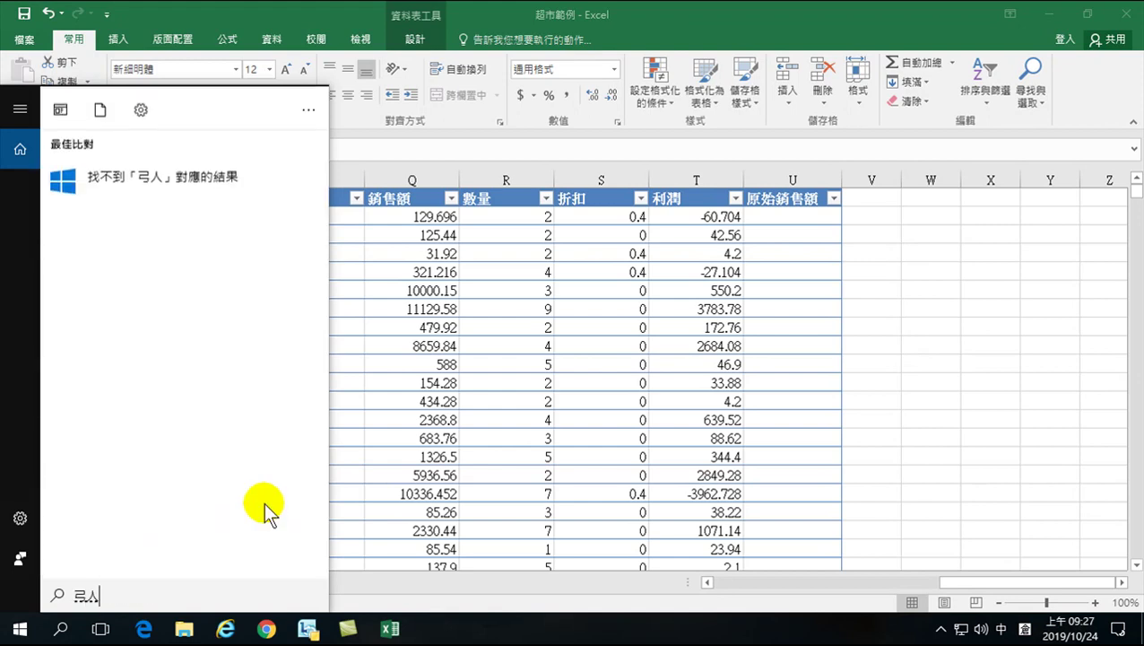
pyautogui.press('BackSpace')
pyautogui.press('BackSpace')
# Search Windows for "not", open 記事本 and move its window below the first rows of the 訂單 table.
pyautogui.press('shift')
pyautogui.write('not')
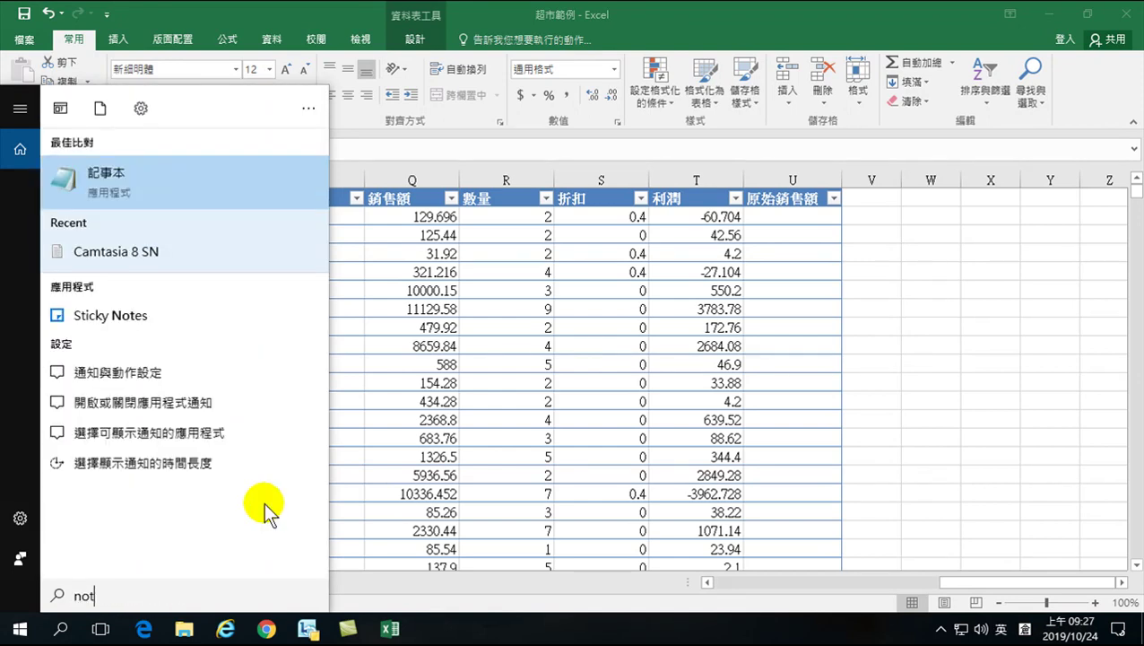
pyautogui.click(120, 184)
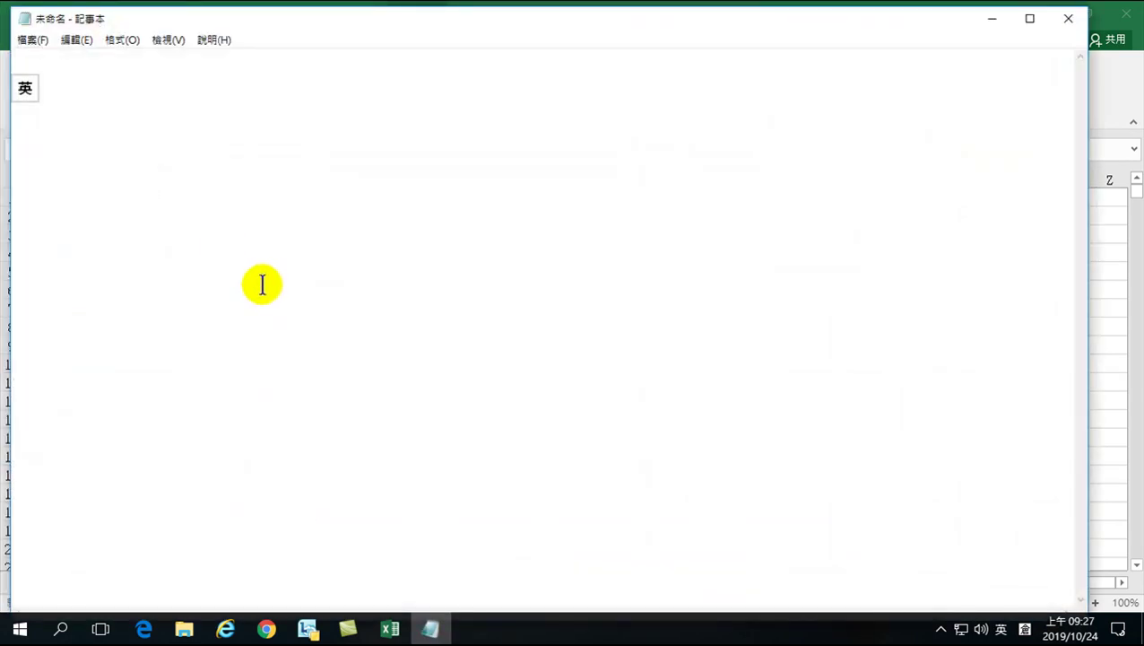
pyautogui.moveTo(305, 18); pyautogui.dragTo(432, 289)
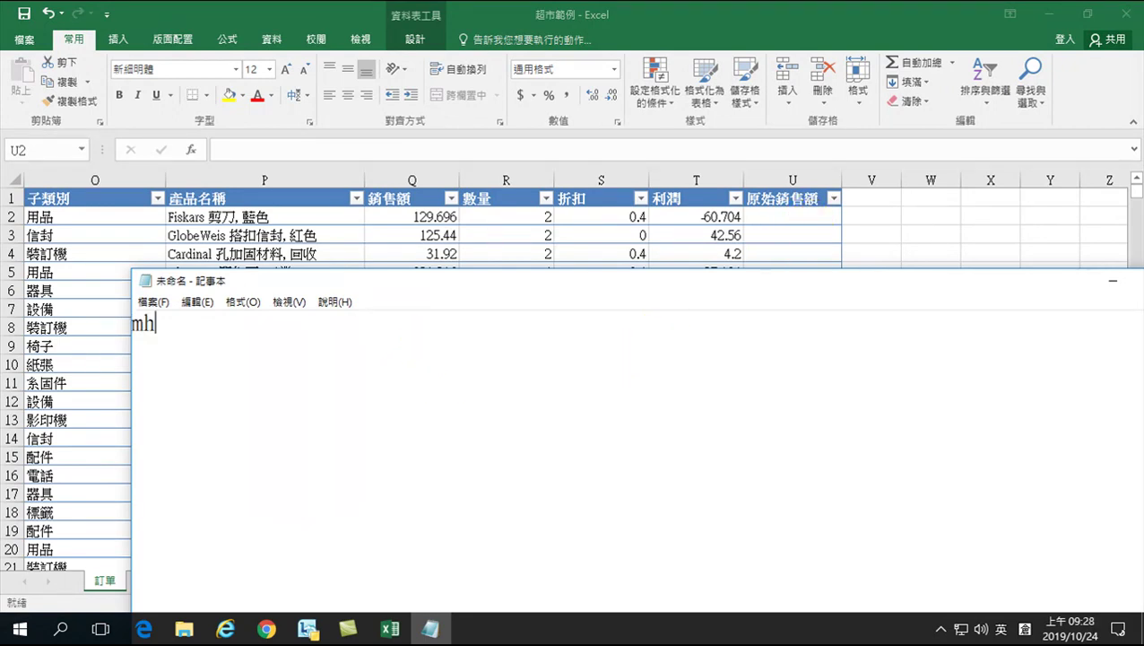
# Write the beginning of the sales equation in the blank note: 原始銷售額X*(1-折扣).
pyautogui.write('mhaf vir')
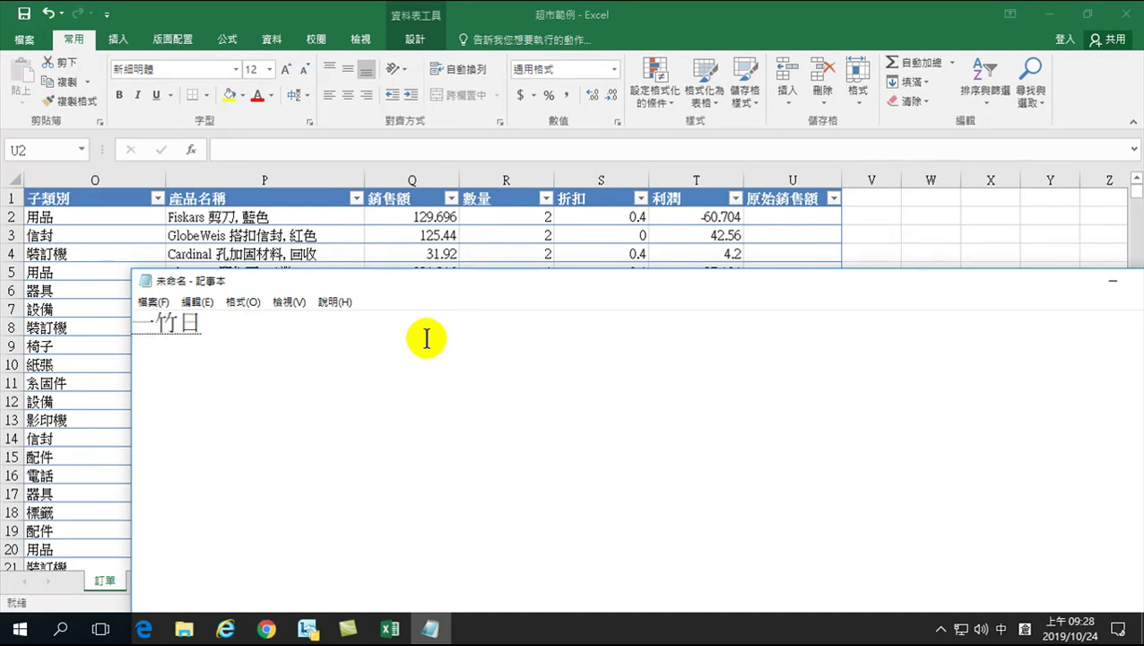
pyautogui.press('space')
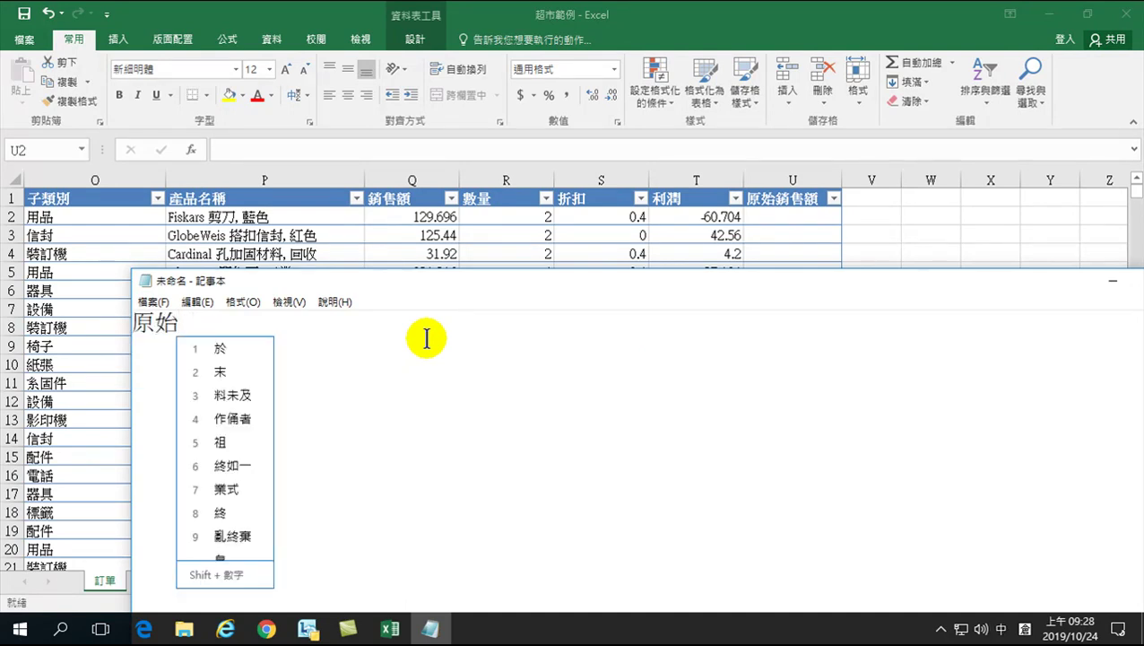
pyautogui.write('cfb ogr jrmbc')
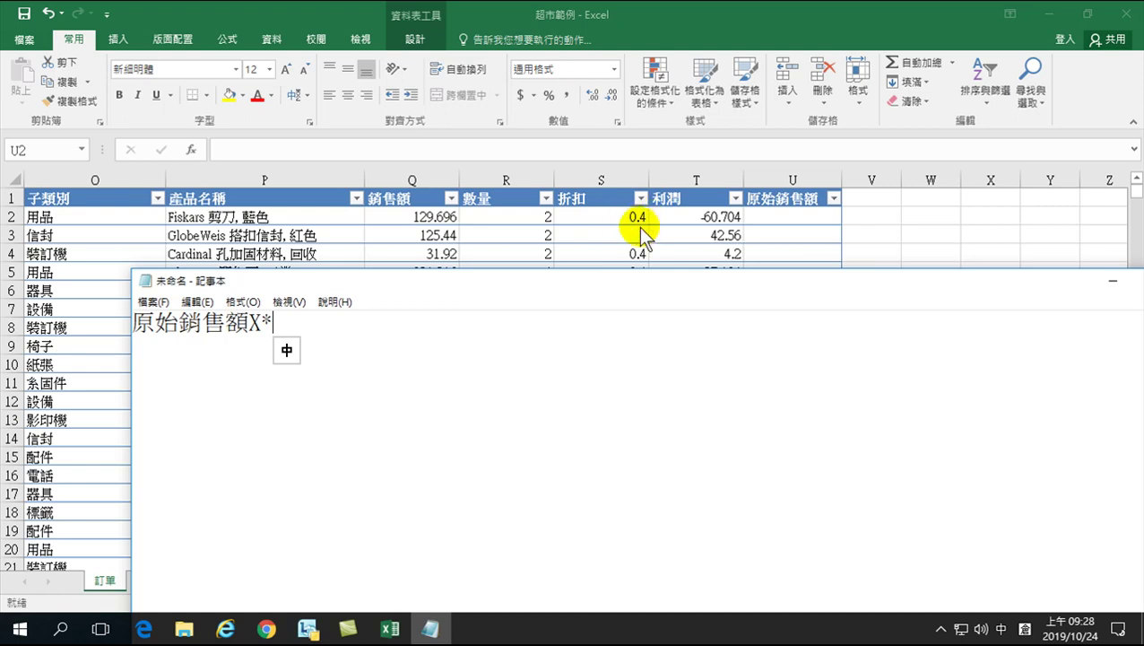
pyautogui.write('*')
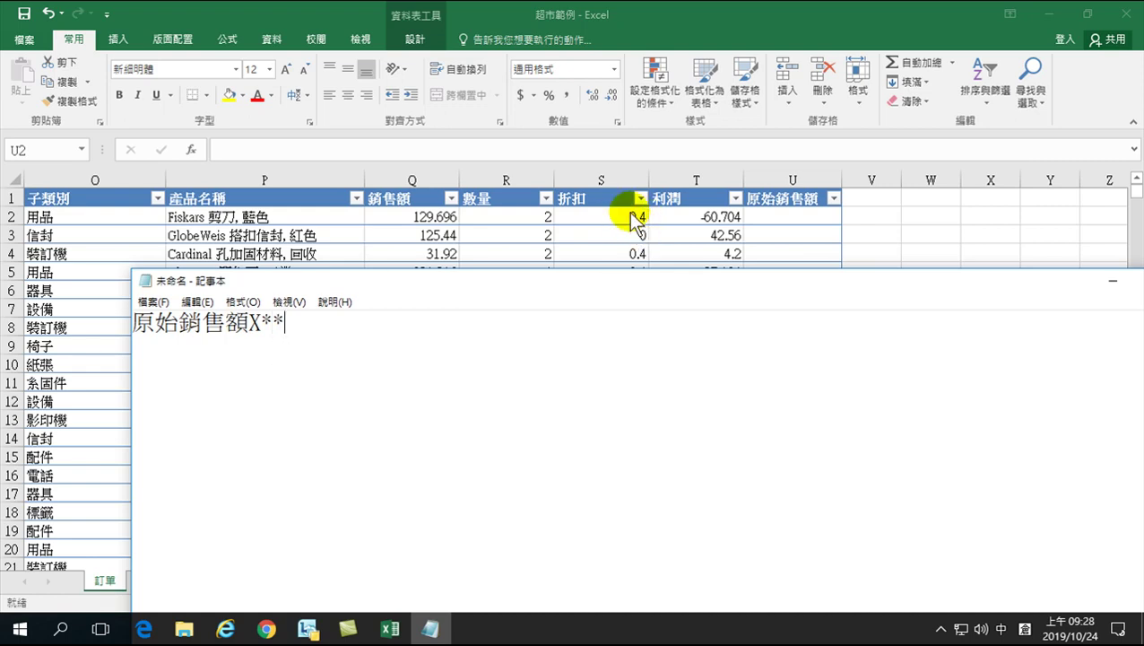
pyautogui.press('BackSpace')
pyautogui.write('(1')
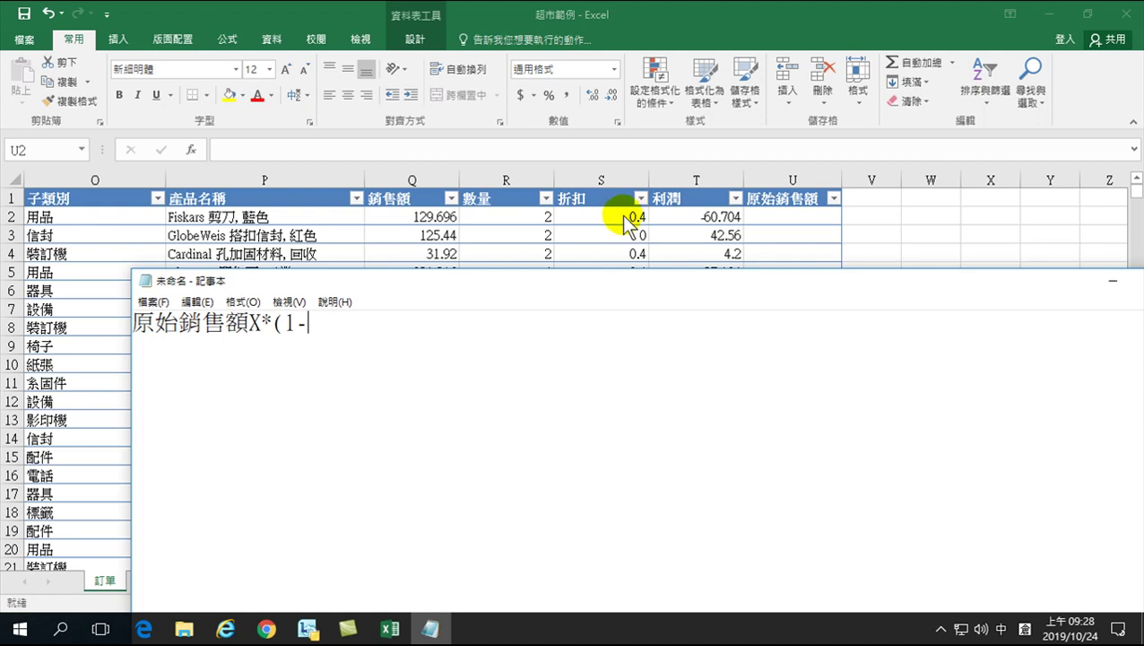
pyautogui.write('-折')
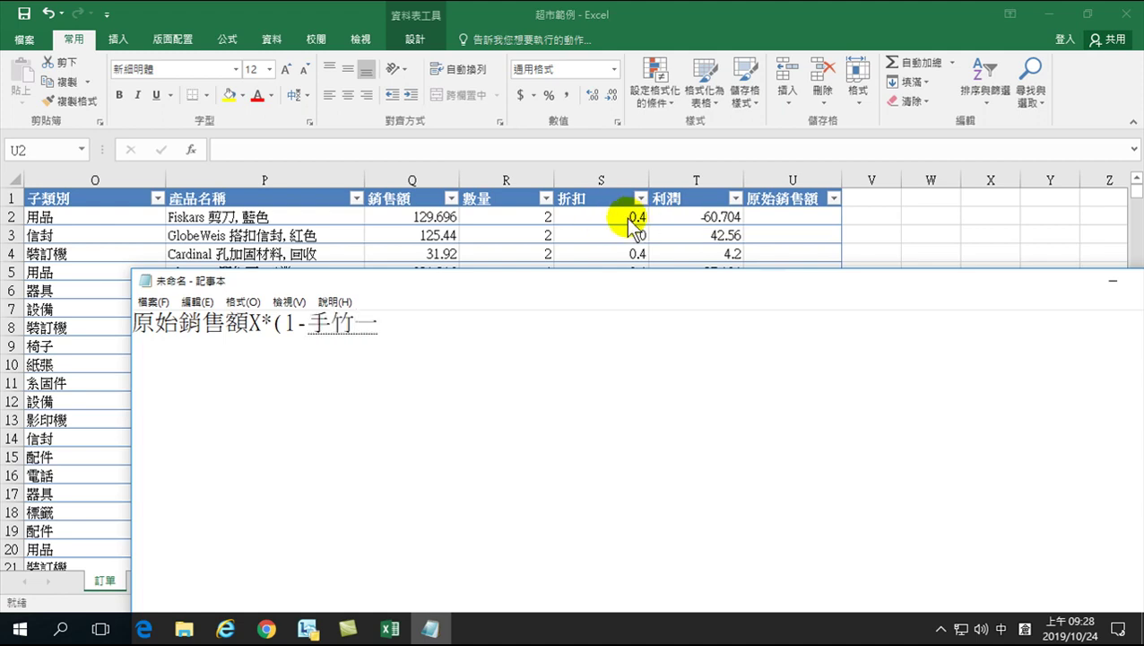
pyautogui.write('扣')
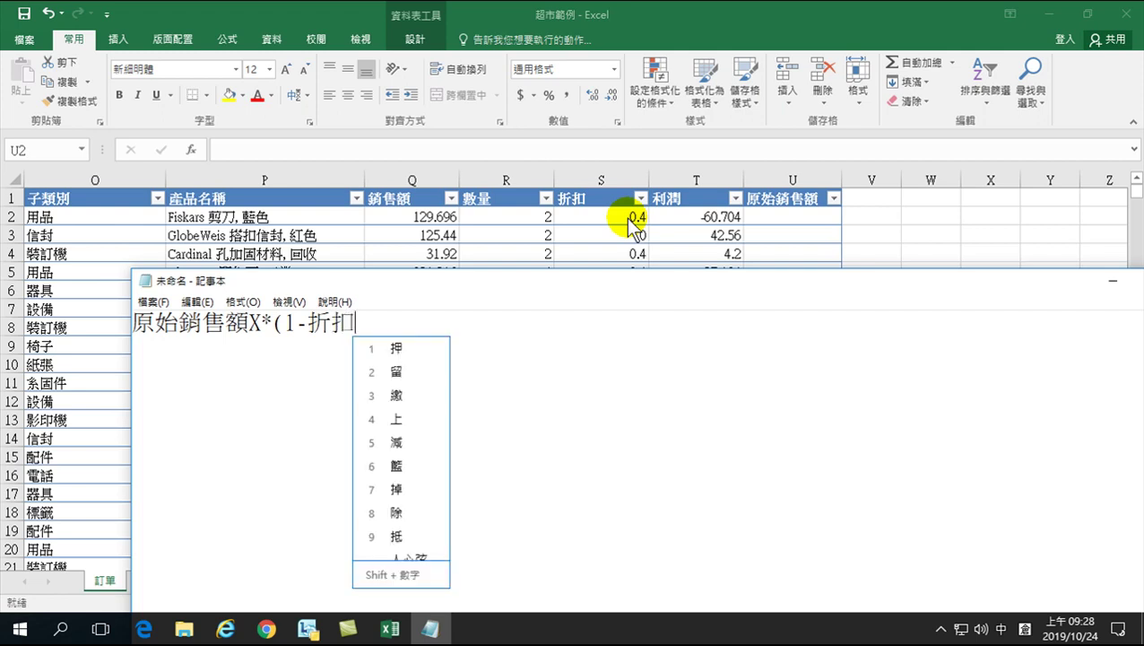
pyautogui.write(')')
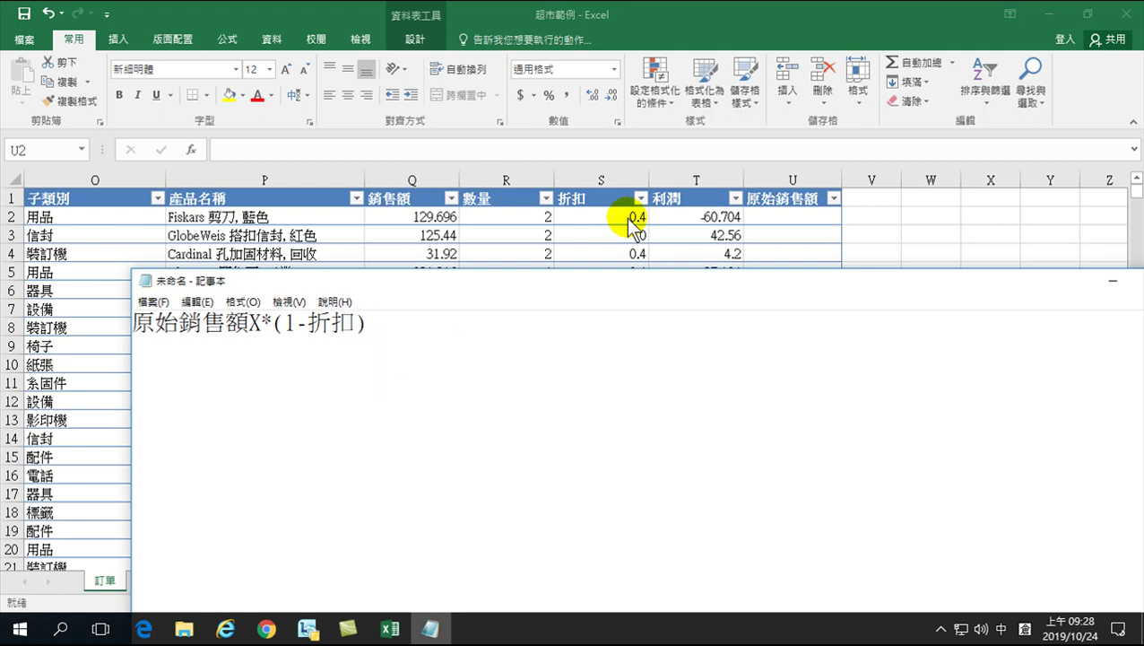
# Complete the first equation by adding *0.95=銷售額 after the discount bracket.
pyautogui.write('*0.95')
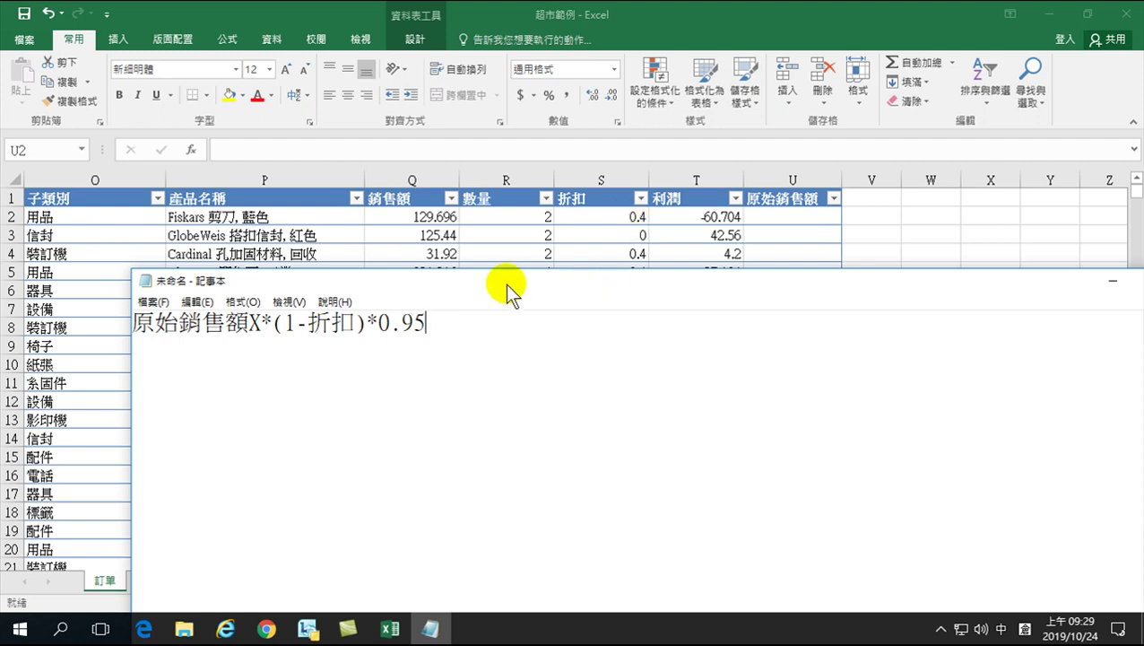
pyautogui.write('=')
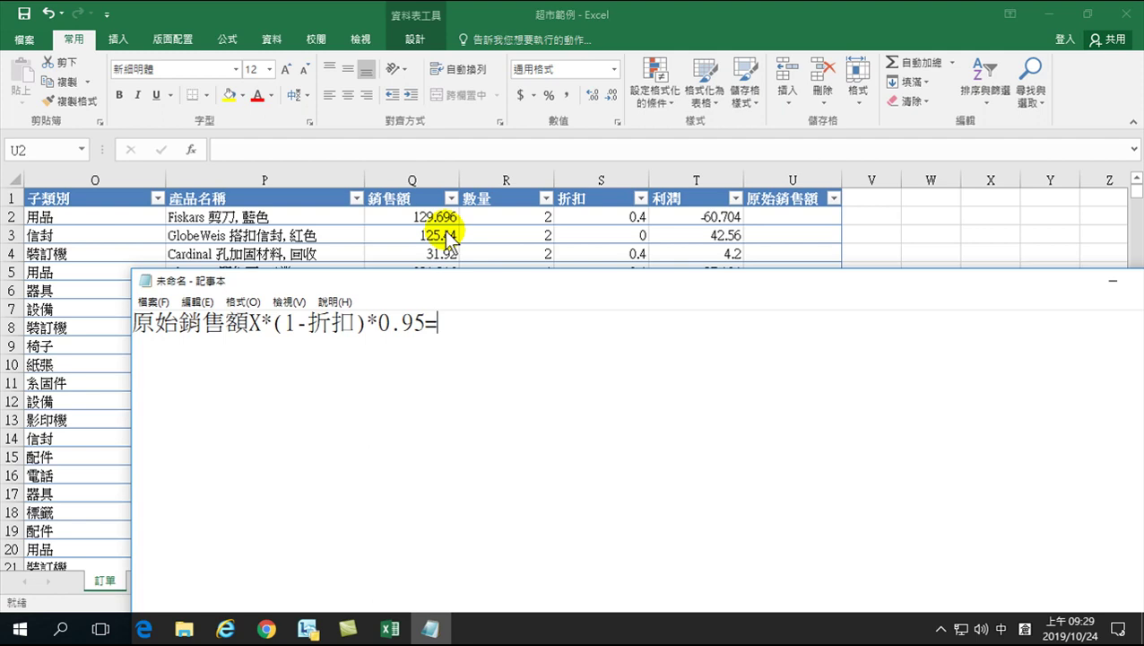
pyautogui.write('銷售十口一')
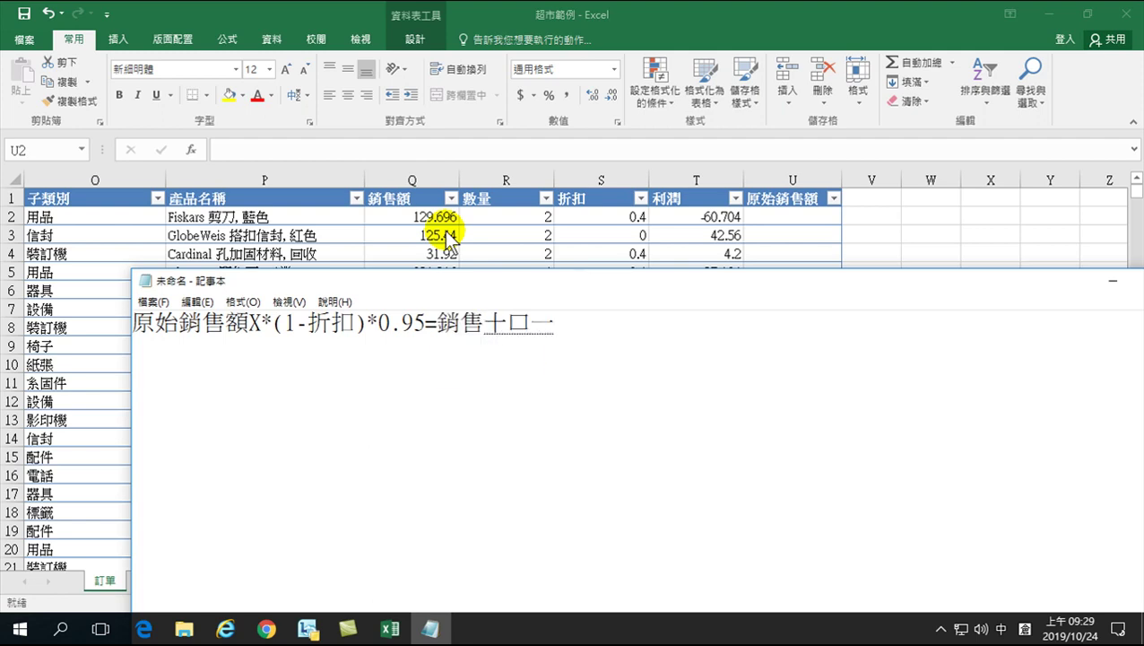
pyautogui.press('space')
pyautogui.press('Return')
pyautogui.press('shift')
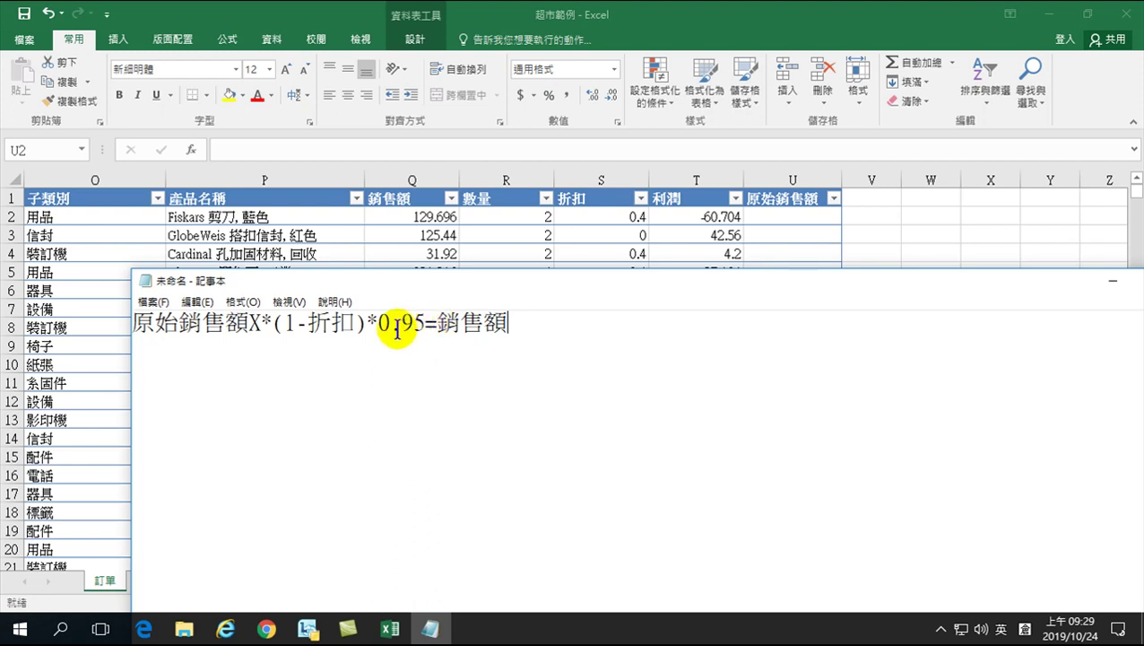
# Highlight the 0.95 factor and the 原始銷售額X term in the equation to examine them.
pyautogui.moveTo(377, 323); pyautogui.dragTo(422, 326)
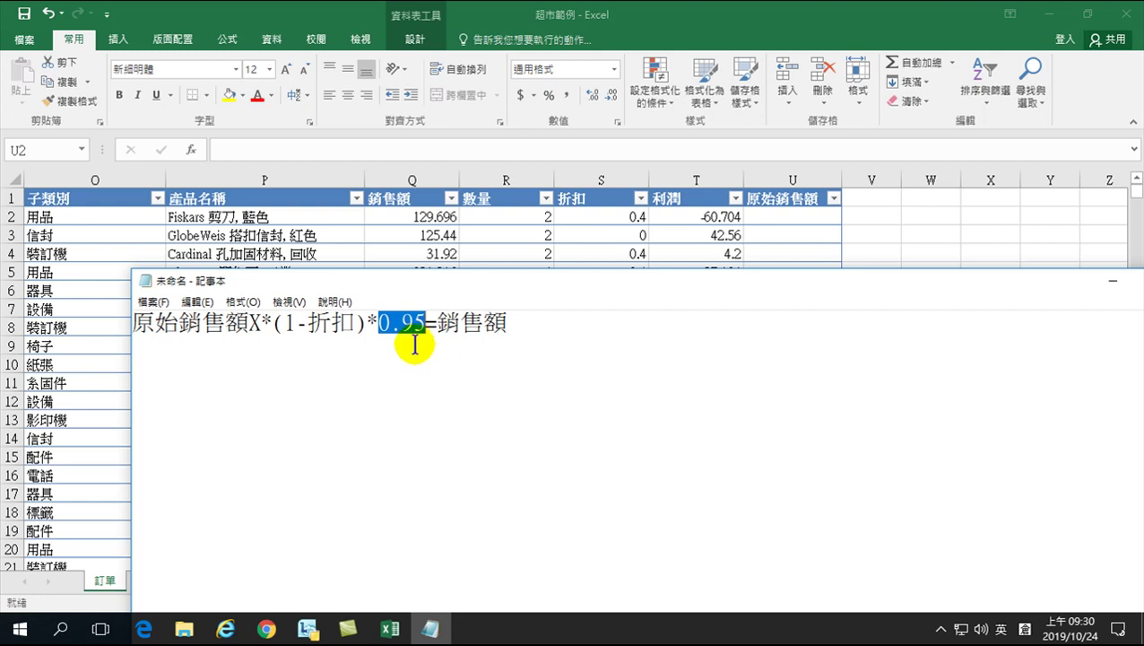
pyautogui.click(510, 321)
pyautogui.moveTo(261, 323); pyautogui.dragTo(131, 323)
# Start a second line below the equation with 原始銷售額X=.
pyautogui.click(551, 330)
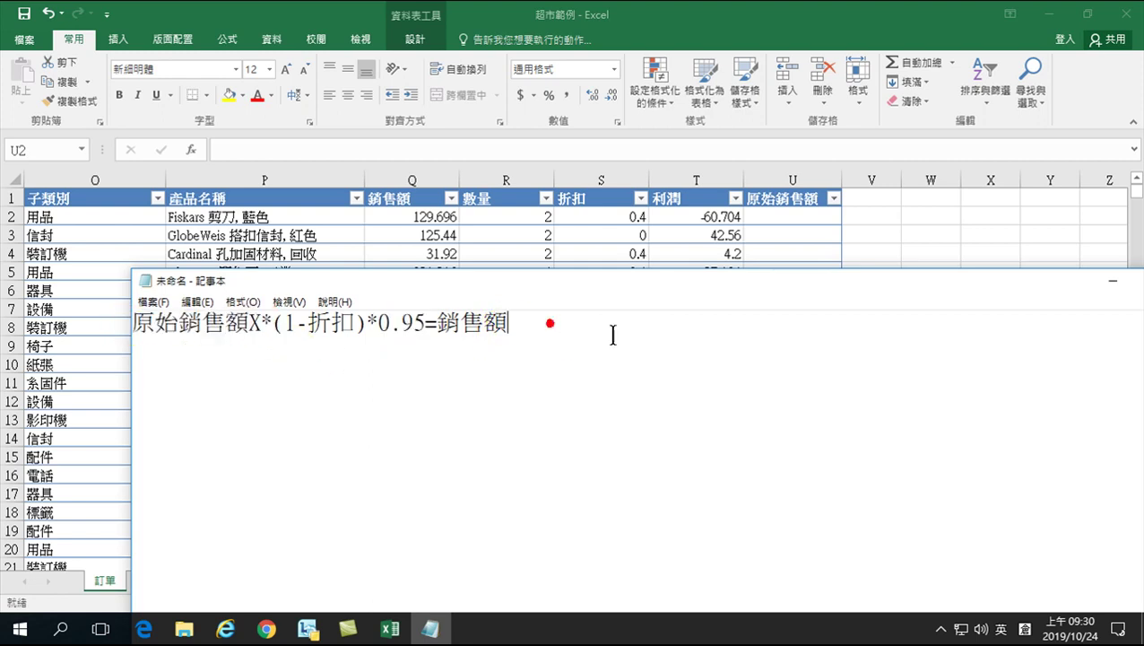
pyautogui.write('mh')
pyautogui.press('BackSpace')
pyautogui.press('BackSpace')
pyautogui.press('shift')
pyautogui.write('原始銷售額')
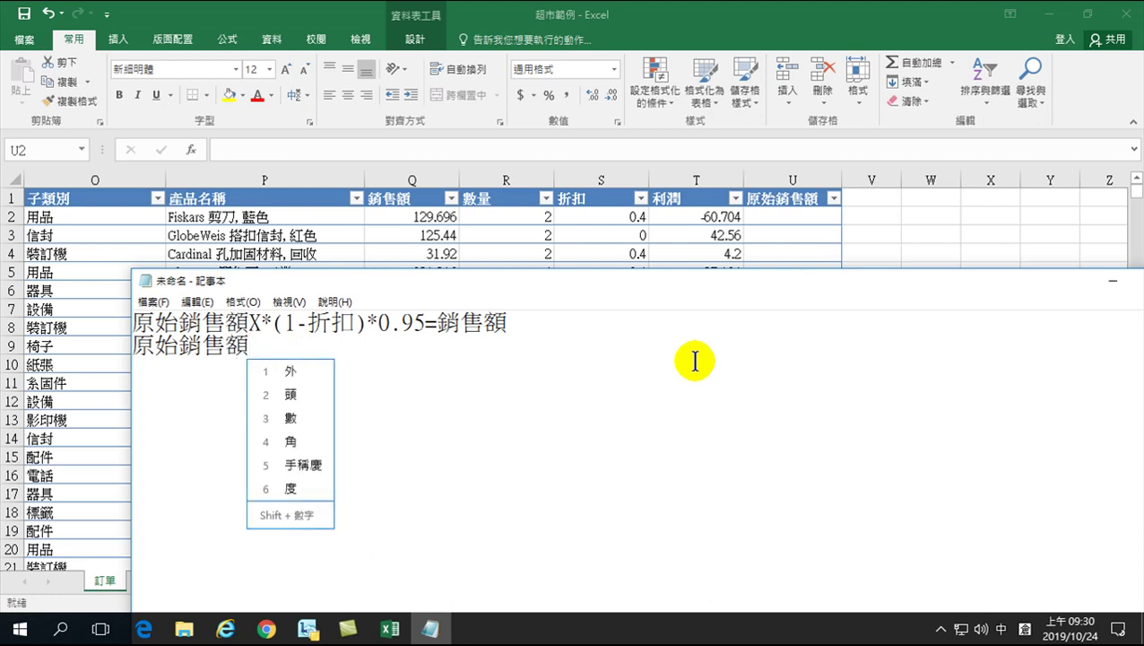
pyautogui.write('X')
pyautogui.press('shift')
pyautogui.write('=')
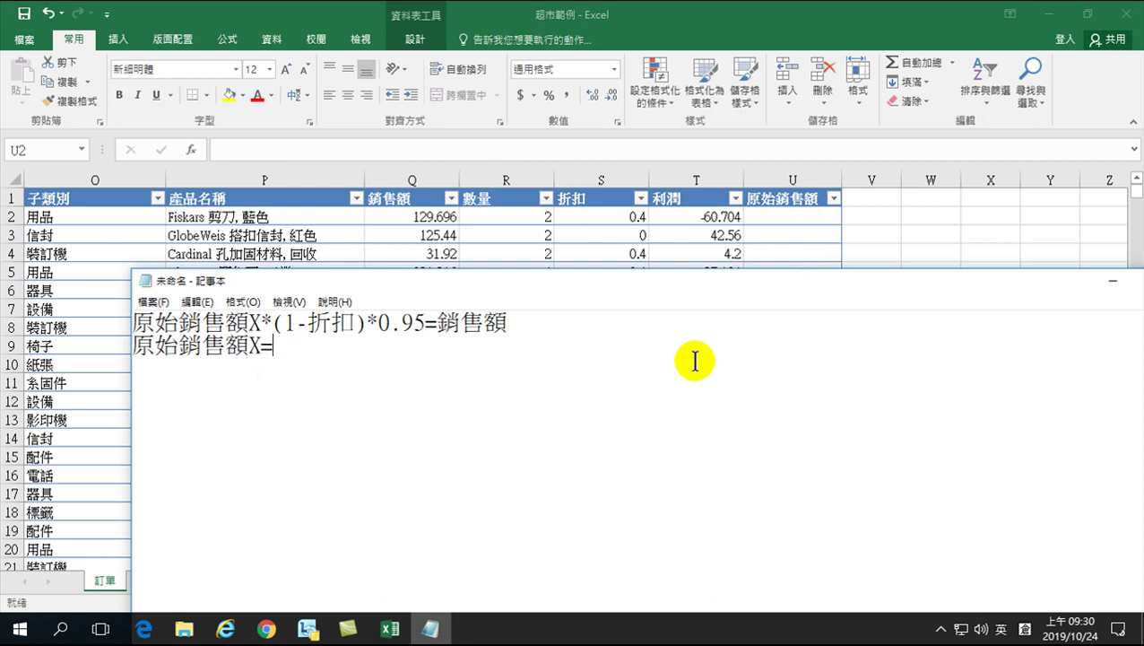
# Add a space and 銷售額 after the equals sign on the second line.
pyautogui.write(' c')
pyautogui.press('BackSpace')
pyautogui.press('shift')
pyautogui.write('cfb')
pyautogui.press('space')
pyautogui.write('ogr')
pyautogui.press('space')
pyautogui.press('space')
pyautogui.write('jrmbc')
pyautogui.press('space')
pyautogui.press('shift')
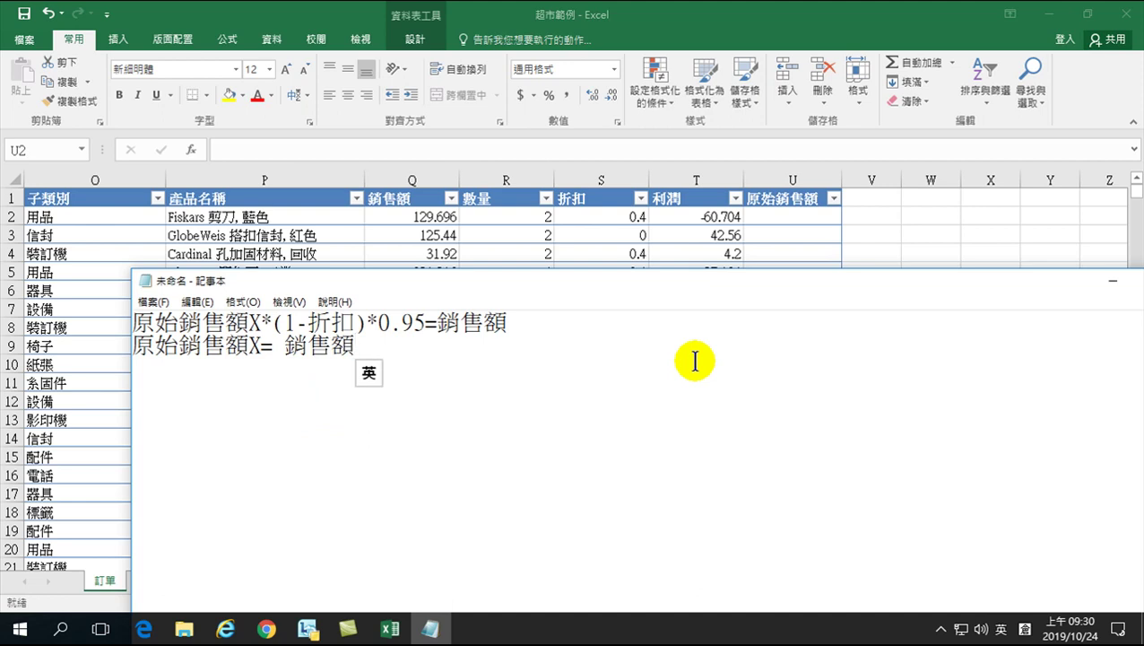
# Complete the second line in Notepad with /(1-折扣)/0.95 after 銷售額 and start a new line.
pyautogui.write('/')
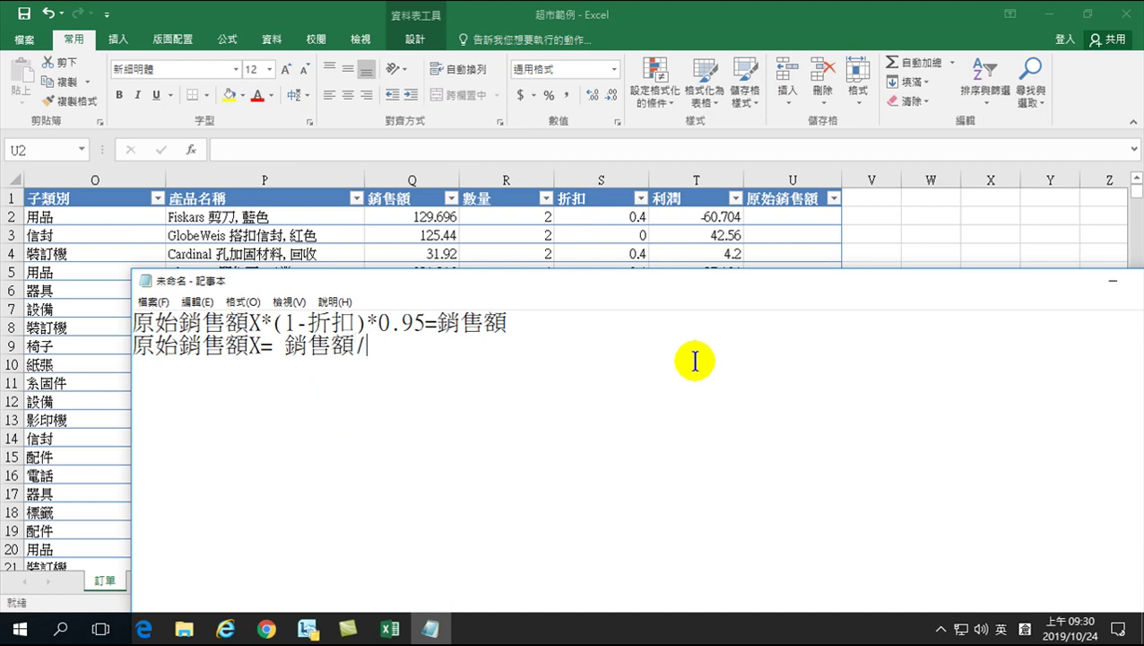
pyautogui.write('(1-')
pyautogui.press('shift')
pyautogui.write('手')
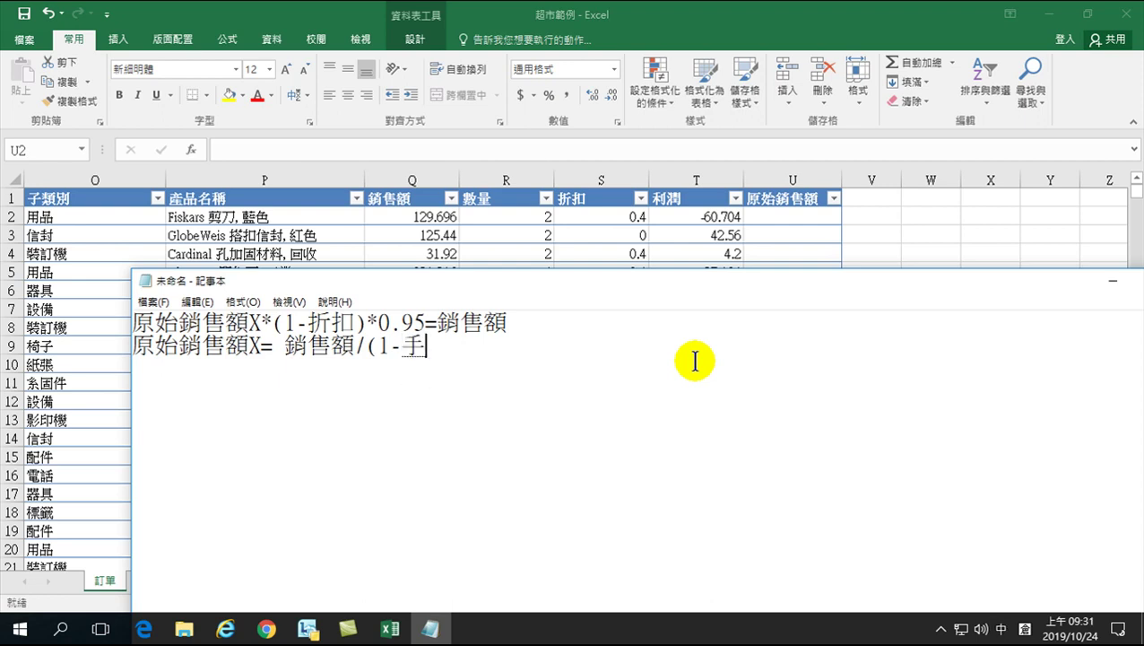
pyautogui.write('hml')
pyautogui.press('space')
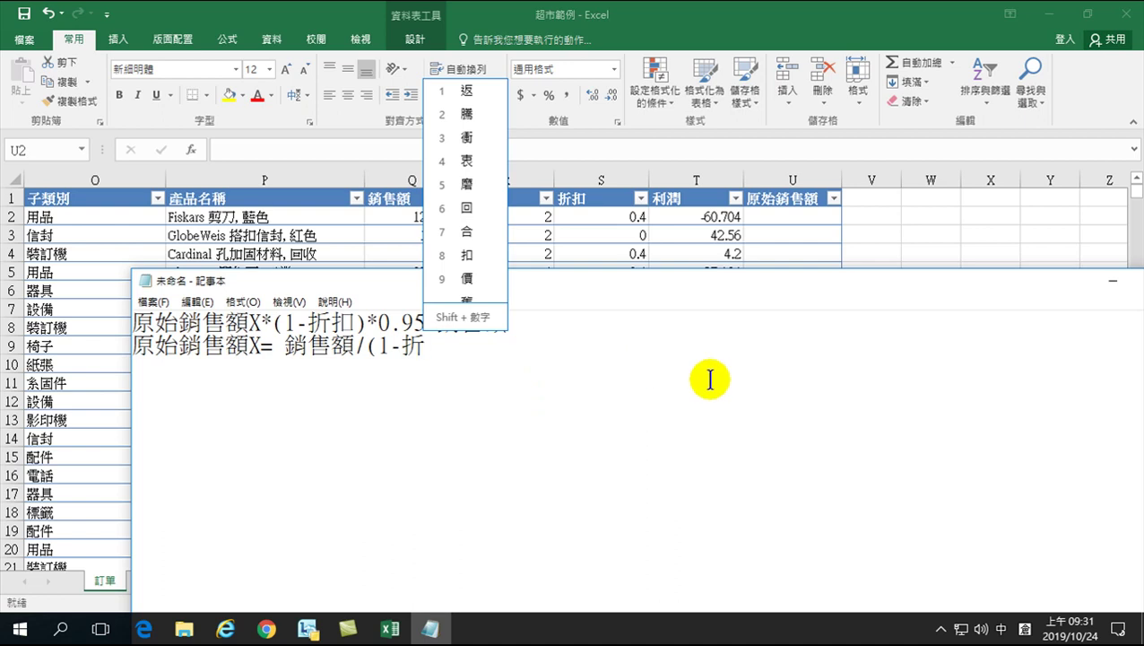
pyautogui.write('qr')
pyautogui.press('space')
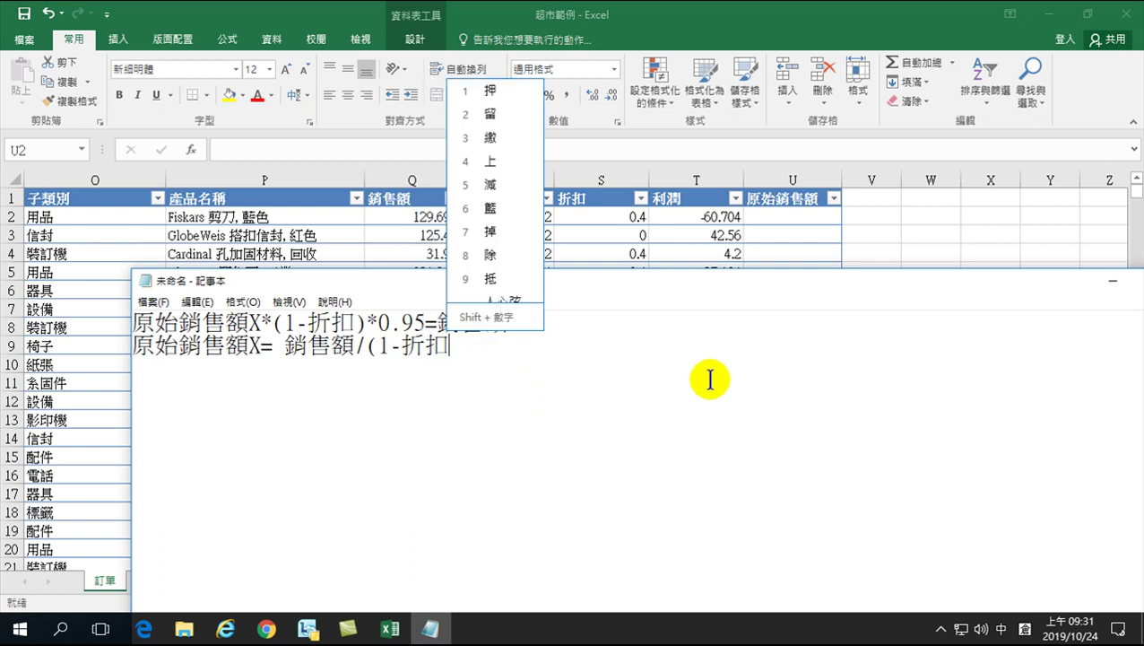
pyautogui.write(')/')
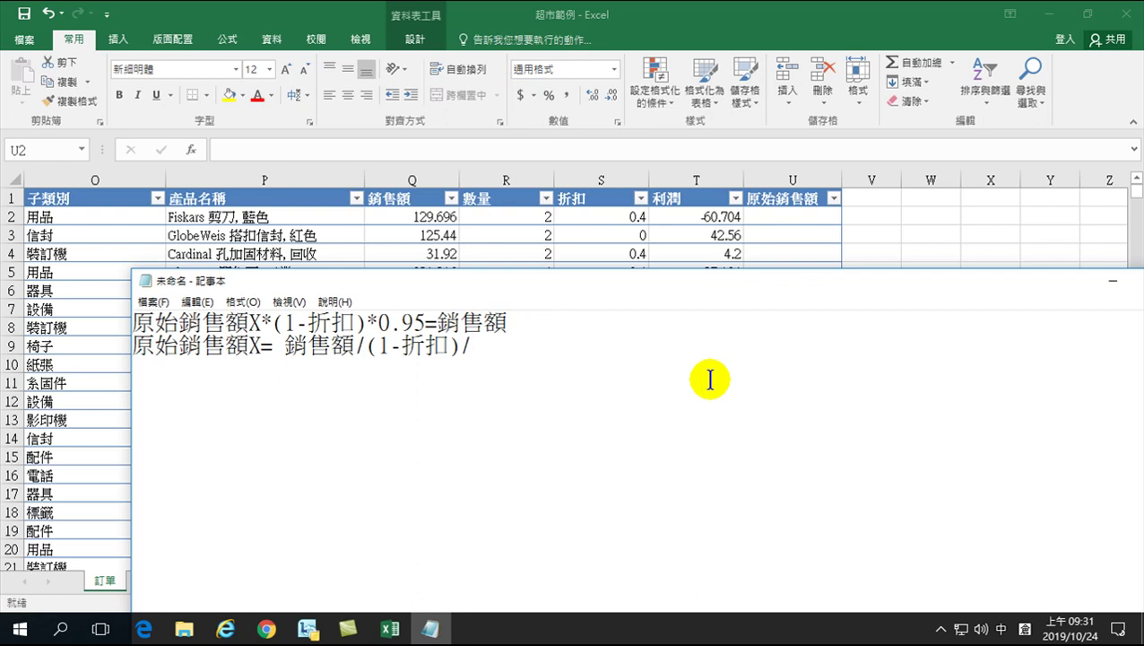
pyautogui.write('0.95')
pyautogui.press('Return')
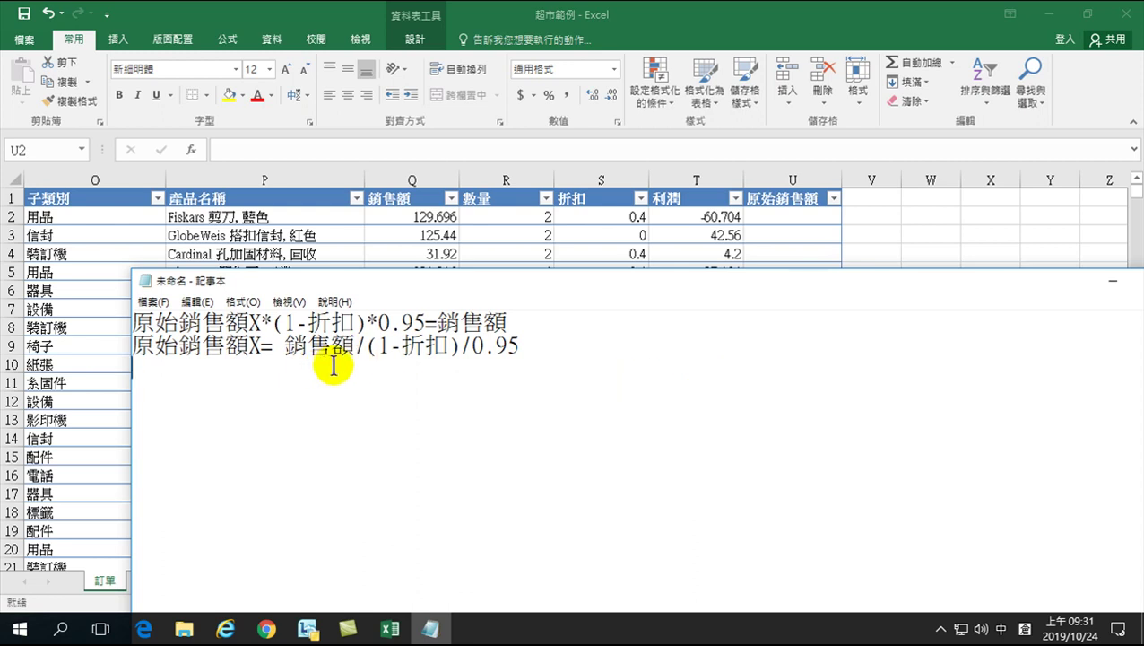
# Move the Notepad window off the upper table rows and start a formula in cell U2 of 原始銷售額.
pyautogui.moveTo(441, 281); pyautogui.dragTo(557, 345)
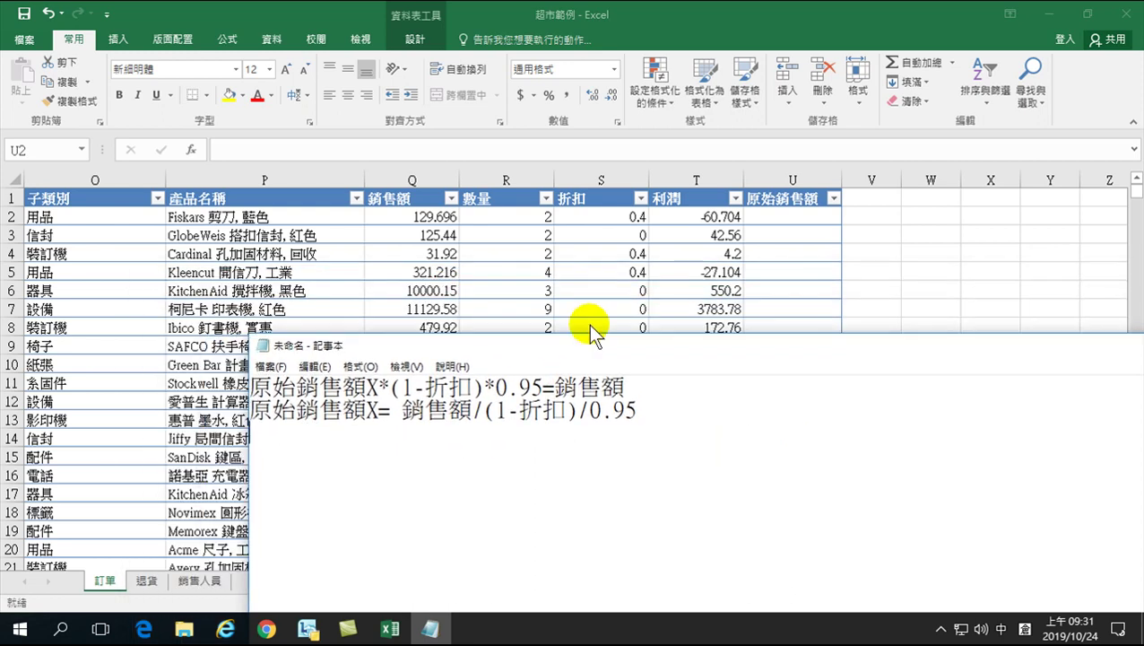
pyautogui.click(770, 215)
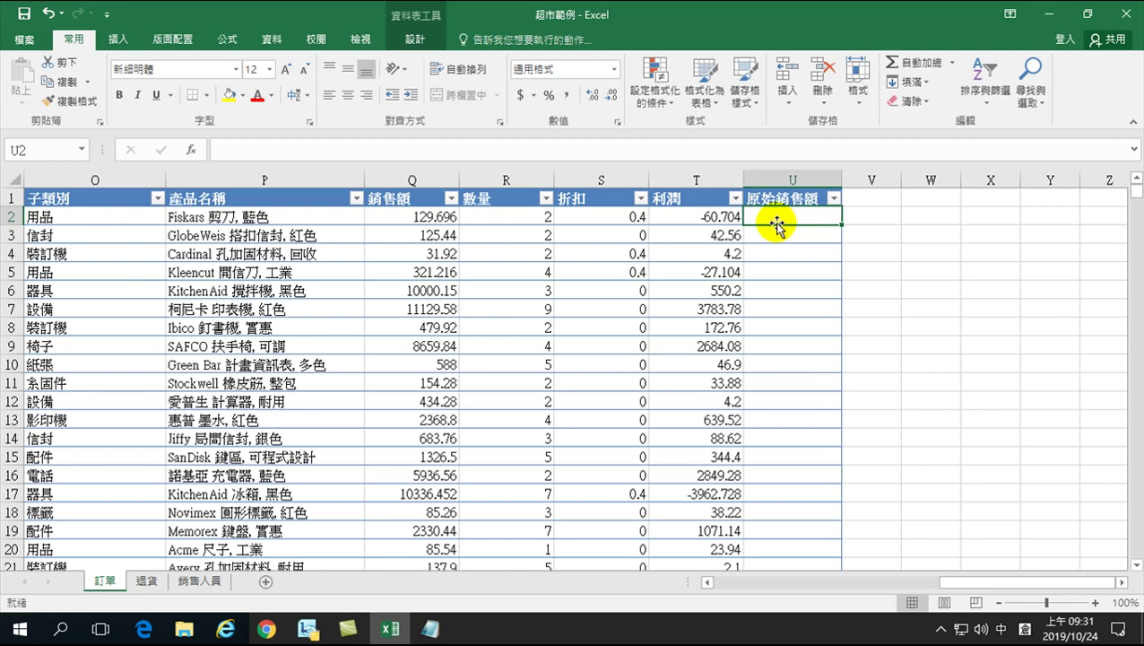
pyautogui.write('=')
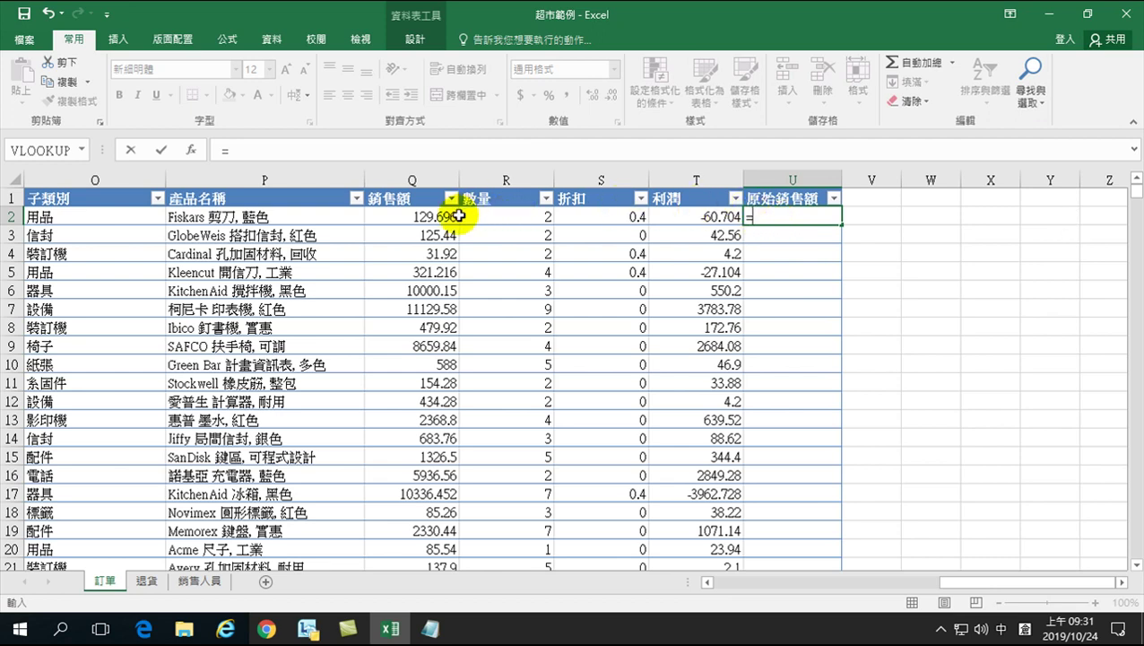
# Try referencing the whole 銷售額 column and then only its row 2 cell, and clear the reference after the equals sign.
pyautogui.click(405, 192)
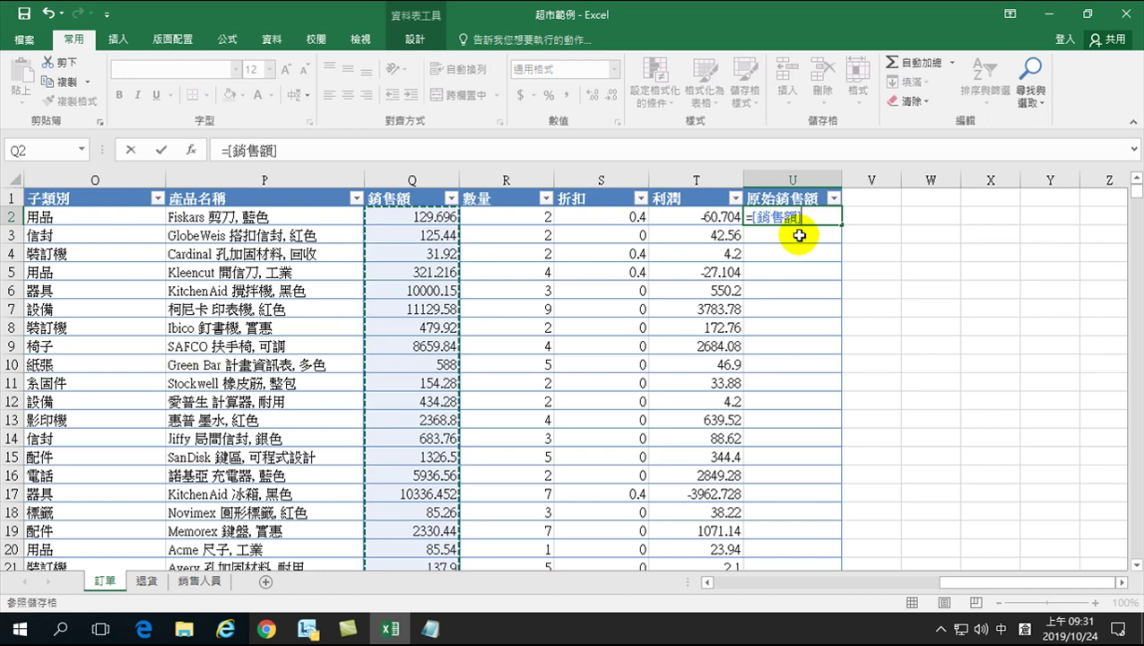
pyautogui.click(421, 218)
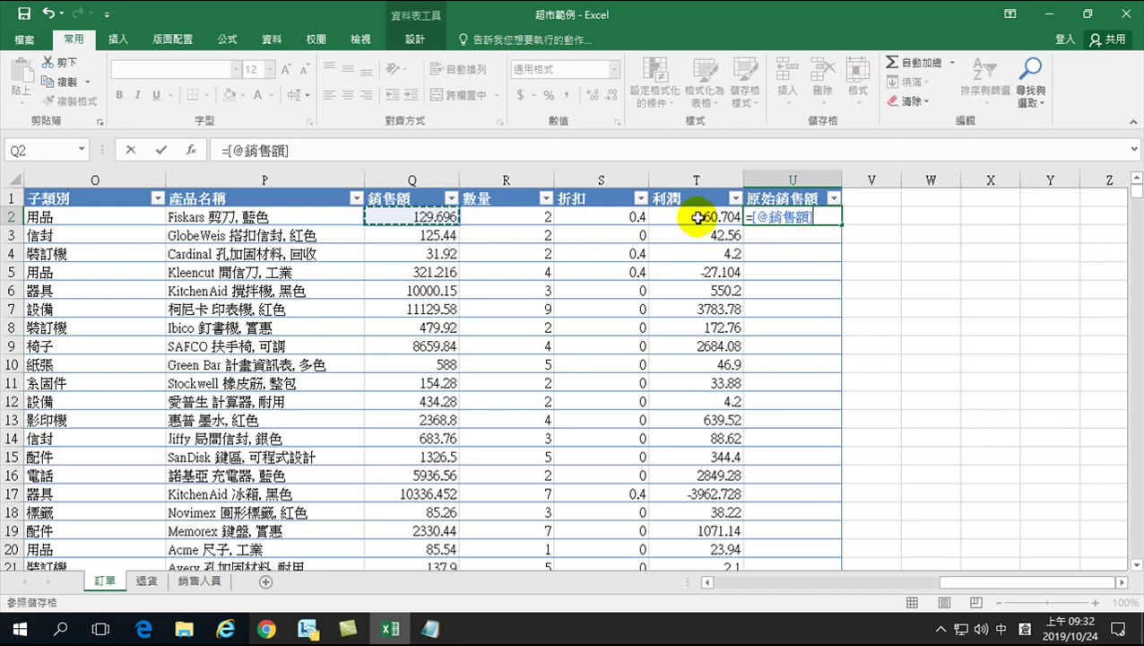
pyautogui.press('BackSpace')
pyautogui.press('BackSpace')
pyautogui.press('BackSpace')
pyautogui.press('BackSpace')
pyautogui.press('BackSpace')
pyautogui.press('BackSpace')
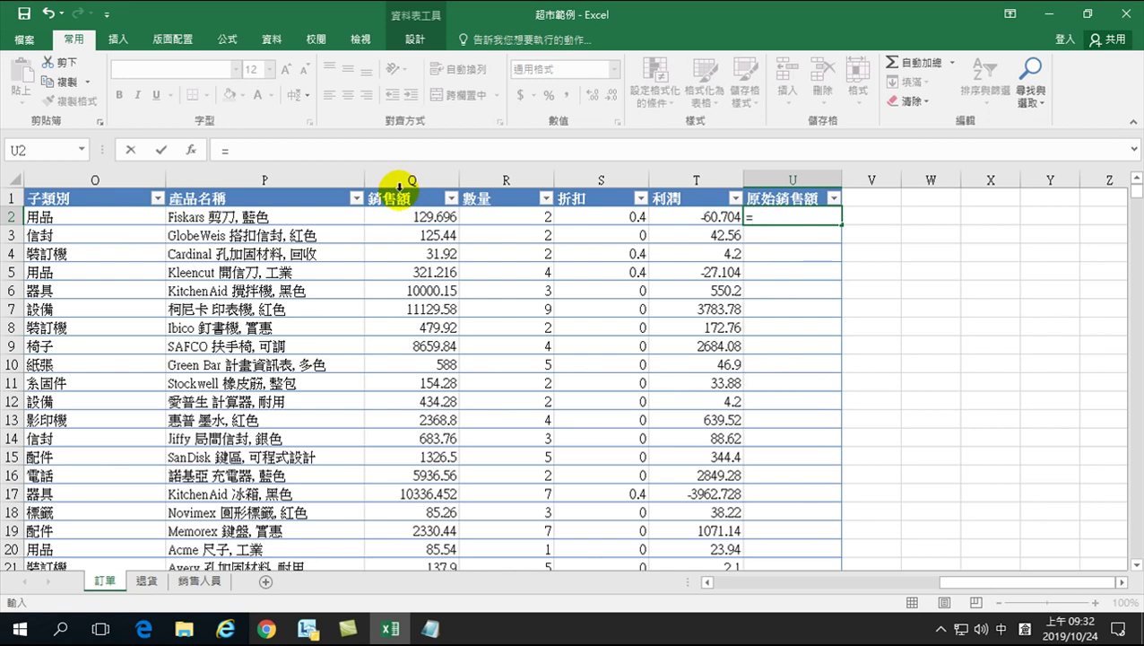
# Complete the U2 formula as =[銷售額]/(1-[折扣])/0.95 and enter it for the whole 原始銷售額 column.
pyautogui.click(399, 191)
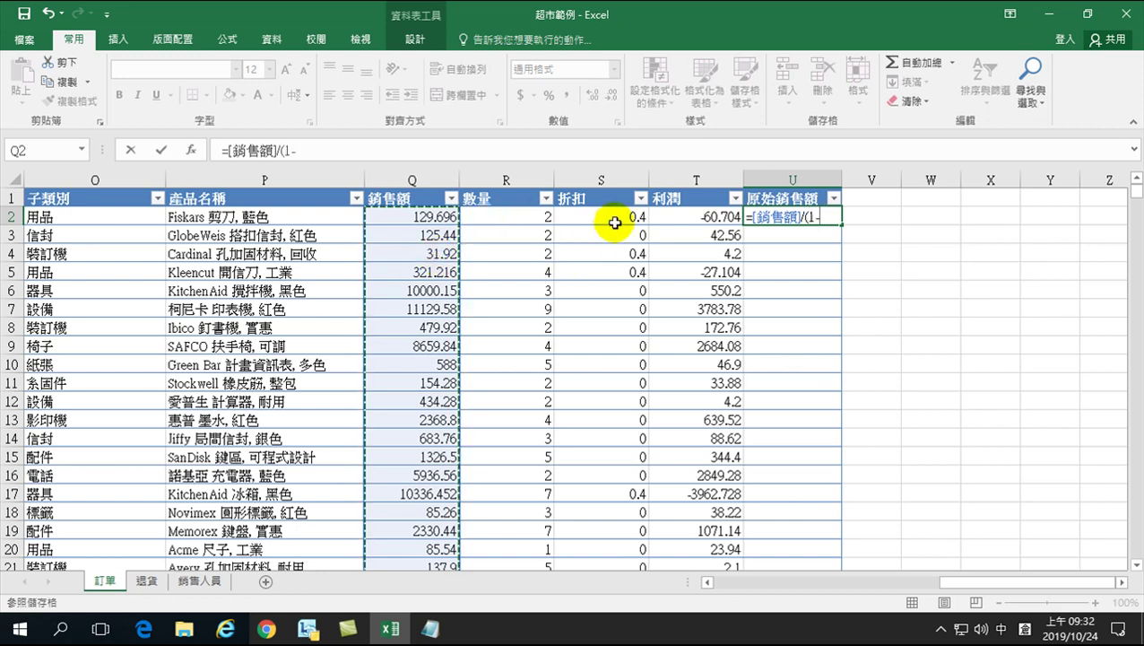
pyautogui.click(575, 188)
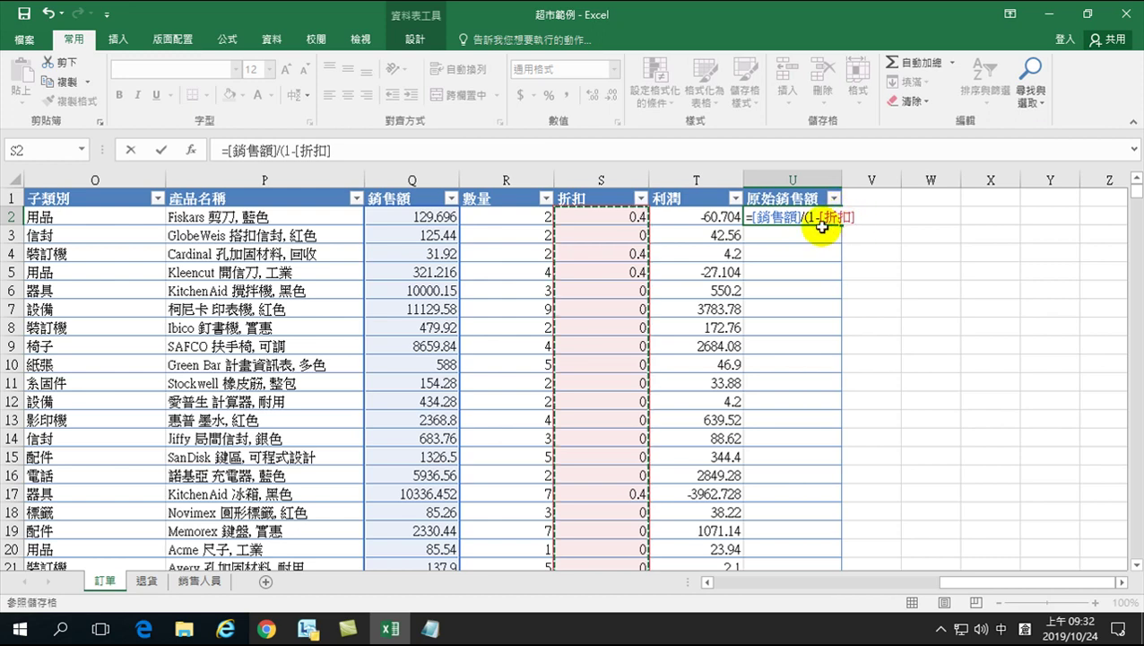
pyautogui.write(')/0.95')
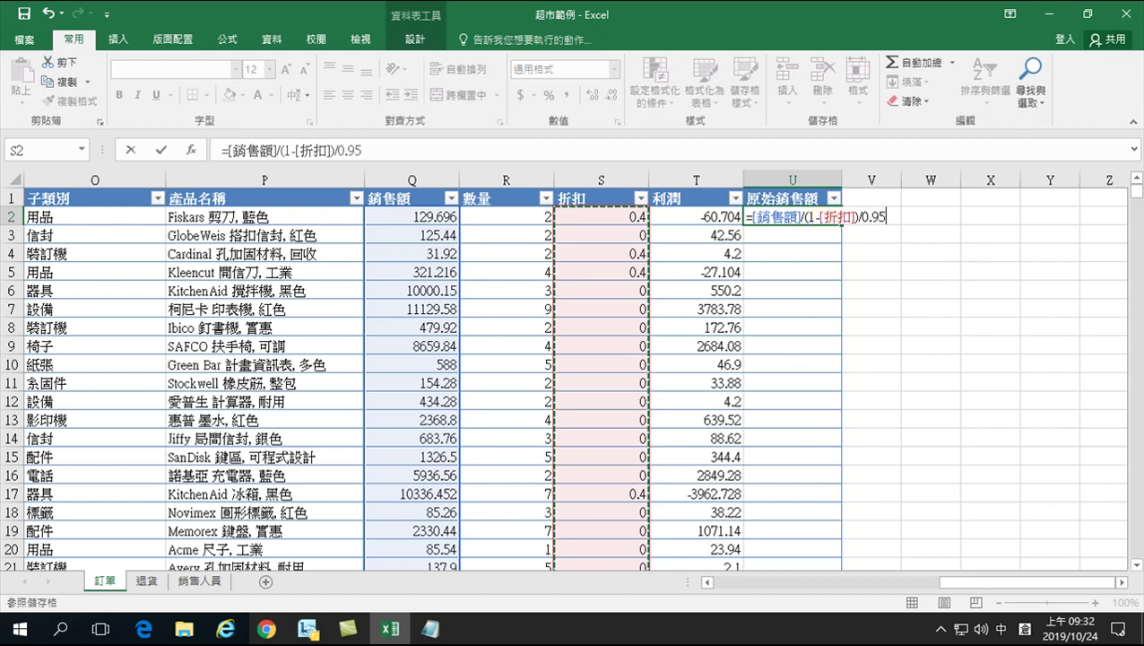
pyautogui.hotkey('ctrl', 'Return')
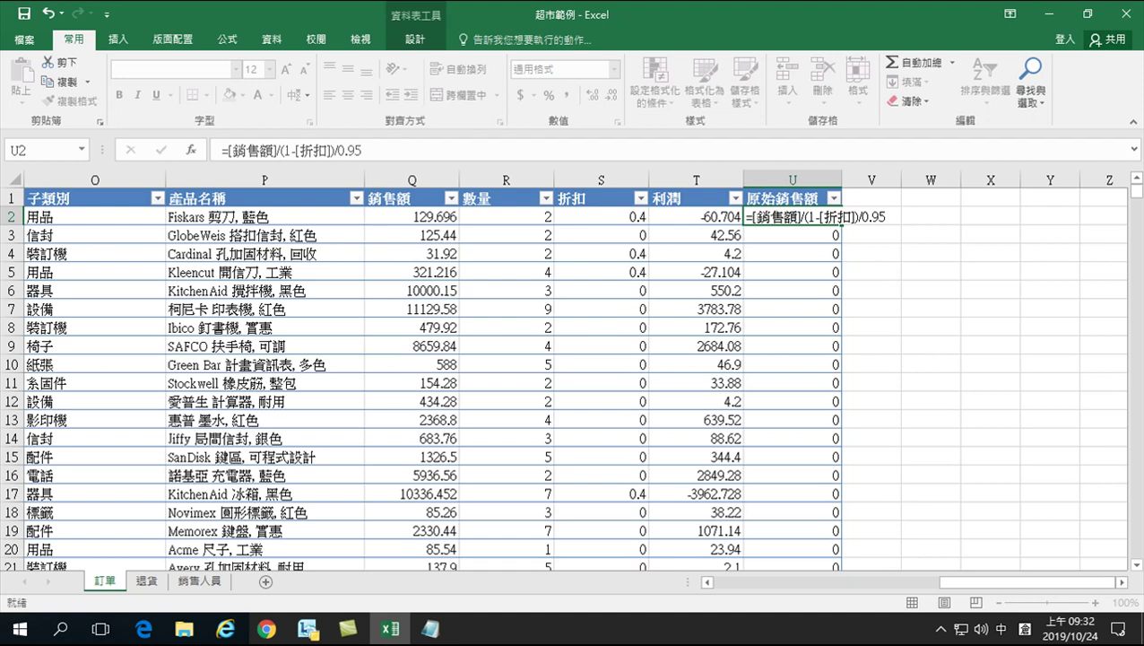
pyautogui.press('Return')
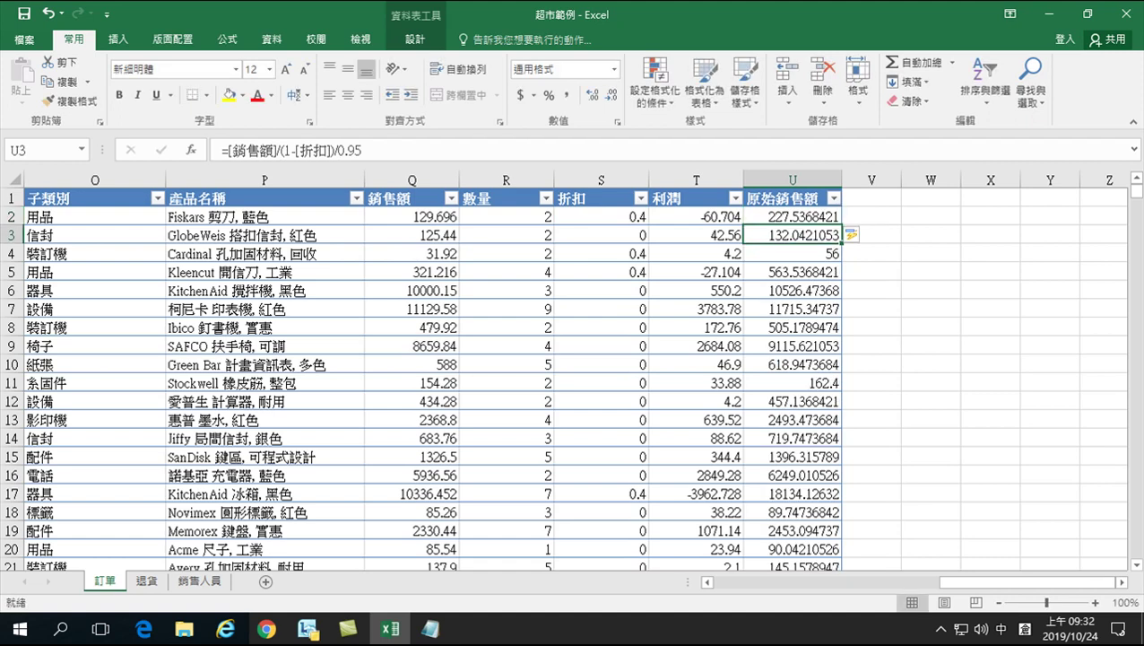
# Filter the 子類別 column of the 訂單 table to show only 桌子.
pyautogui.click(806, 217)
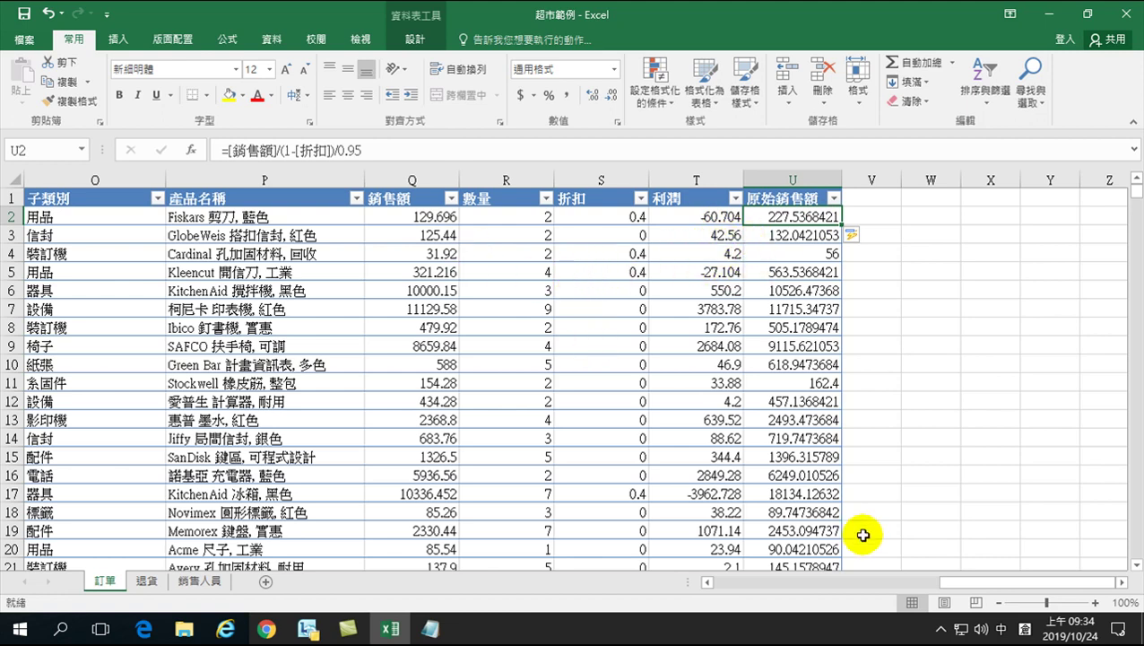
pyautogui.moveTo(956, 582); pyautogui.dragTo(717, 574)
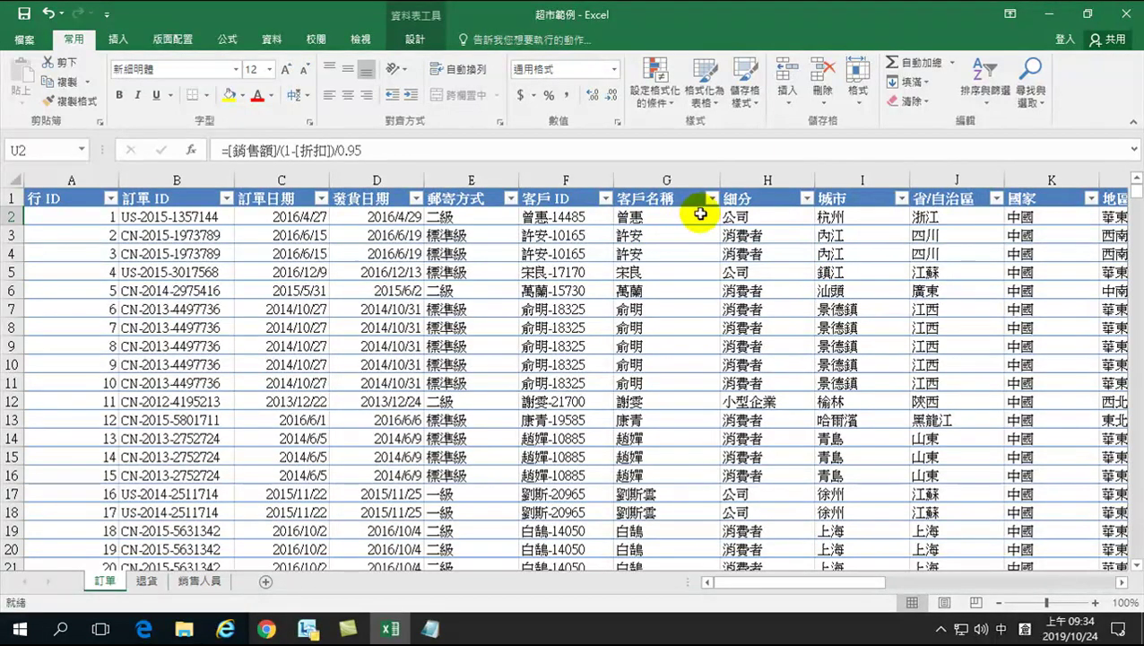
pyautogui.moveTo(784, 583); pyautogui.dragTo(906, 583)
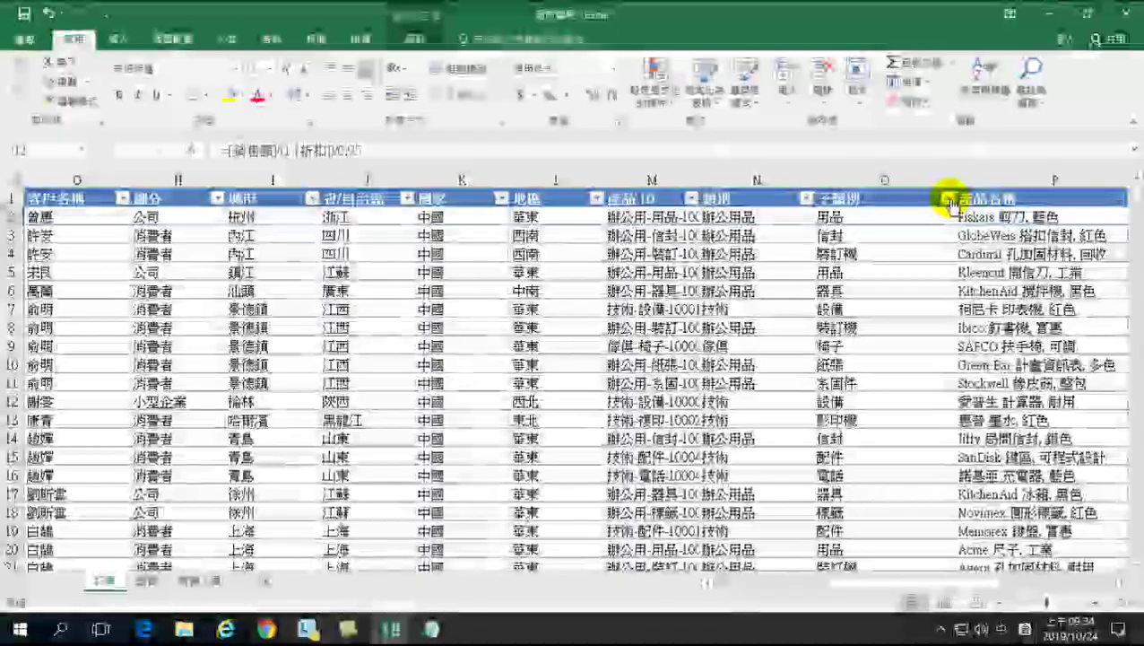
pyautogui.click(949, 199)
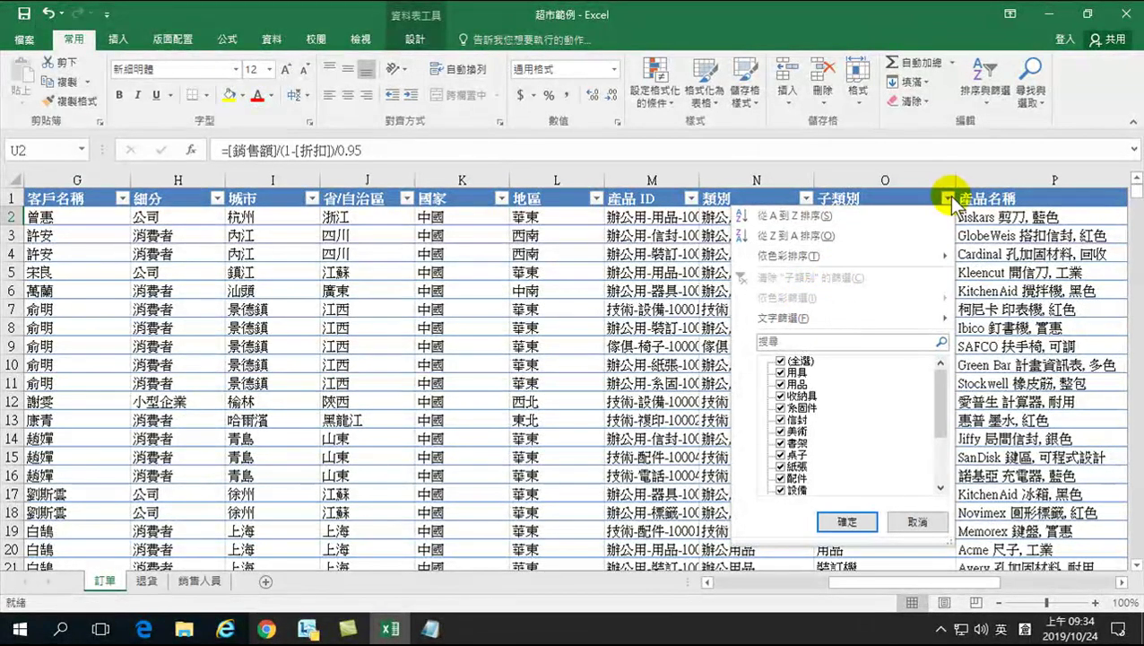
pyautogui.click(949, 198)
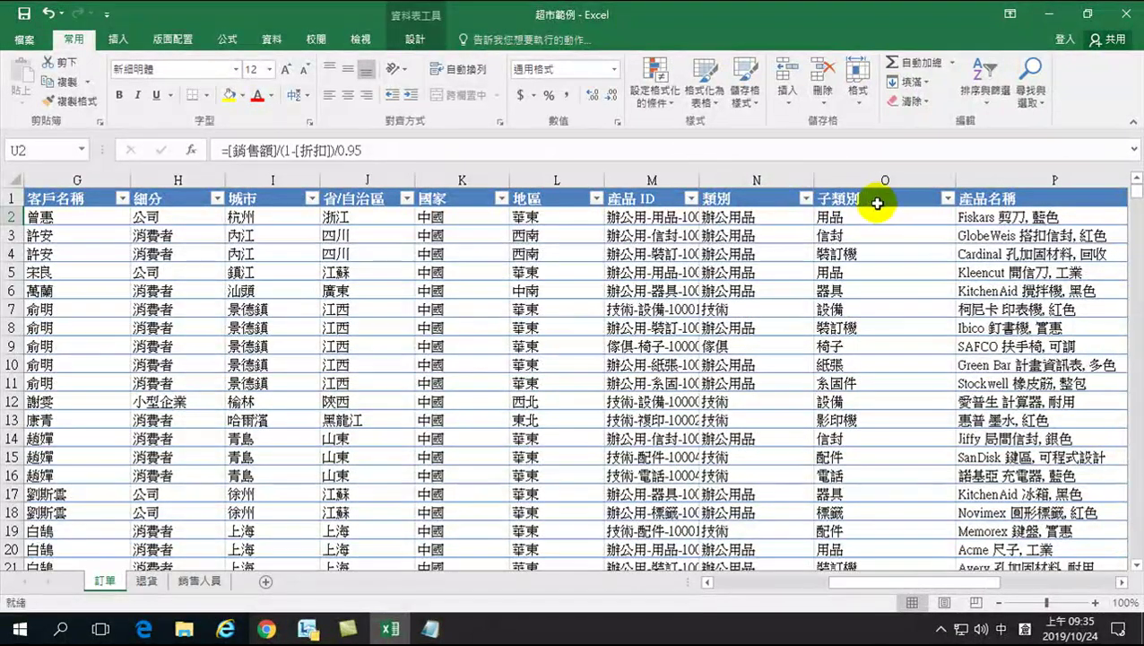
pyautogui.click(947, 199)
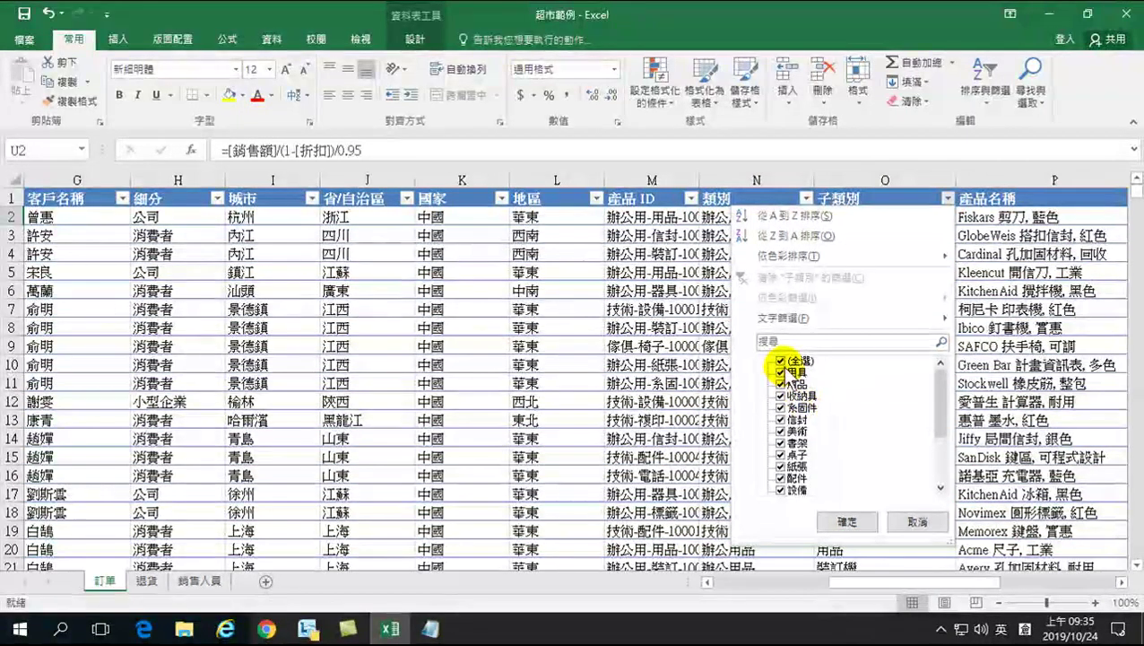
pyautogui.click(781, 362)
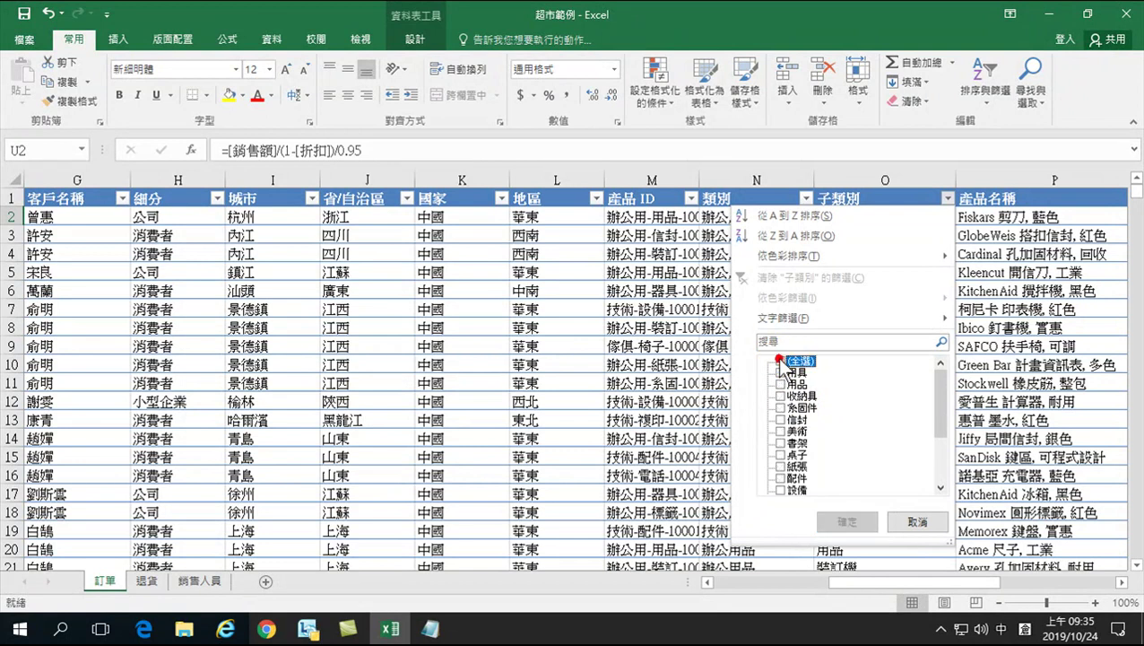
pyautogui.click(782, 455)
pyautogui.click(847, 522)
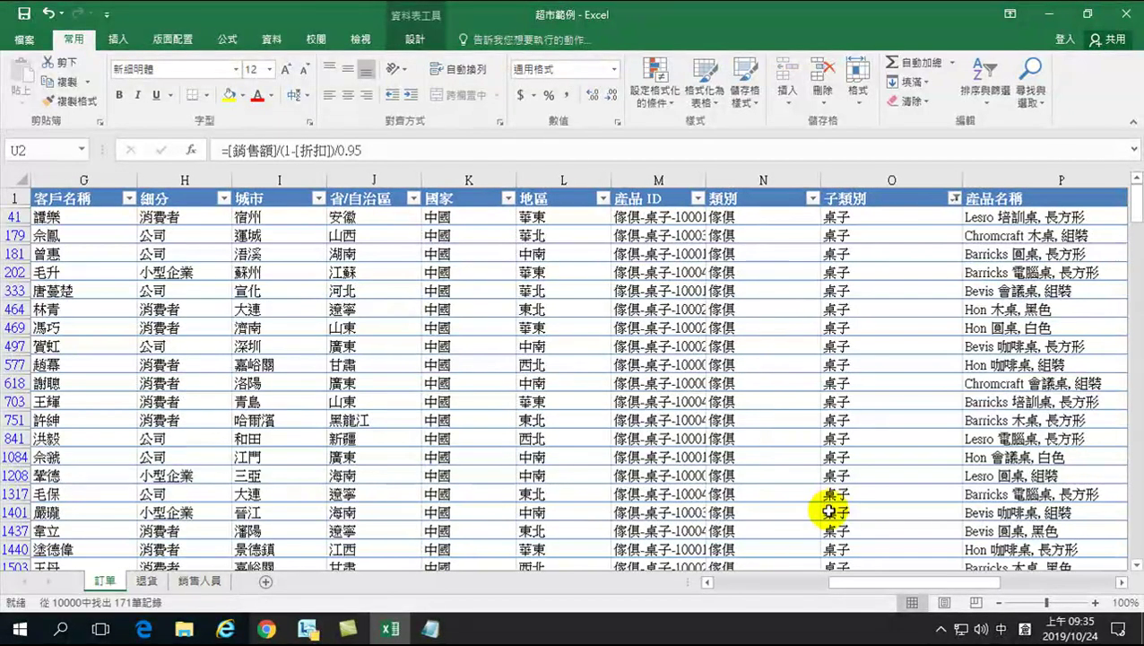
# Apply the green-yellow-red color scale to the data cells of the 利潤 column.
pyautogui.moveTo(861, 579); pyautogui.dragTo(973, 564)
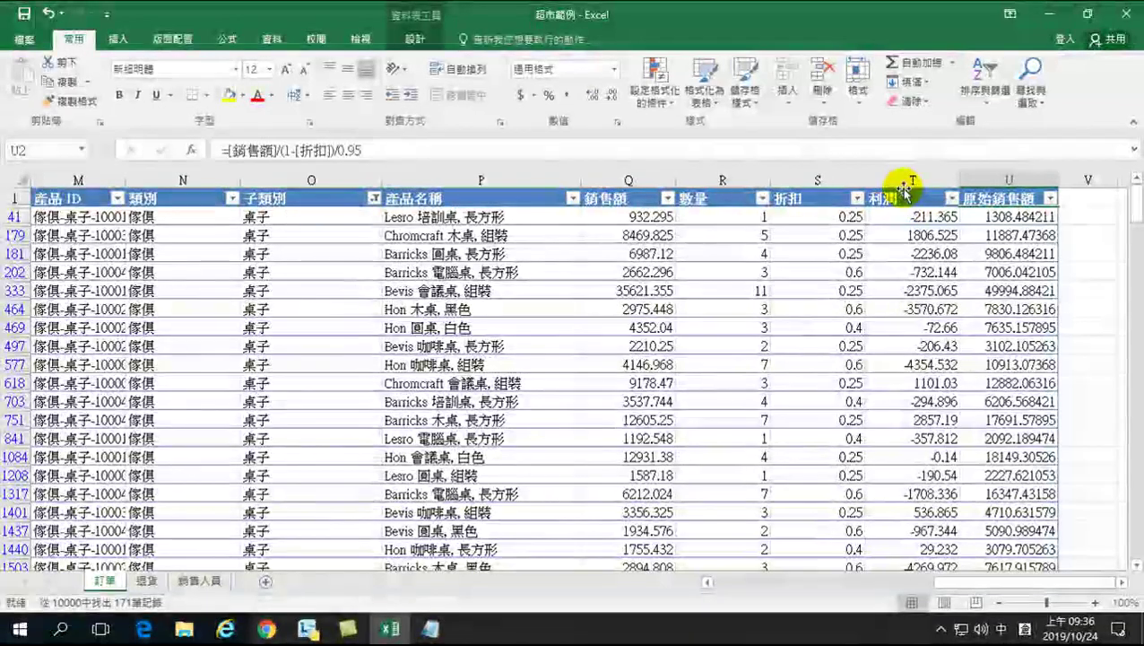
pyautogui.click(904, 180)
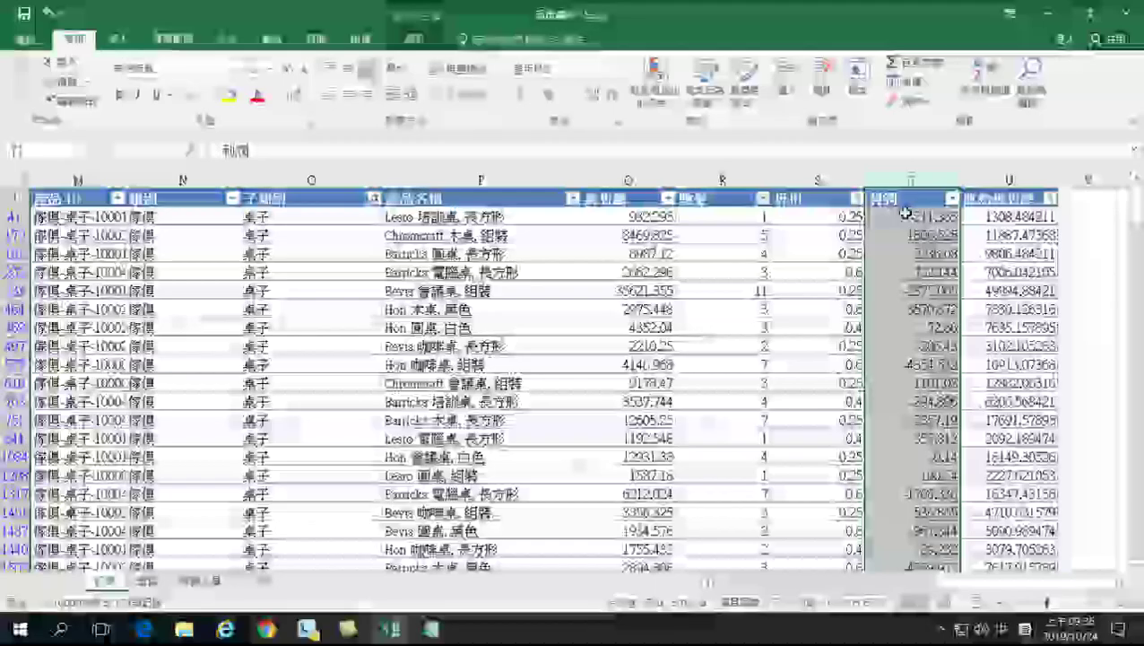
pyautogui.click(897, 213)
pyautogui.click(898, 186)
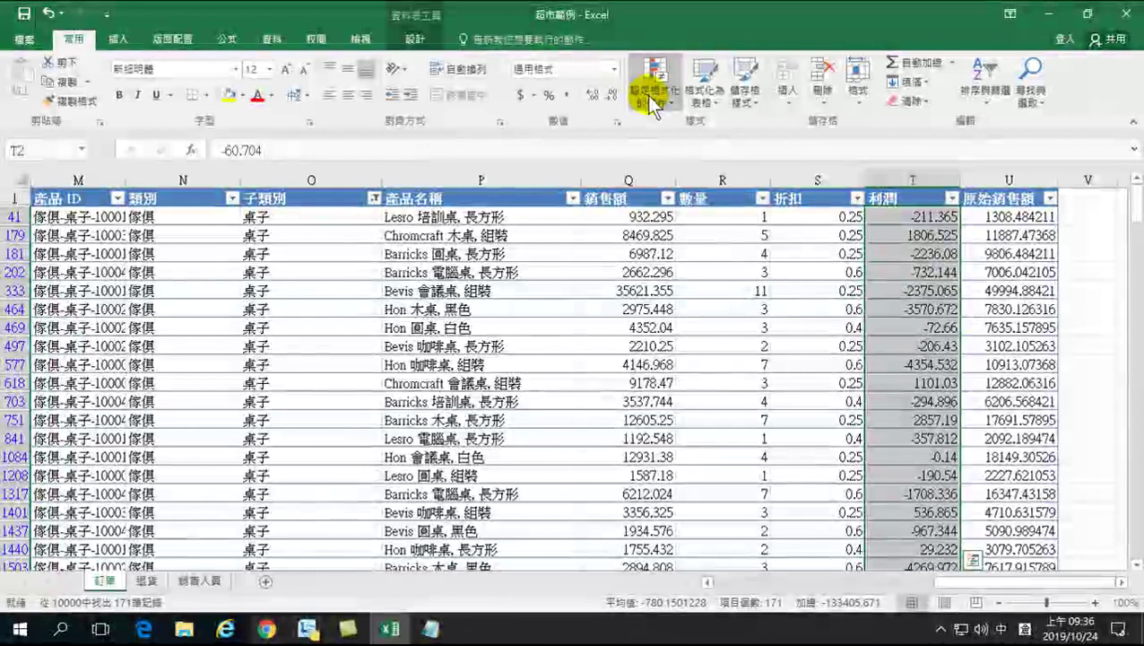
pyautogui.click(652, 103)
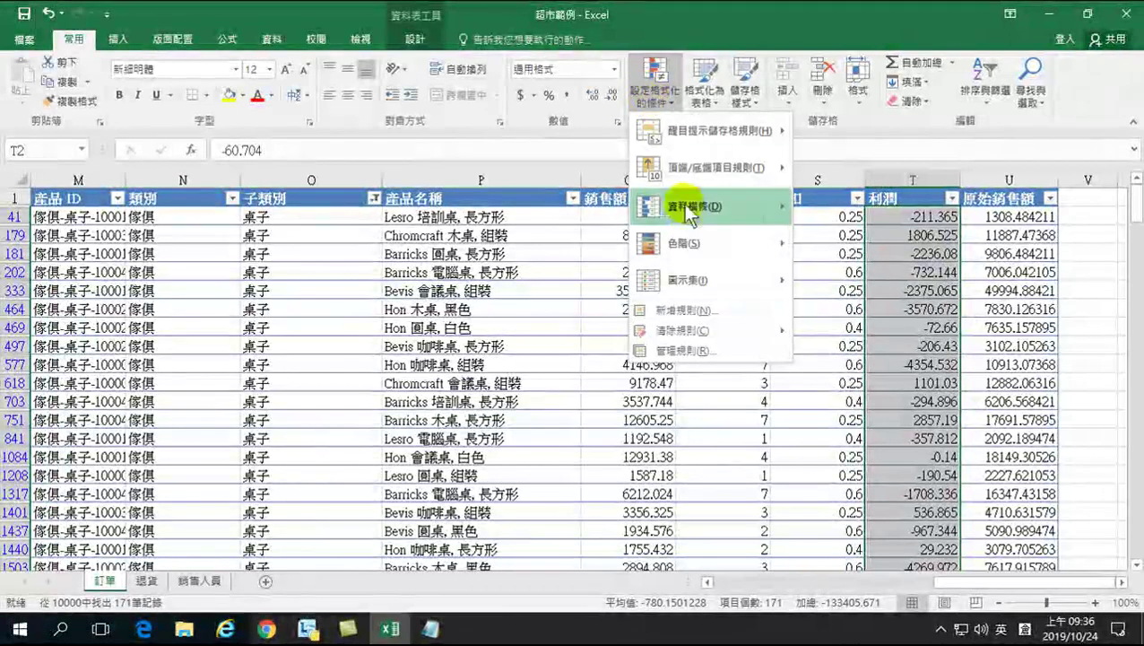
pyautogui.moveTo(679, 239)
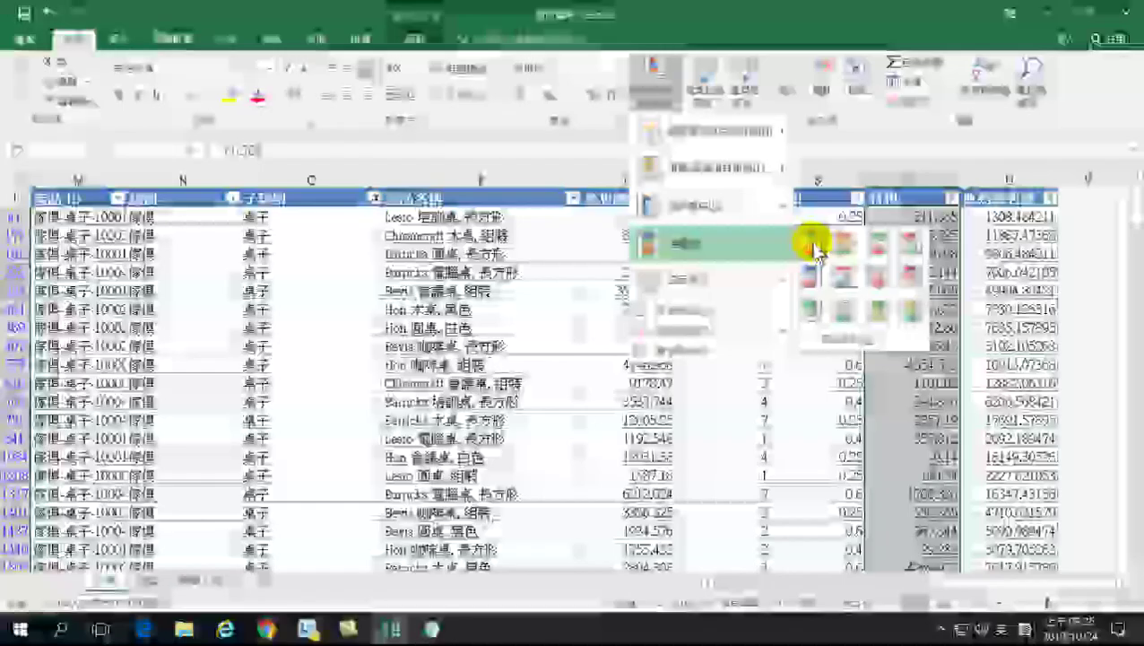
pyautogui.click(810, 241)
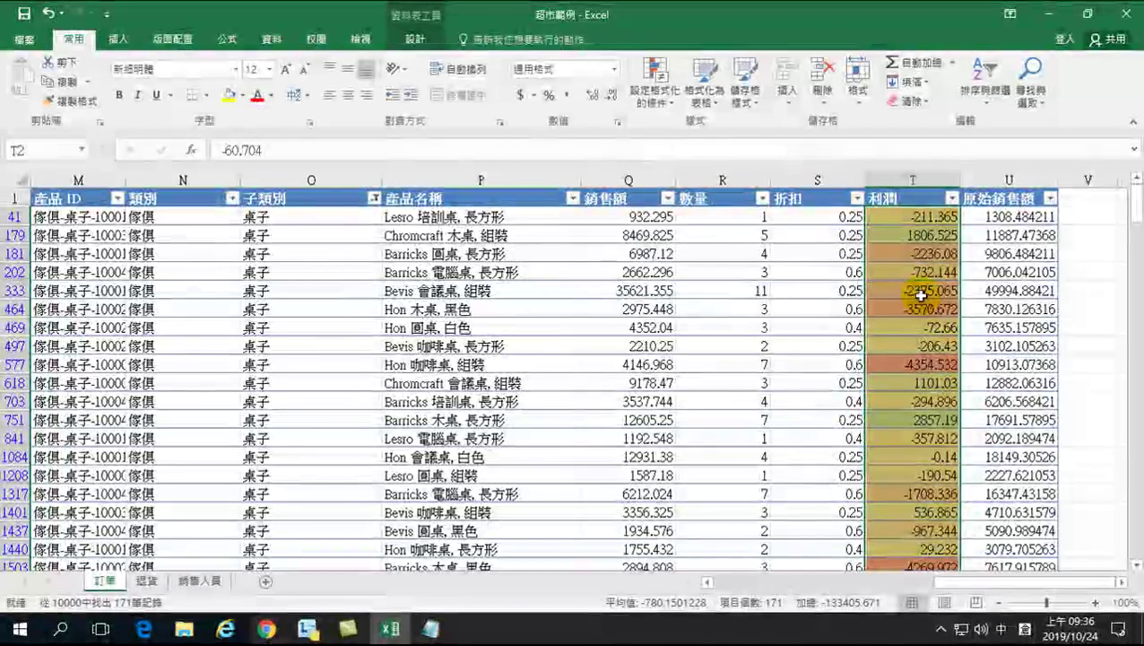
# Undo the color scale on the 利潤 column and deselect the column.
pyautogui.click(908, 289)
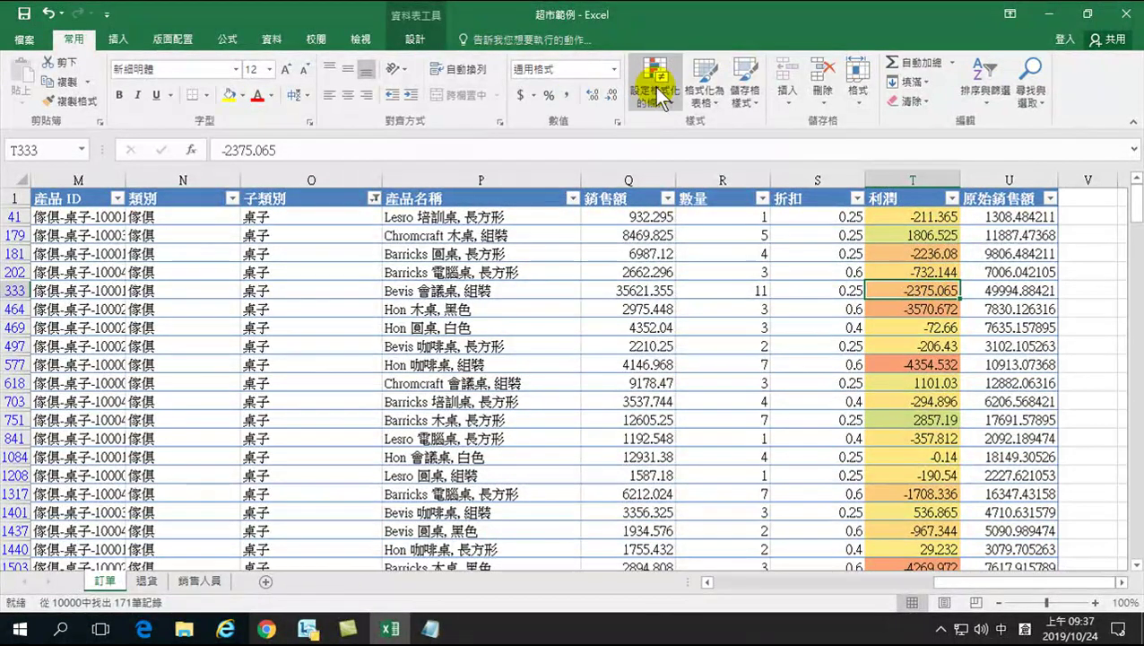
pyautogui.click(50, 16)
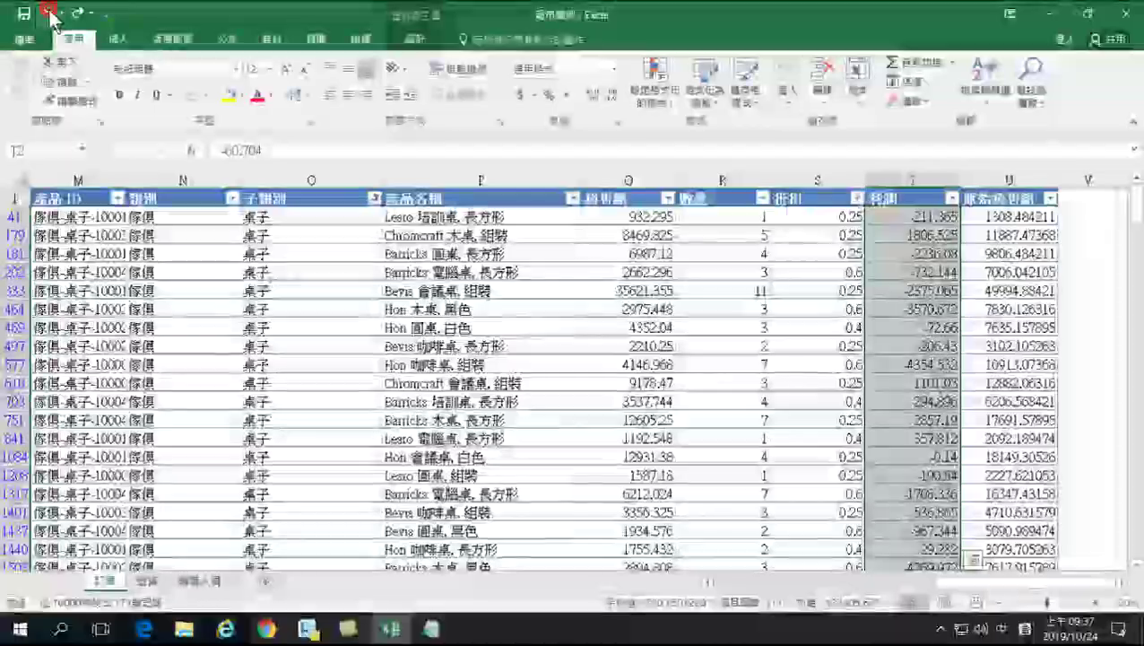
pyautogui.click(896, 271)
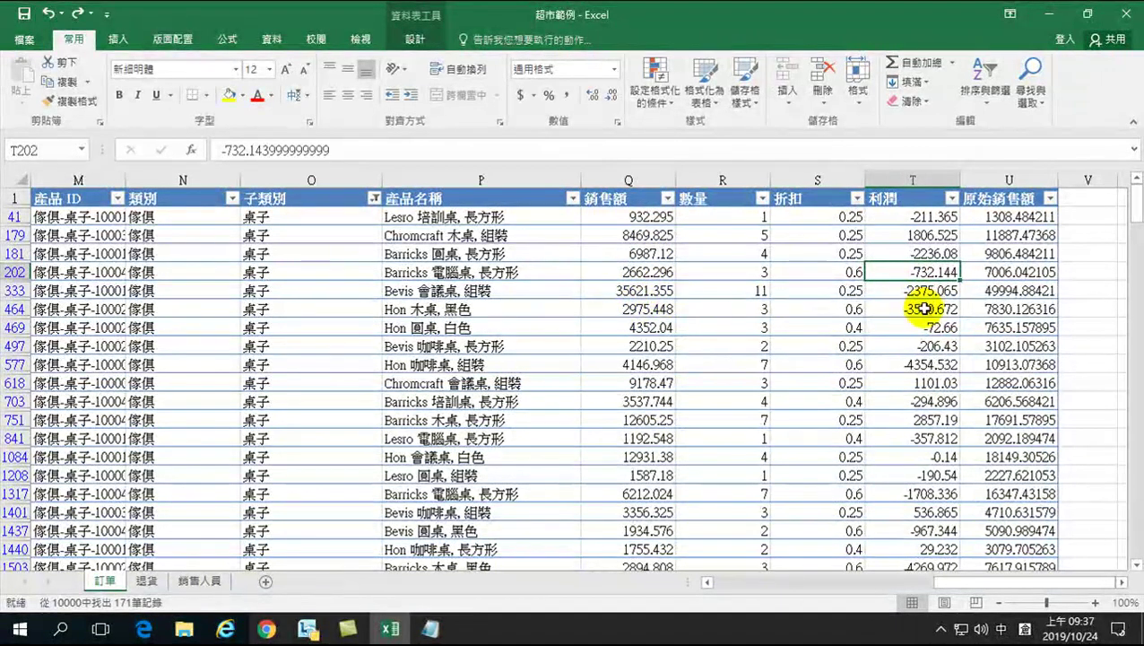
# Filter the 子類別 column of the 訂單 table to show only 用具 and select a block of 利潤 values.
pyautogui.click(373, 198)
pyautogui.click(207, 371)
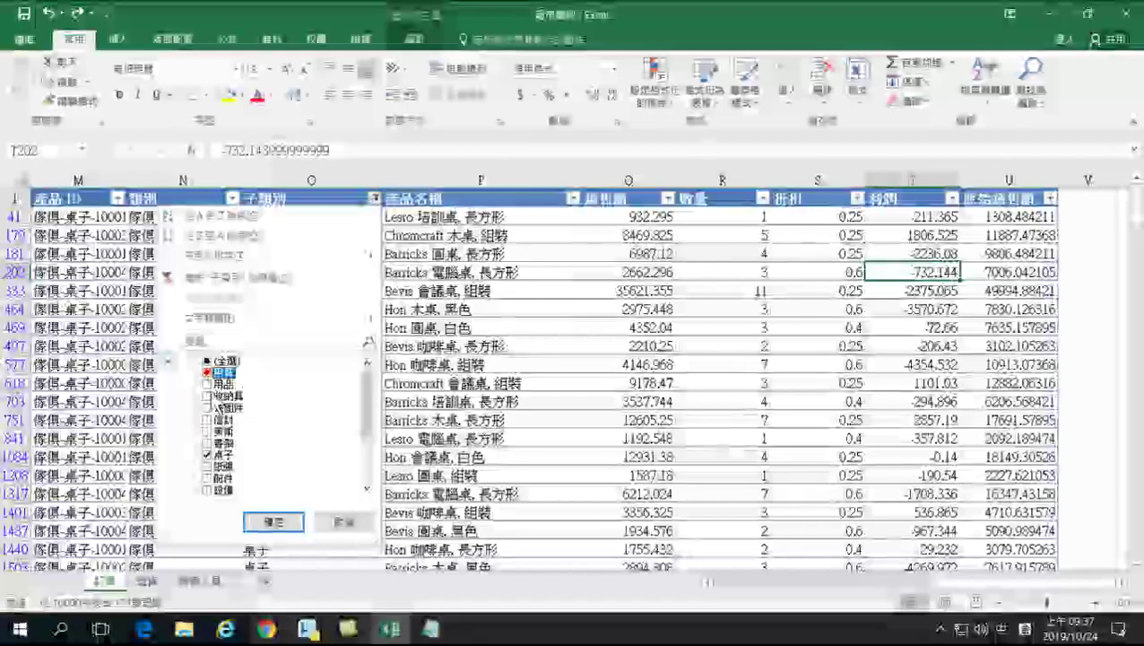
pyautogui.click(208, 456)
pyautogui.click(272, 522)
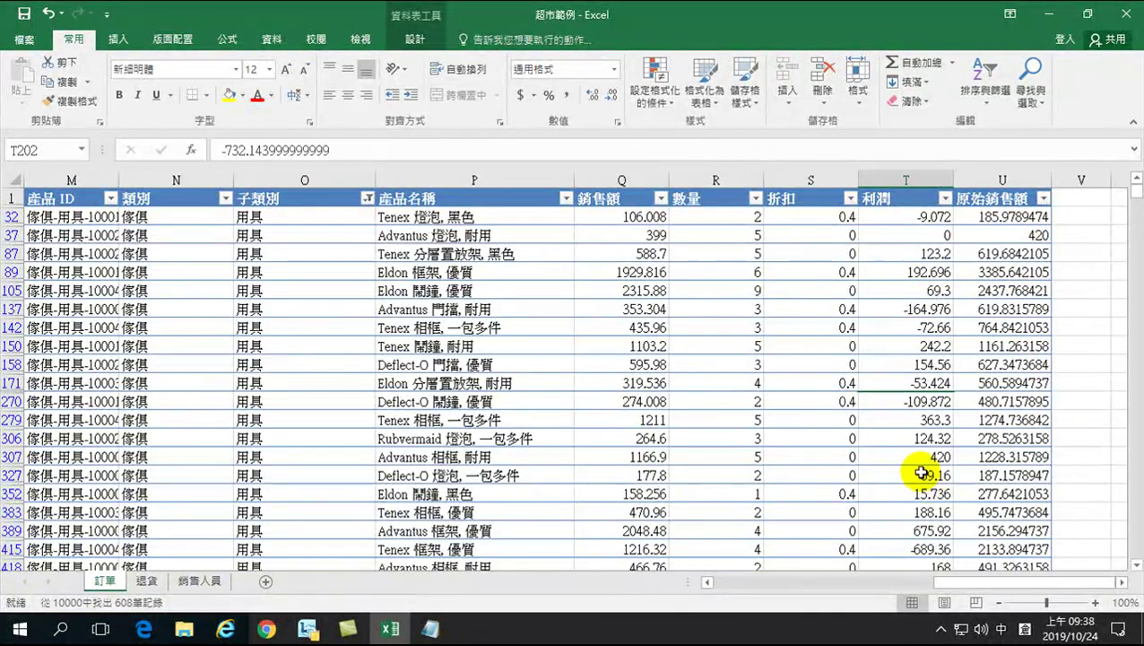
pyautogui.moveTo(924, 419); pyautogui.dragTo(932, 530)
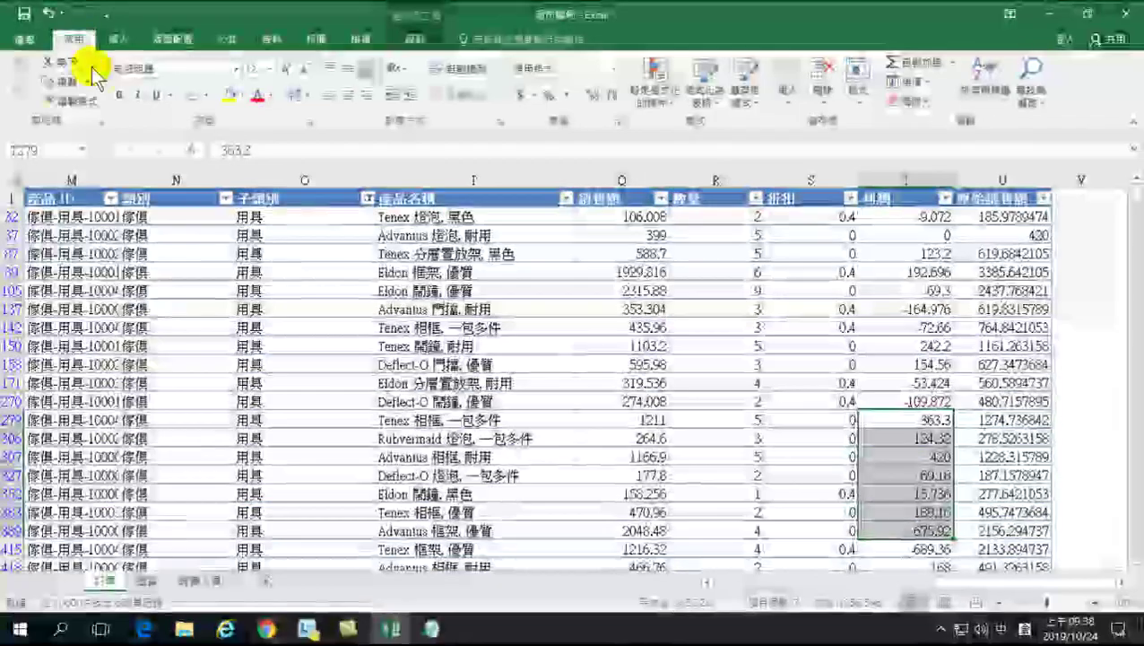
# Undo the 用具 and 桌子 filters on the 子類別 column and clear the 利潤 selection.
pyautogui.click(49, 14)
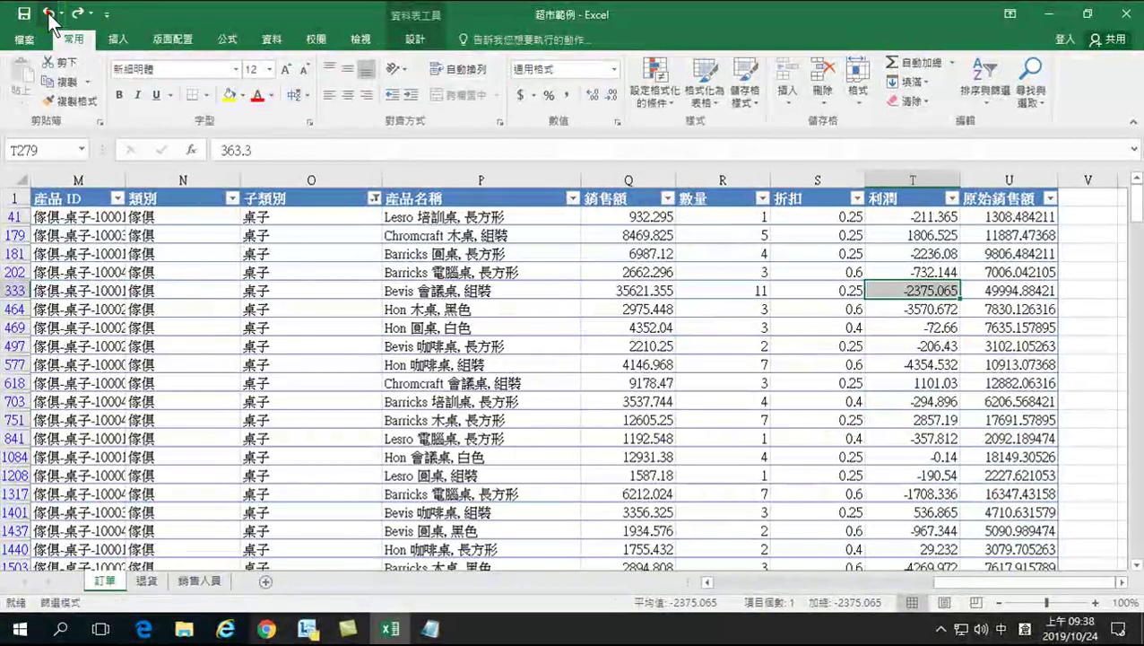
pyautogui.click(48, 14)
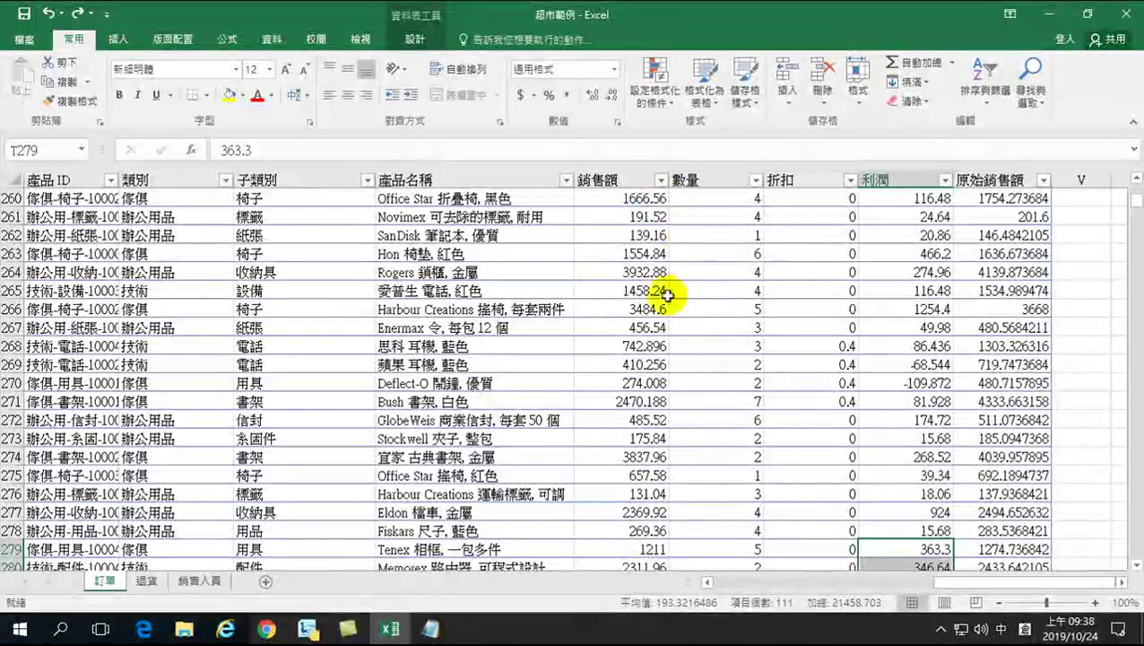
pyautogui.click(609, 330)
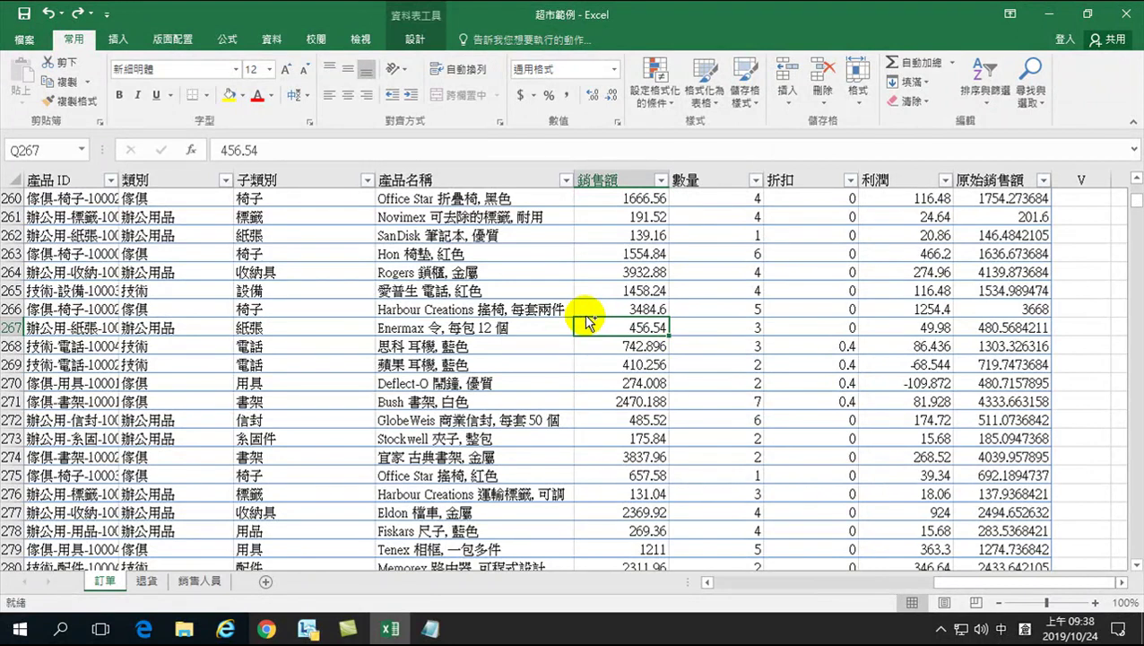
# Select all data in the 訂單 table and examine its full extent, from the last row back to the first column.
pyautogui.hotkey('ctrl', 'a')
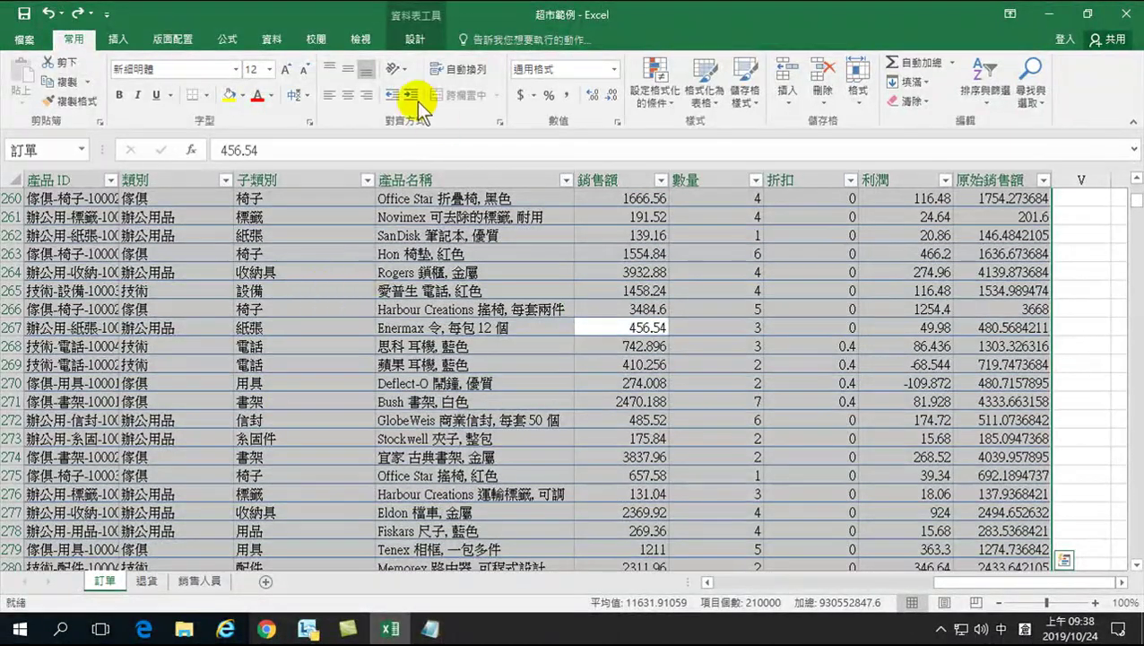
pyautogui.click(411, 41)
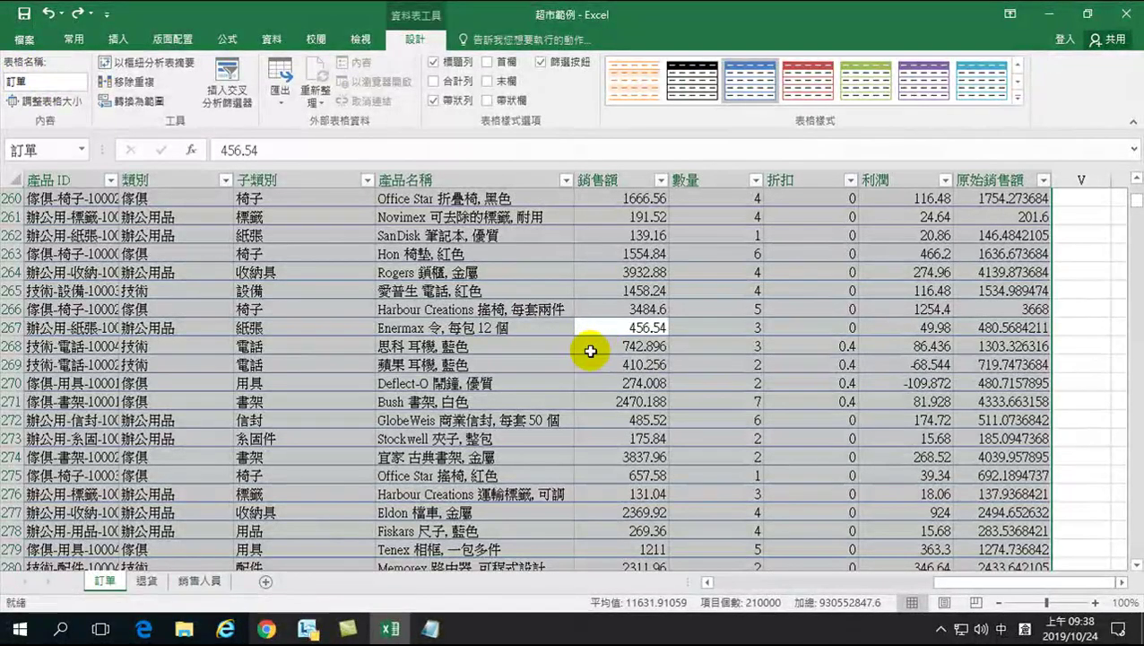
pyautogui.click(1121, 582)
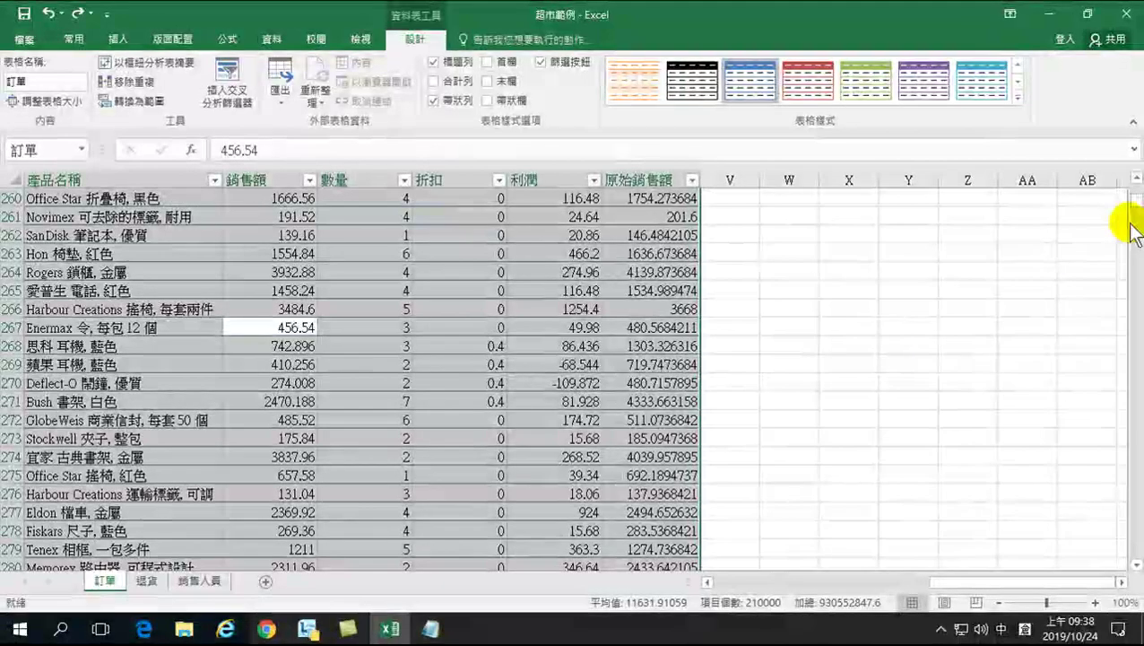
pyautogui.moveTo(1137, 205); pyautogui.dragTo(1137, 549)
pyautogui.scroll(-5, 935, 491)
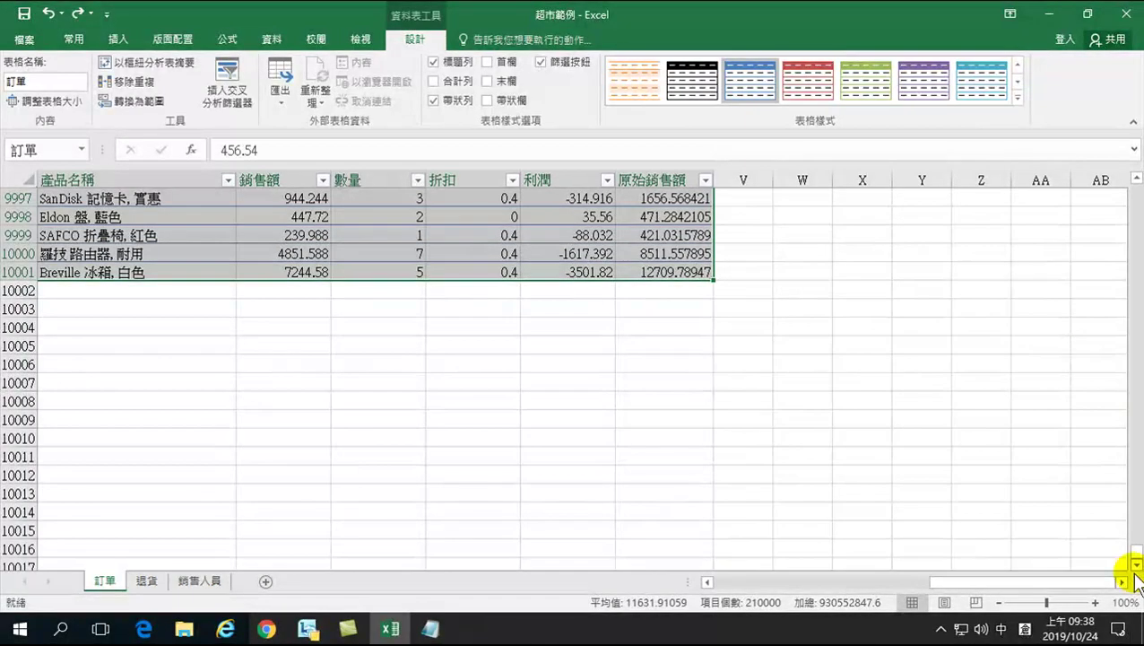
pyautogui.moveTo(1135, 558); pyautogui.dragTo(1108, 181)
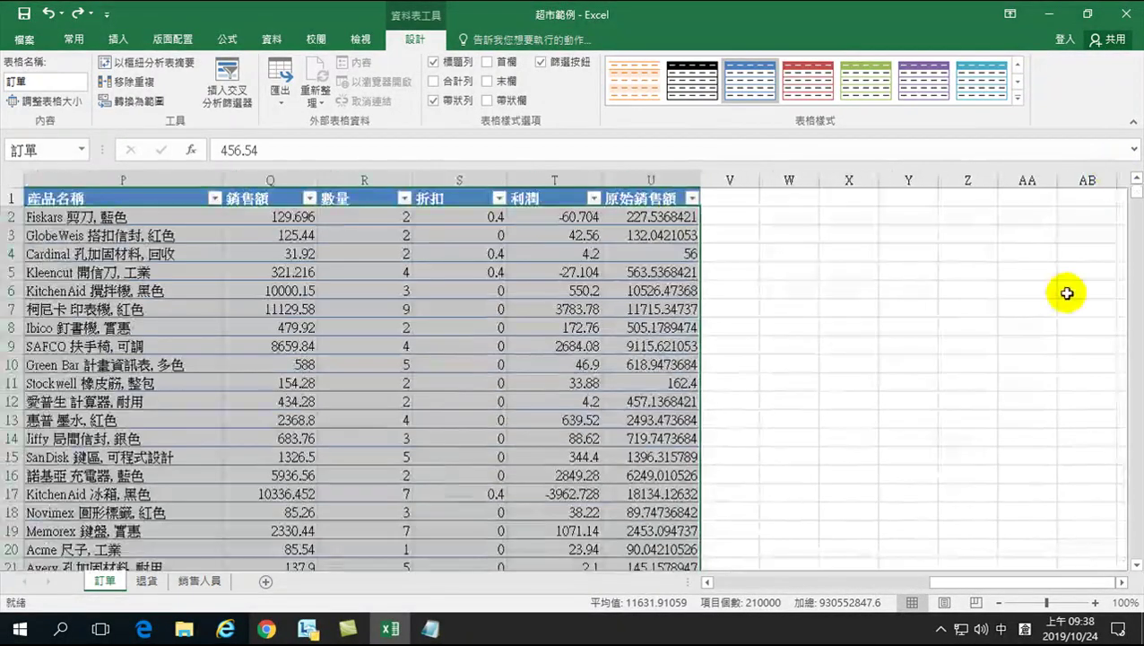
pyautogui.moveTo(1002, 581); pyautogui.dragTo(759, 583)
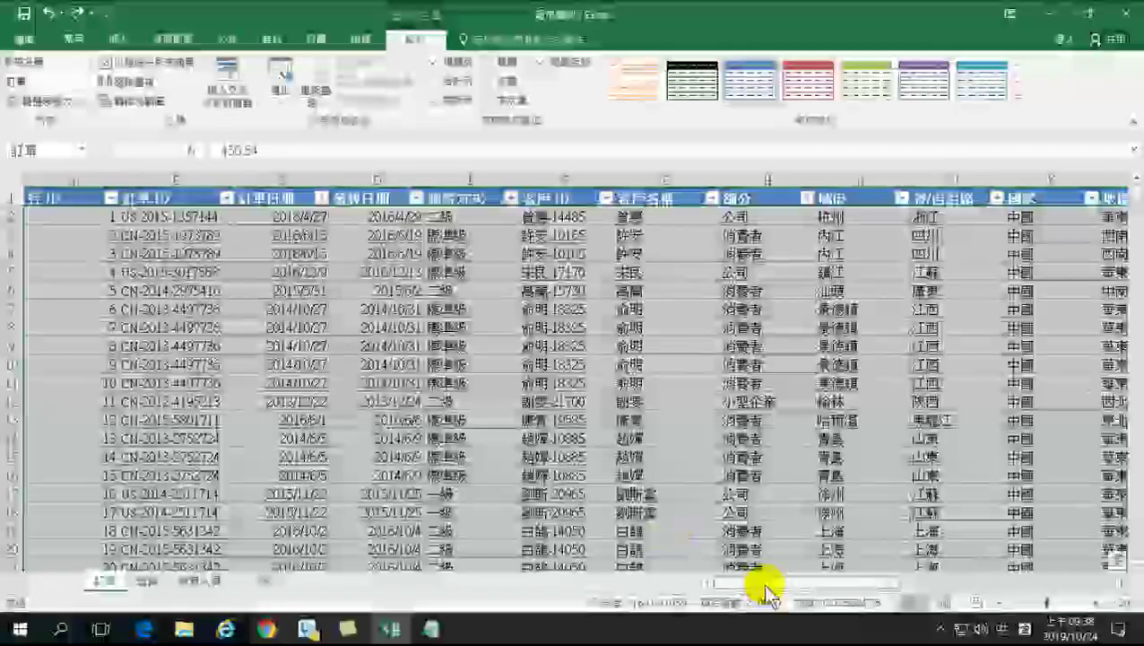
pyautogui.click(511, 404)
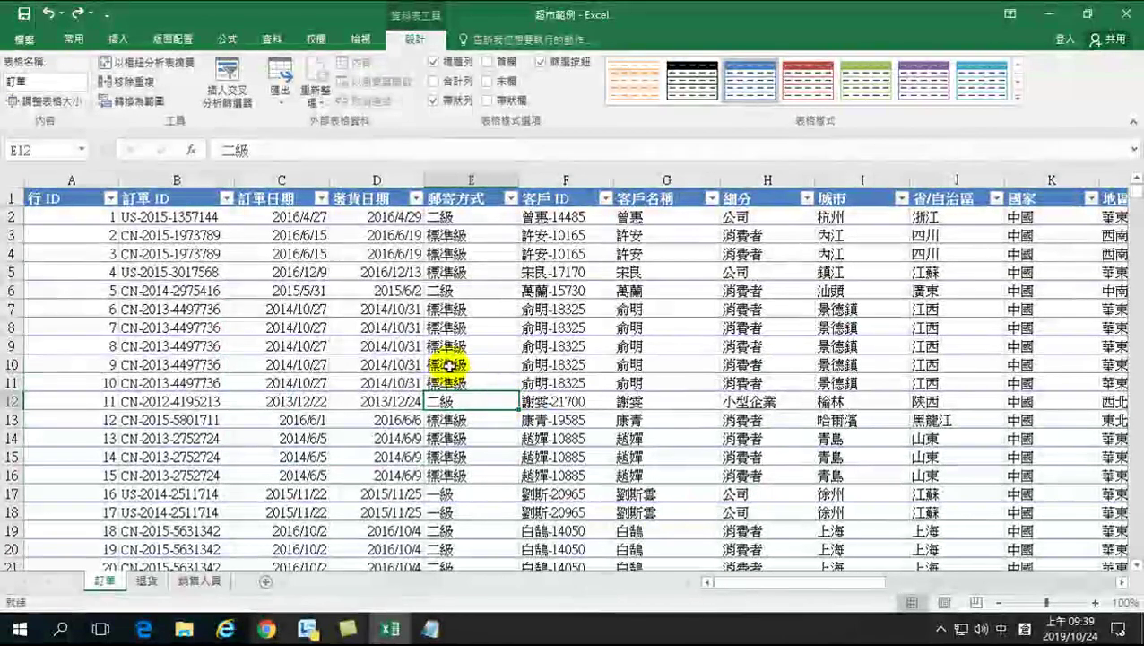
# Examine the 郵寄方式, 發貨日期, 客戶名稱 and 利潤 columns of the 訂單 table and the 原始銷售額 formula in U2.
pyautogui.click(476, 314)
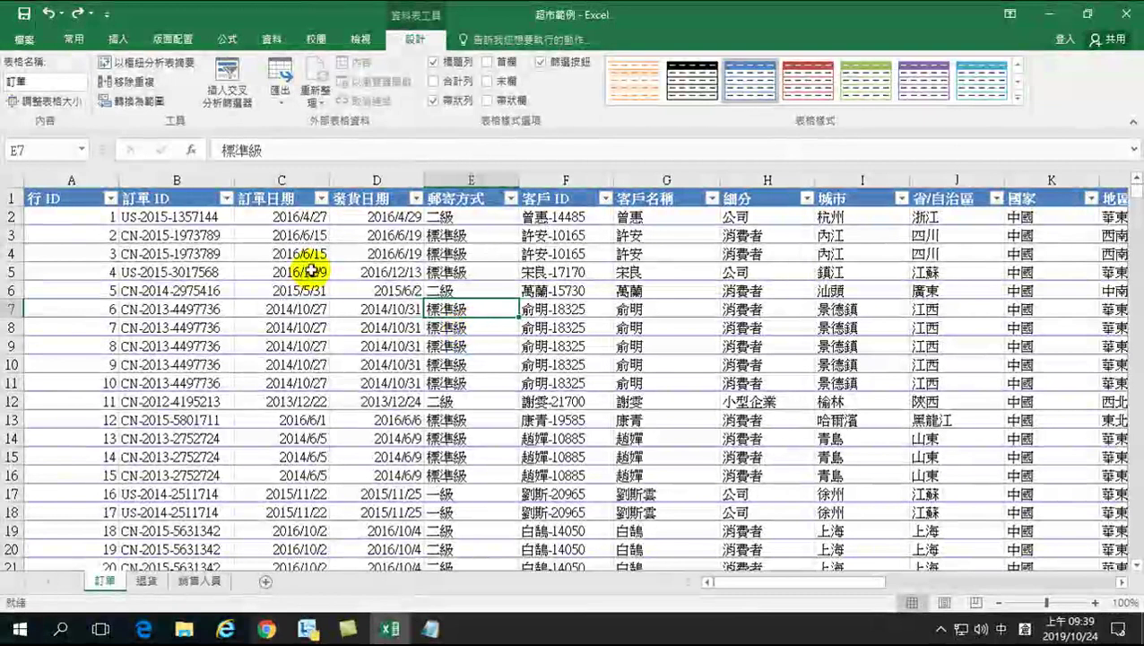
pyautogui.click(333, 274)
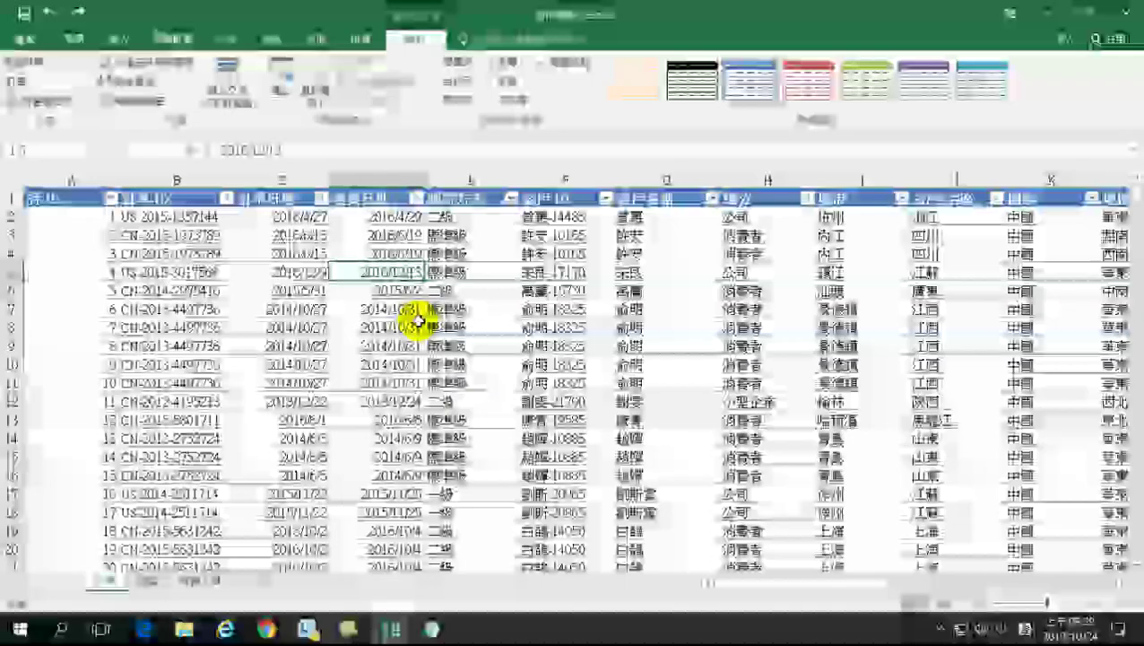
pyautogui.click(412, 327)
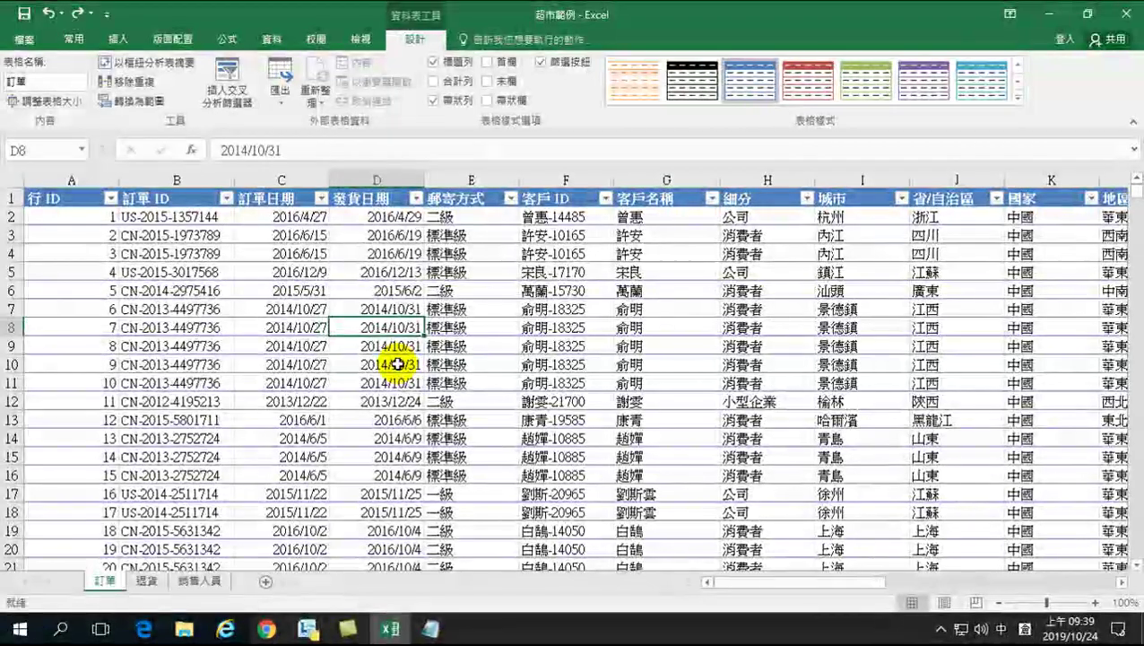
pyautogui.click(398, 363)
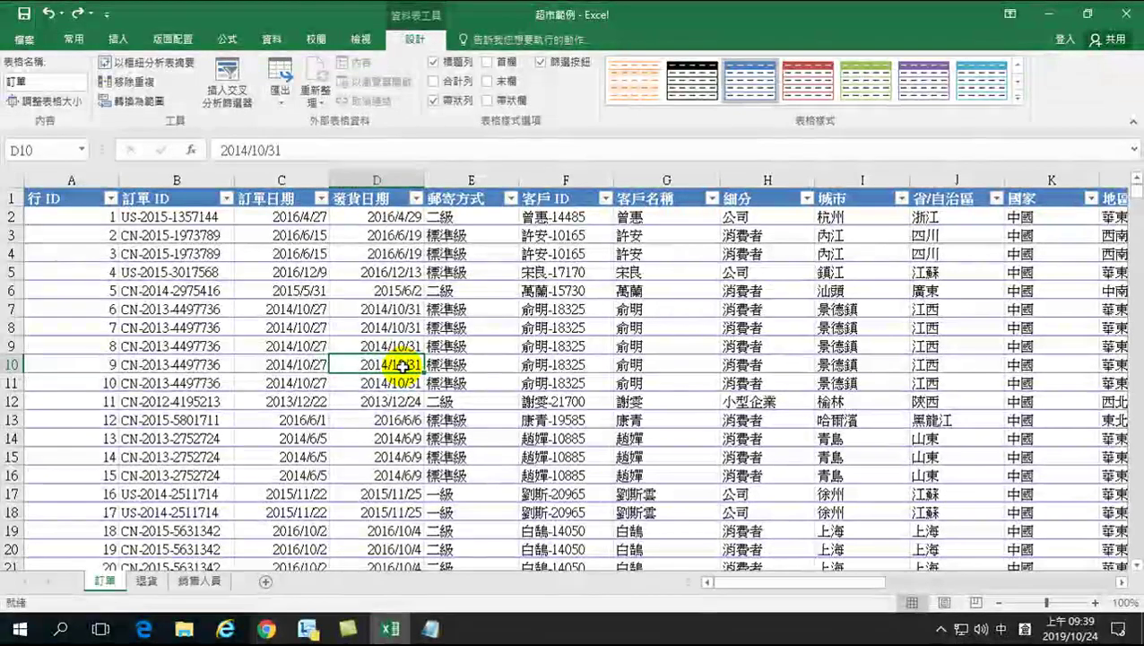
pyautogui.click(634, 290)
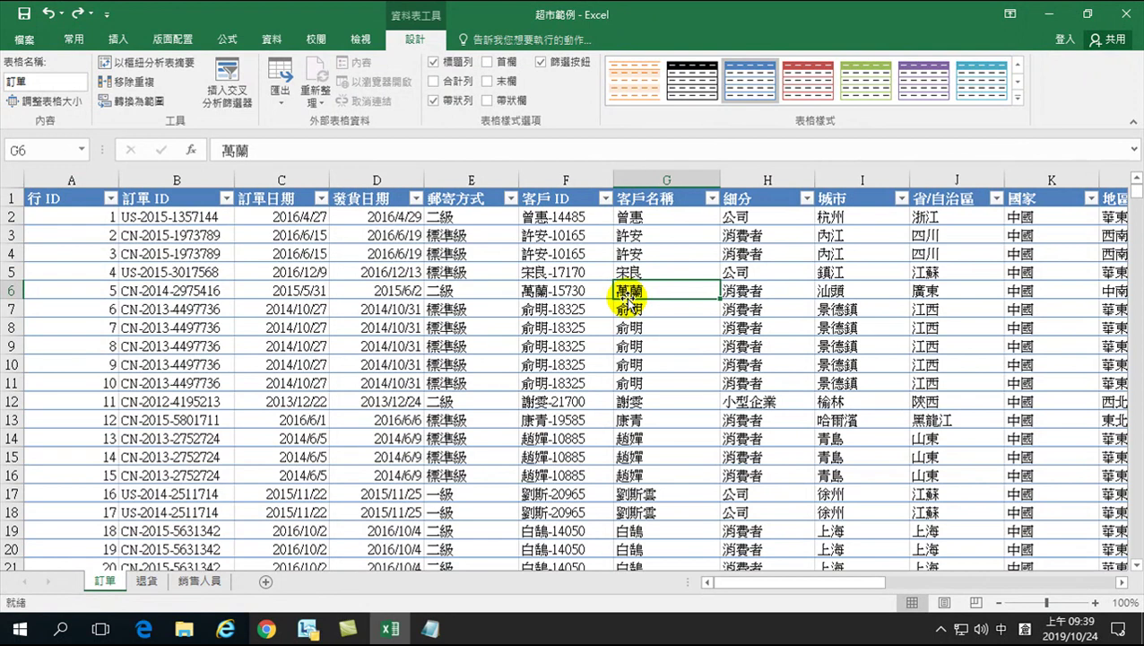
pyautogui.click(117, 38)
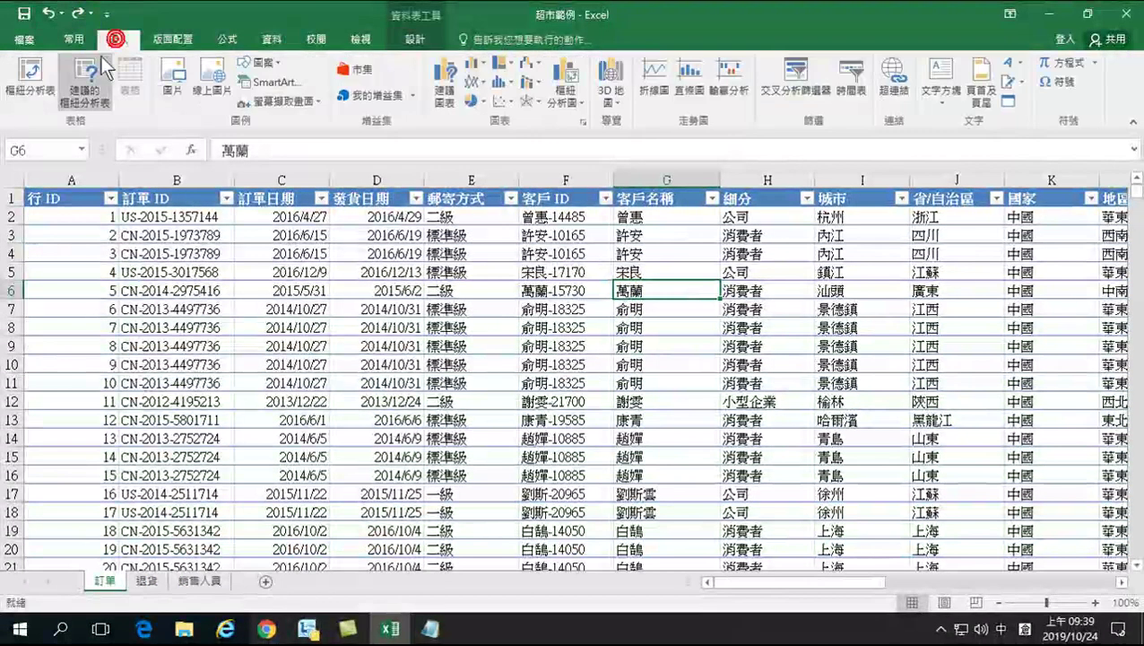
pyautogui.click(453, 344)
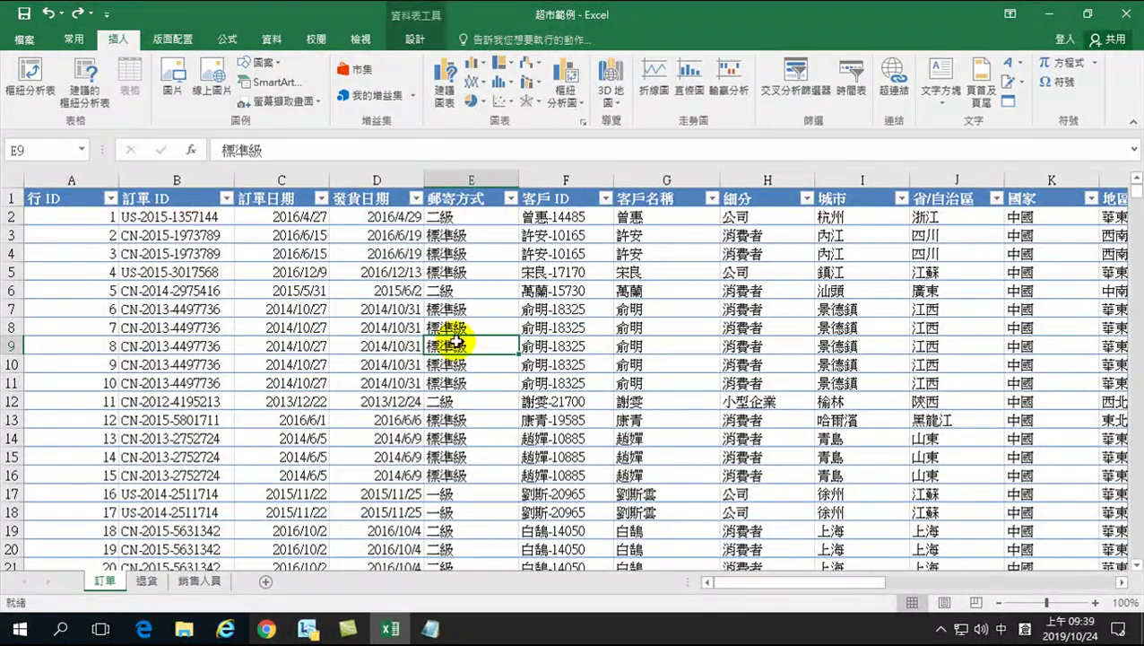
pyautogui.moveTo(813, 583); pyautogui.dragTo(1082, 584)
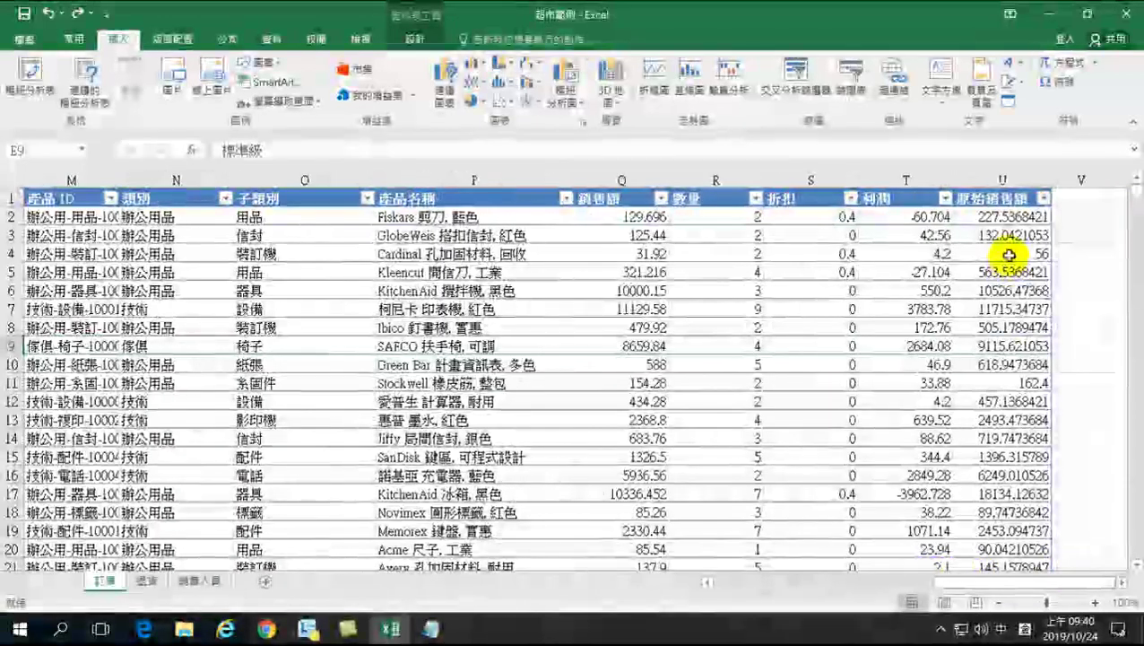
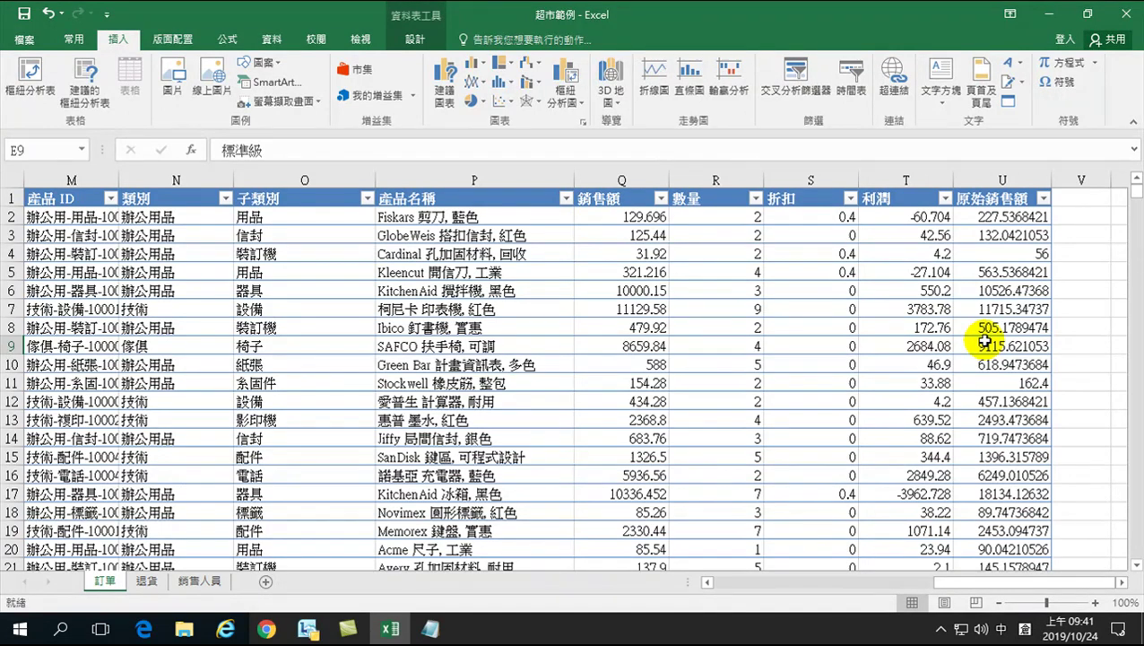
pyautogui.click(1009, 219)
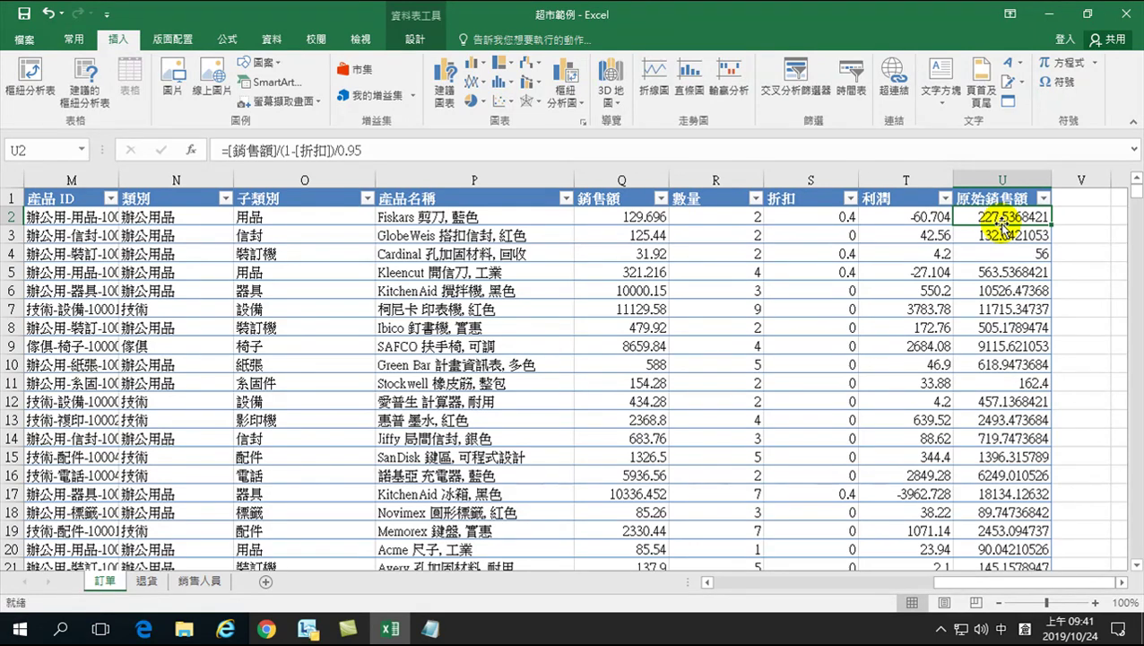
pyautogui.click(883, 180)
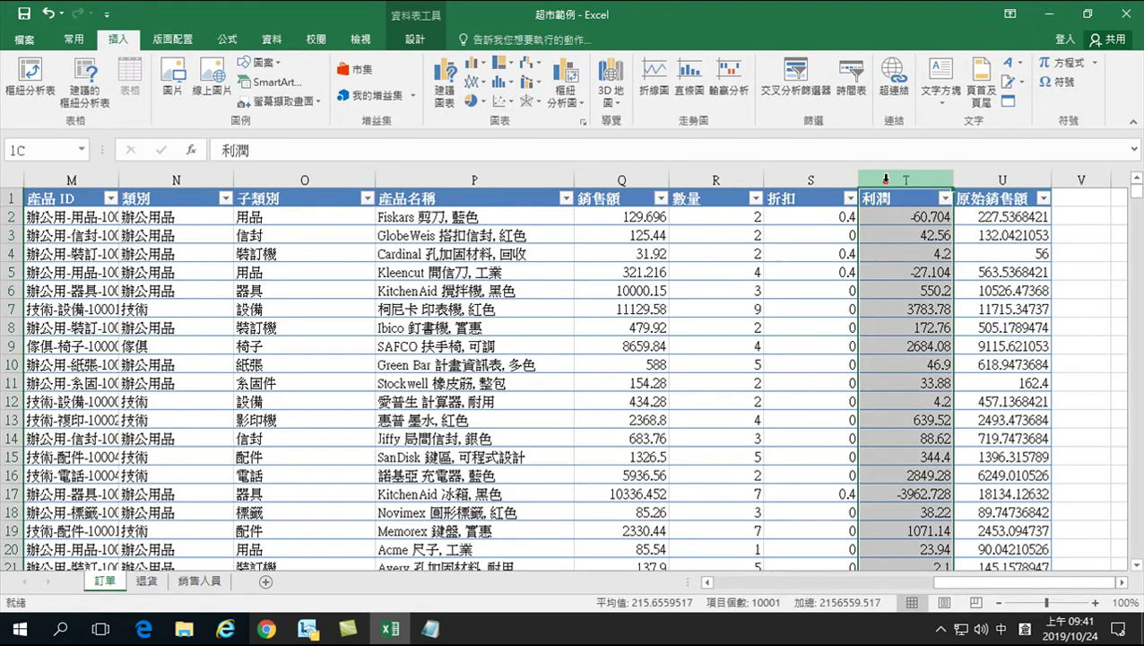
pyautogui.click(906, 271)
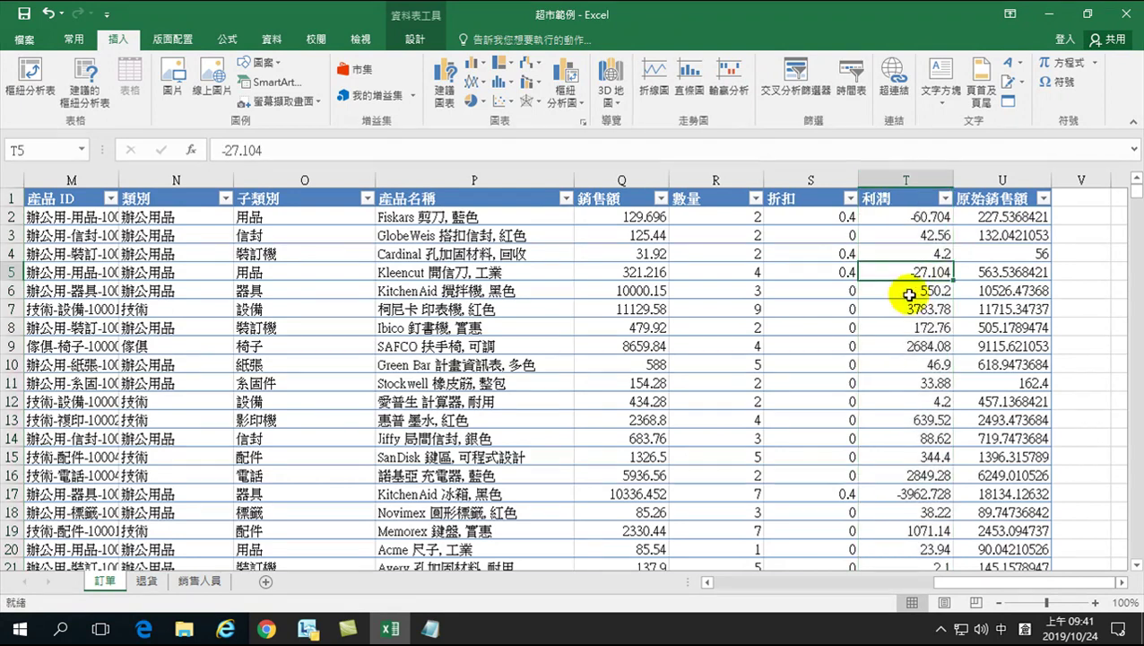
# Create a pivot table from the 訂單 table on a new worksheet.
pyautogui.click(912, 305)
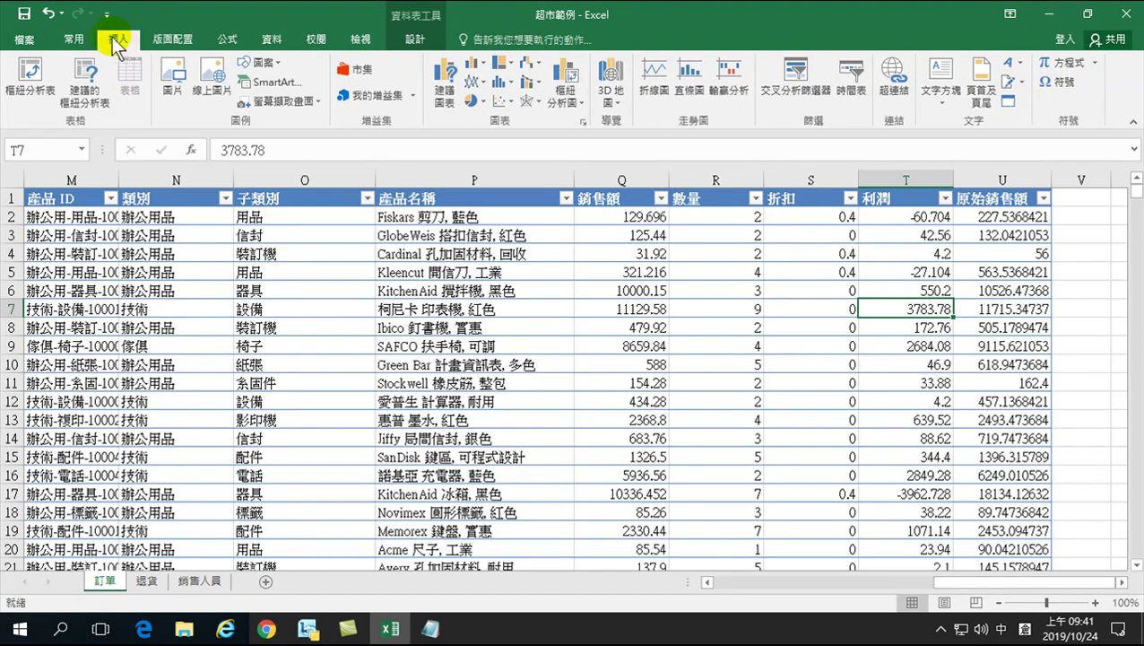
pyautogui.click(31, 83)
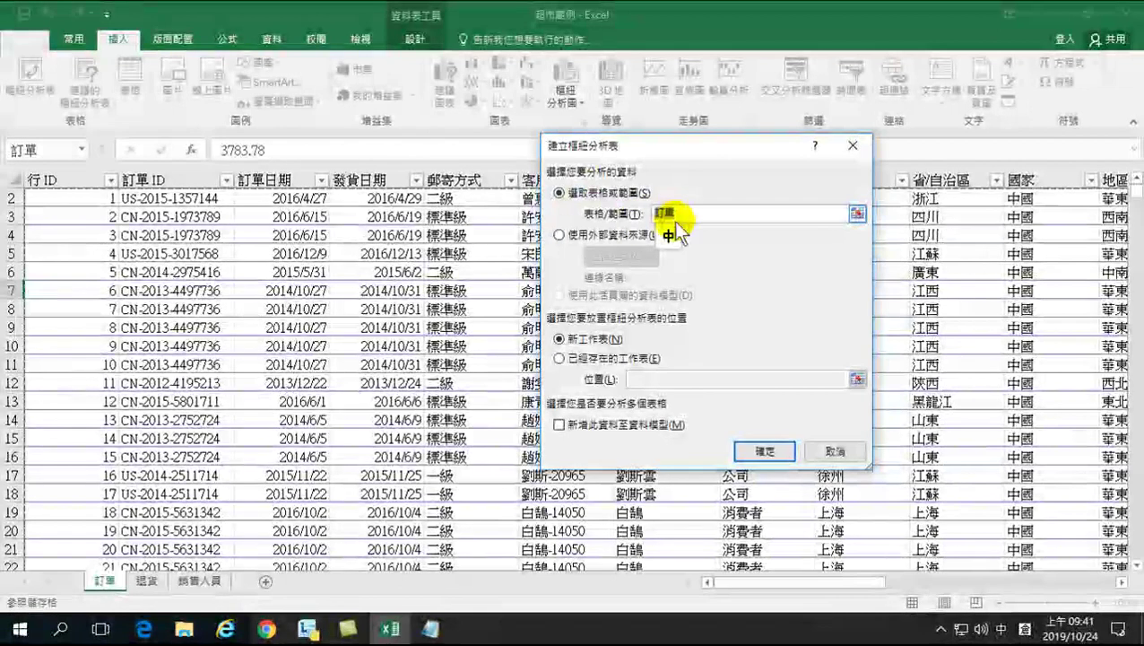
pyautogui.click(761, 449)
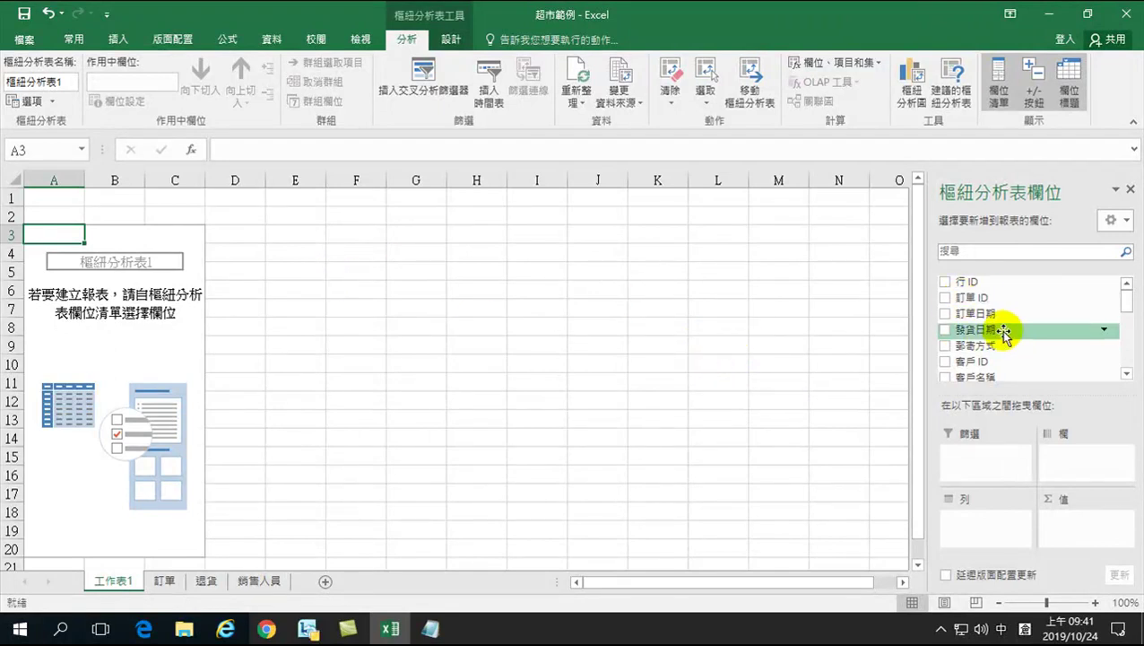
# Add 訂單日期 to the pivot table's rows and 利潤 to its values as a sum.
pyautogui.moveTo(1127, 305); pyautogui.dragTo(1127, 325)
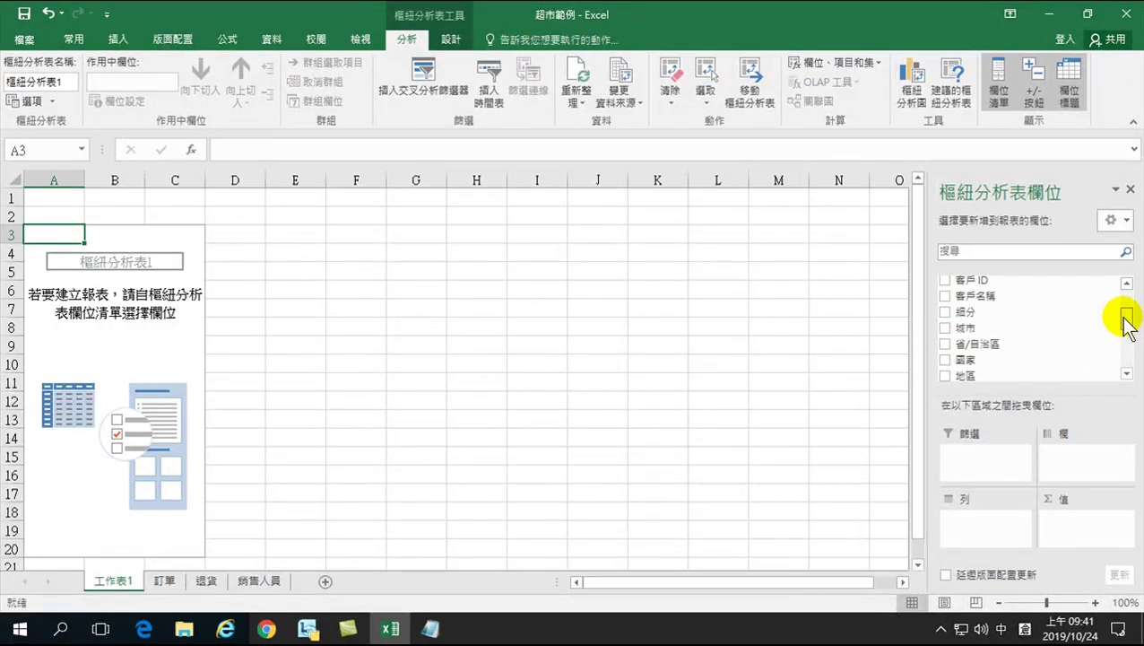
pyautogui.moveTo(1128, 325)
pyautogui.mouseDown()
pyautogui.moveTo(1123, 360)
pyautogui.moveTo(1116, 319)
pyautogui.mouseUp()
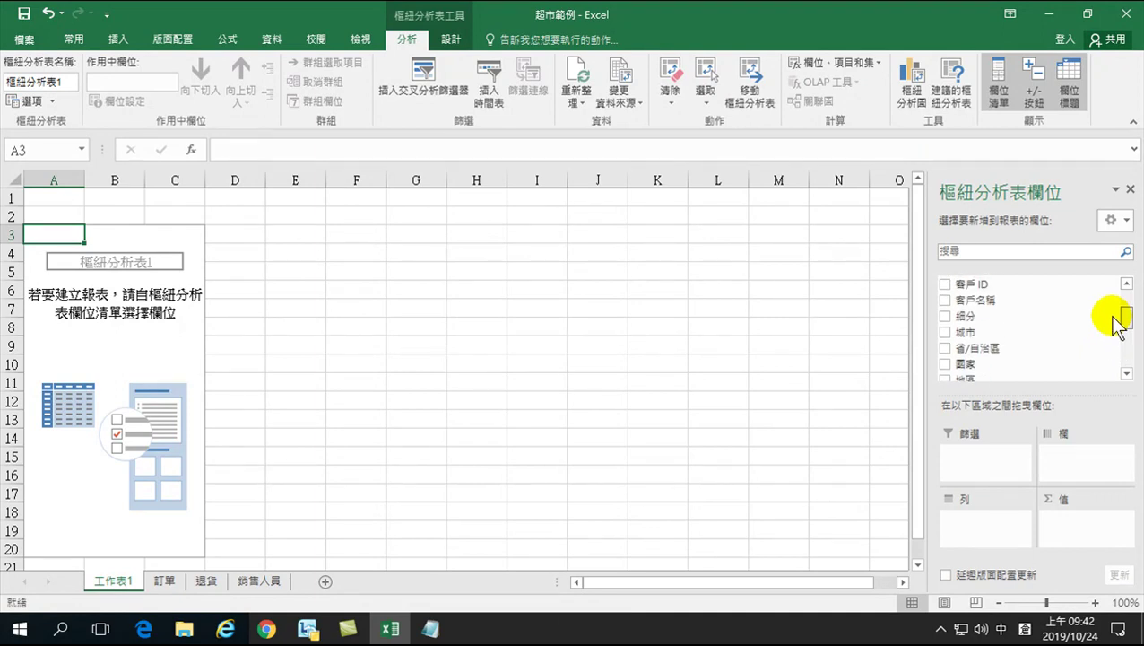
pyautogui.moveTo(1113, 314); pyautogui.dragTo(1113, 298)
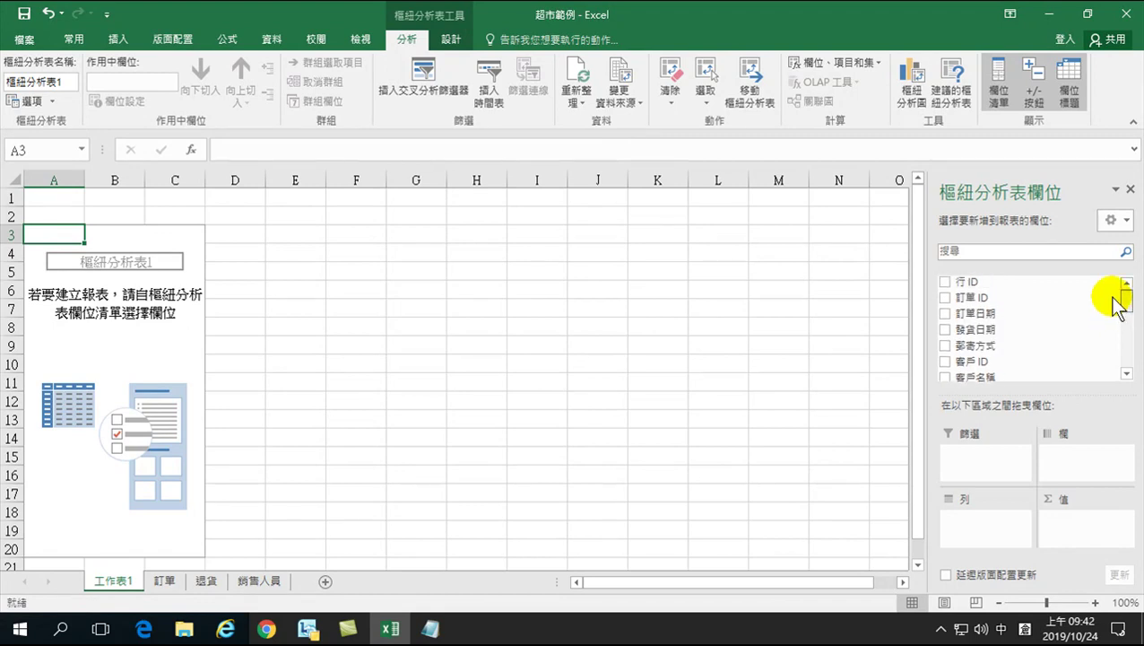
pyautogui.click(946, 313)
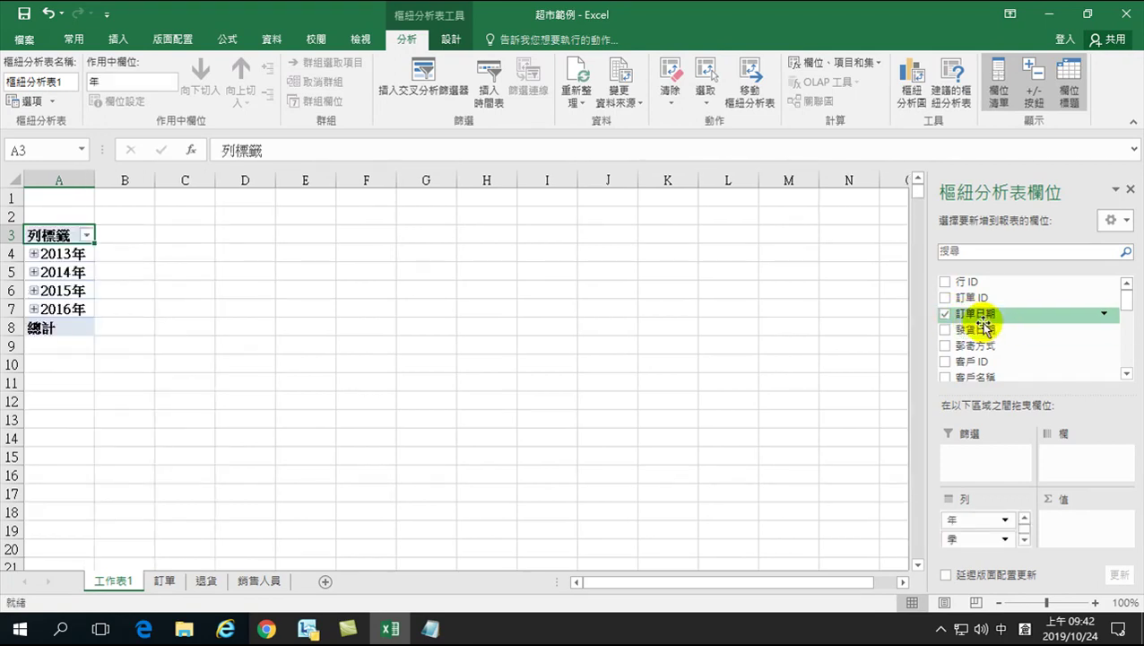
pyautogui.moveTo(1132, 310); pyautogui.dragTo(1133, 359)
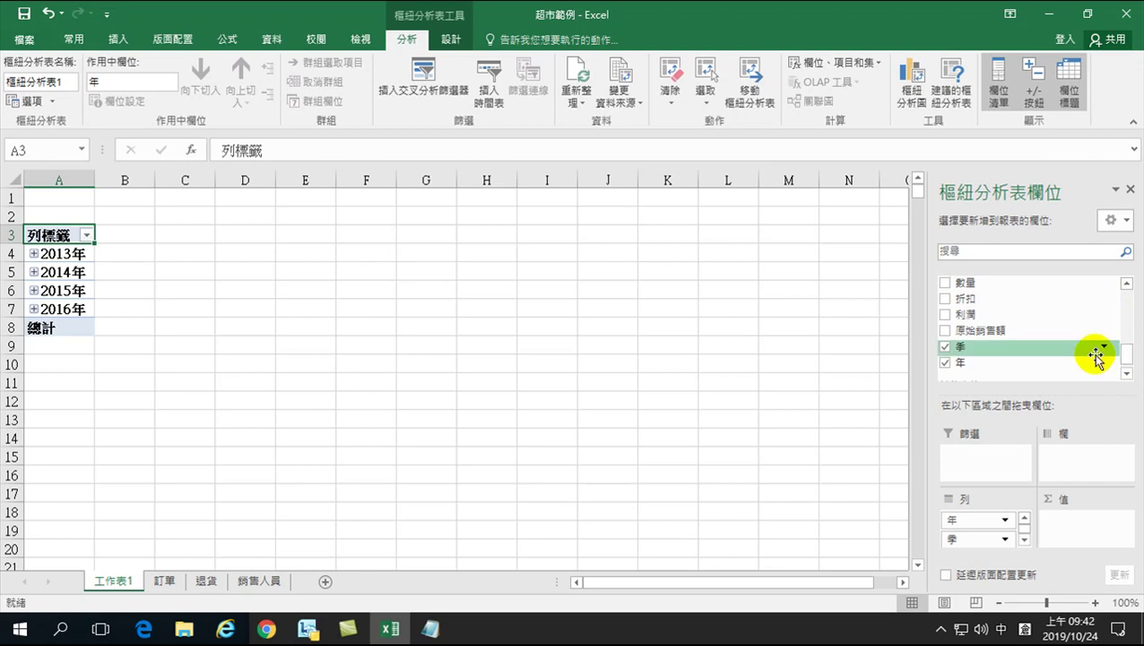
pyautogui.click(947, 314)
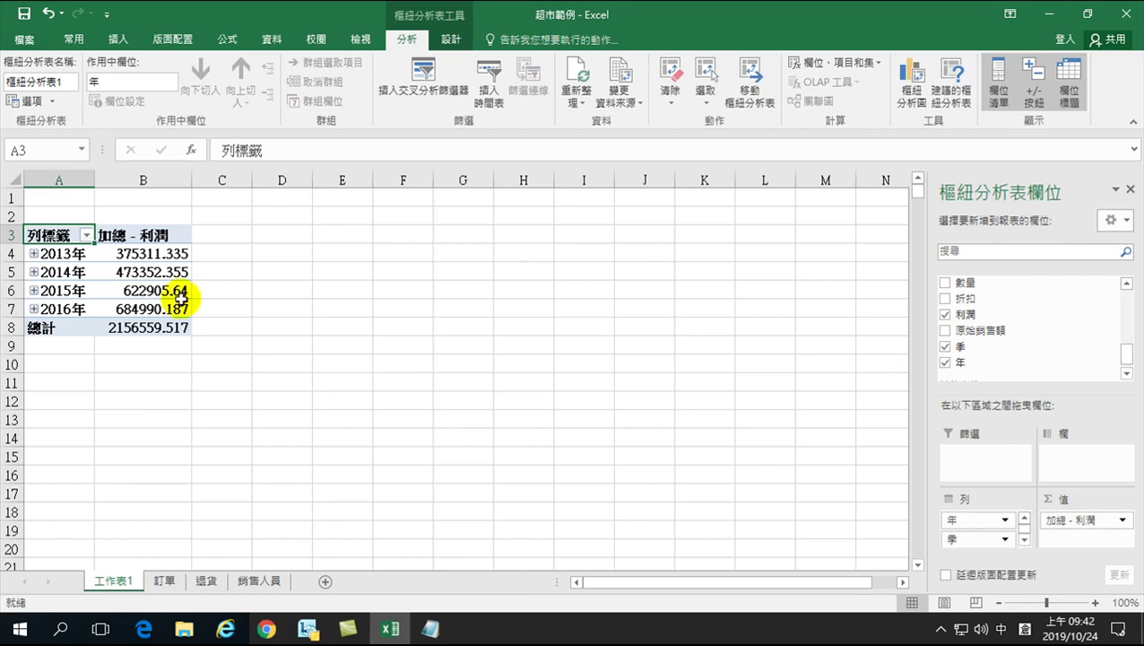
pyautogui.click(70, 254)
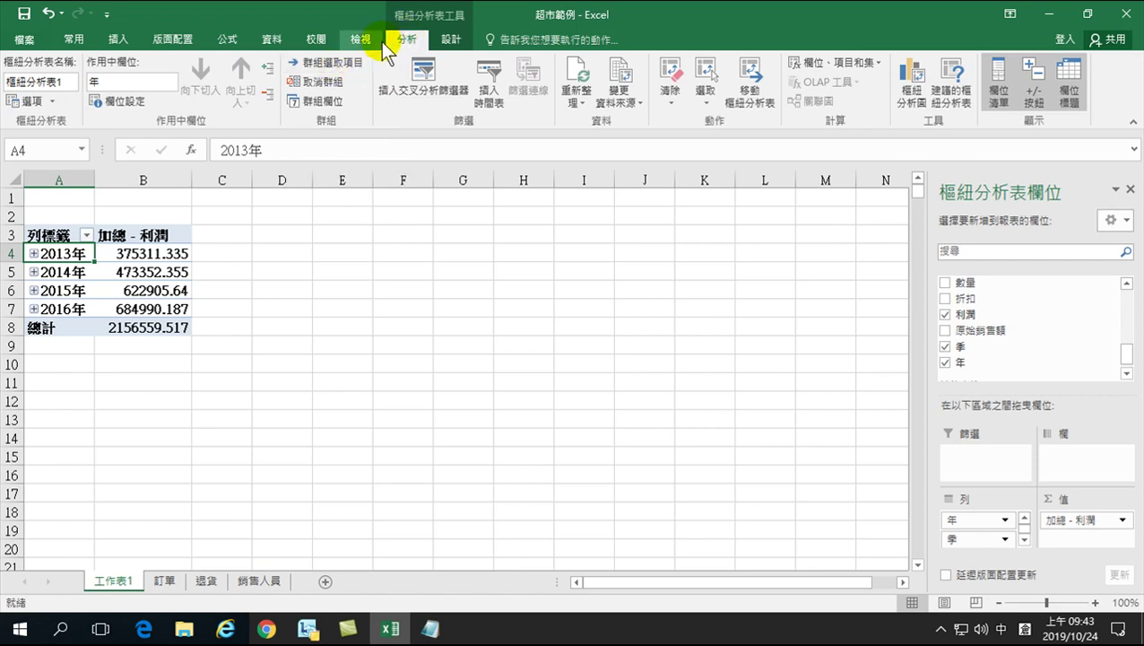
# Group the pivot table's order dates by 月 and 年 only, and move the 年 field from rows to columns.
pyautogui.click(311, 64)
pyautogui.keyDown('ctrl'); pyautogui.click(630, 347); pyautogui.keyUp('ctrl')
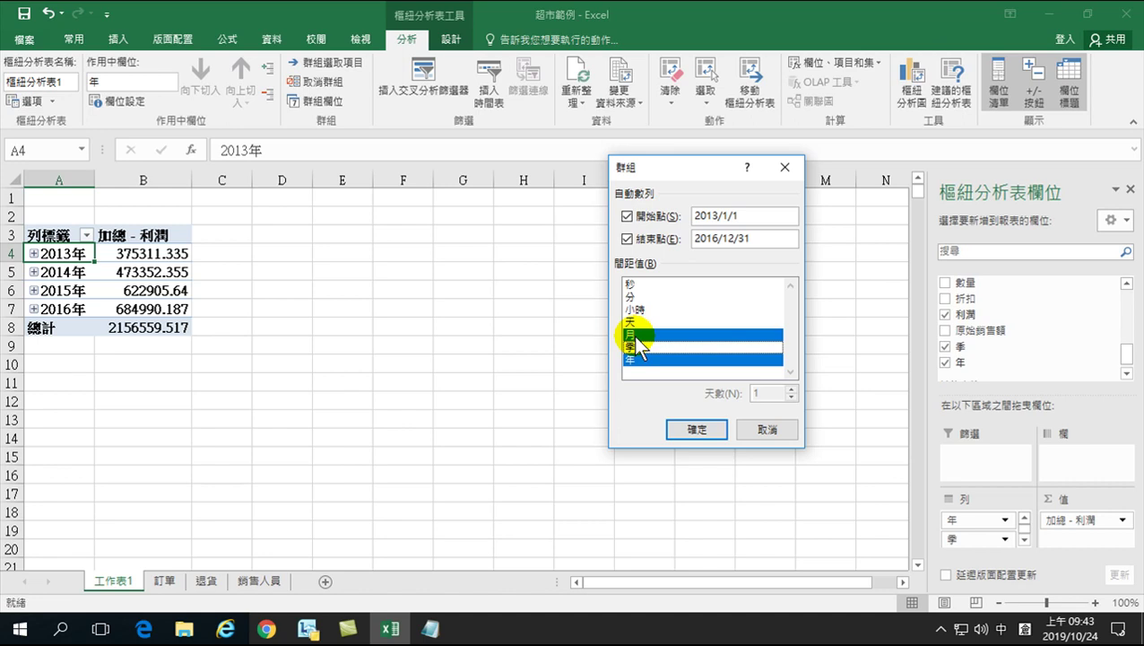
pyautogui.click(695, 428)
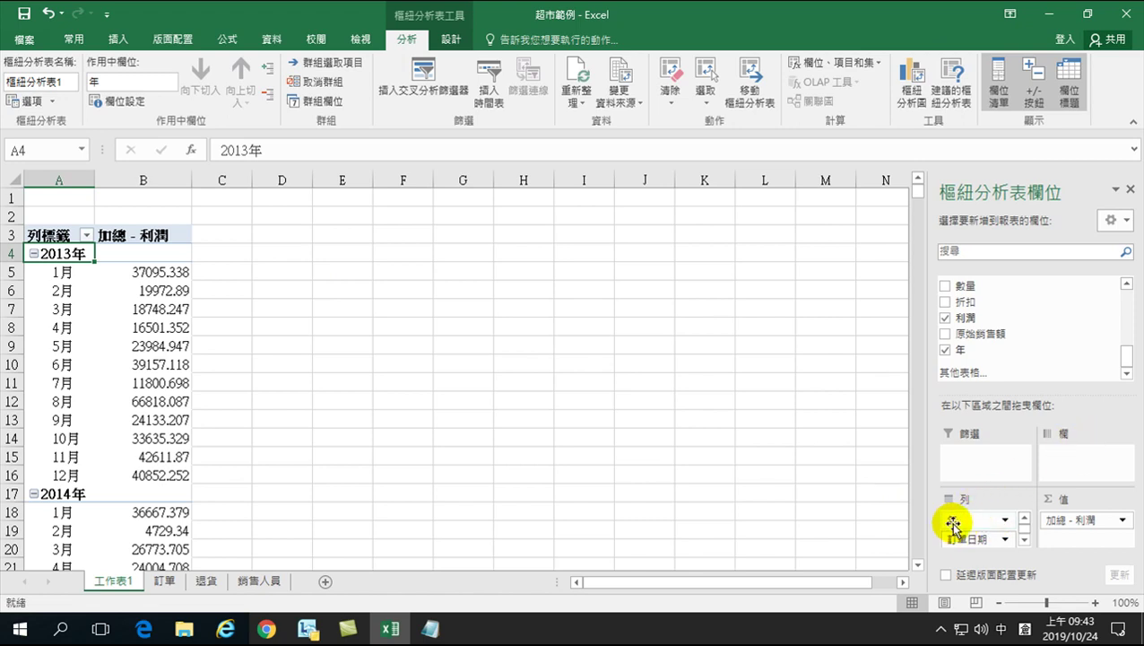
pyautogui.moveTo(956, 525); pyautogui.dragTo(1078, 466)
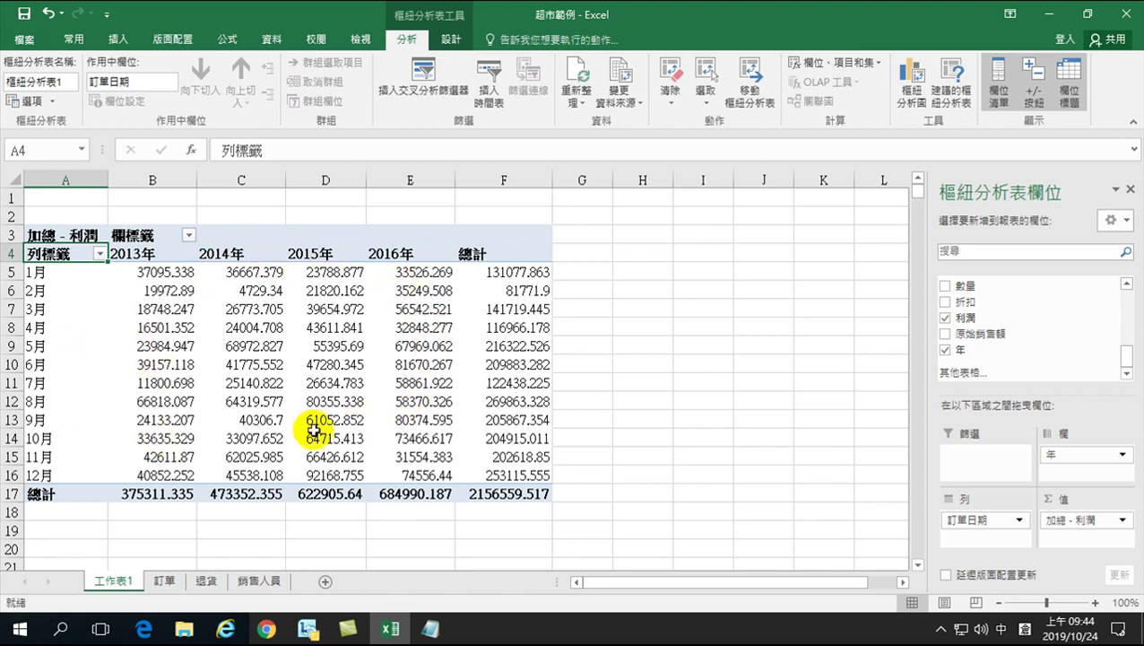
# Insert a line pivot chart from the monthly profit pivot table.
pyautogui.moveTo(250, 442)
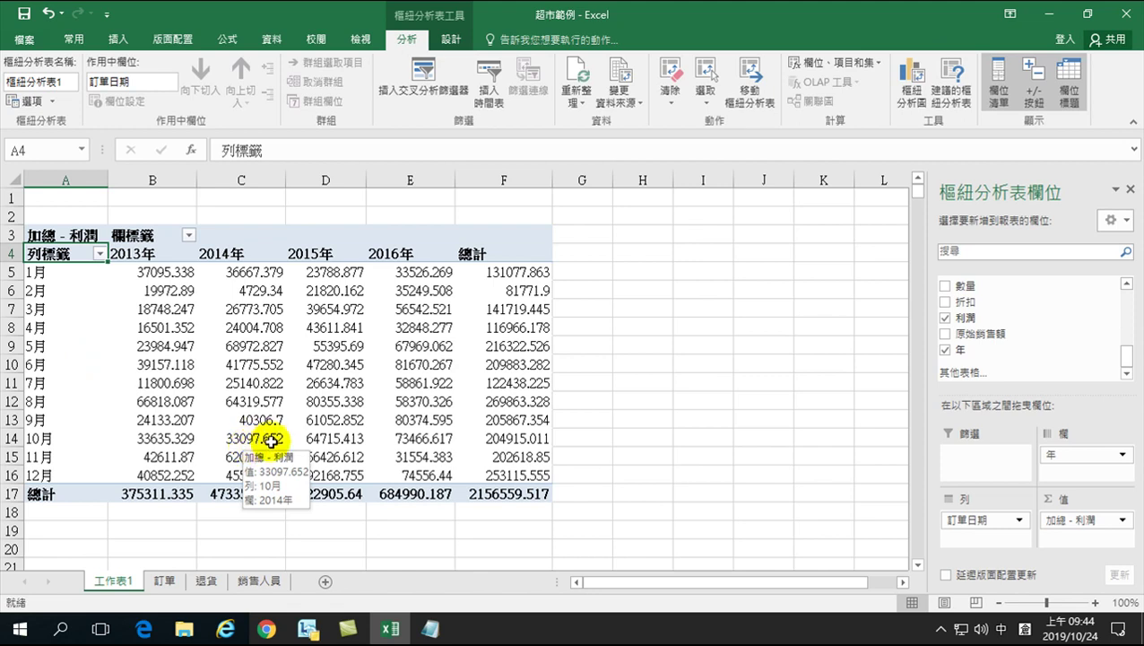
pyautogui.moveTo(294, 433)
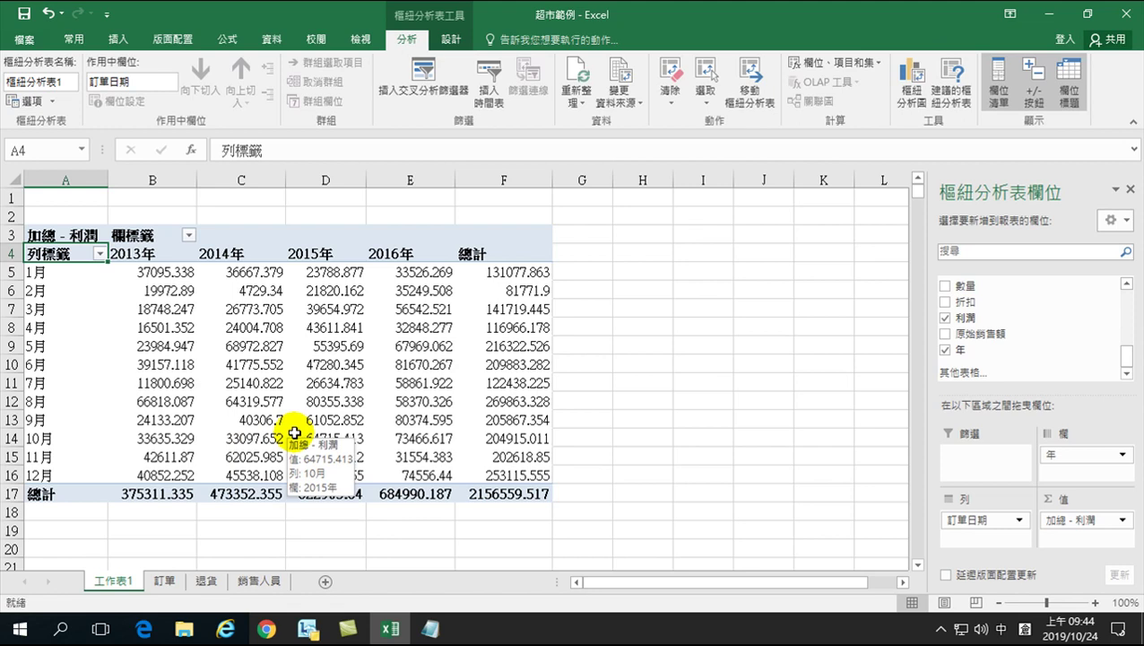
pyautogui.click(187, 325)
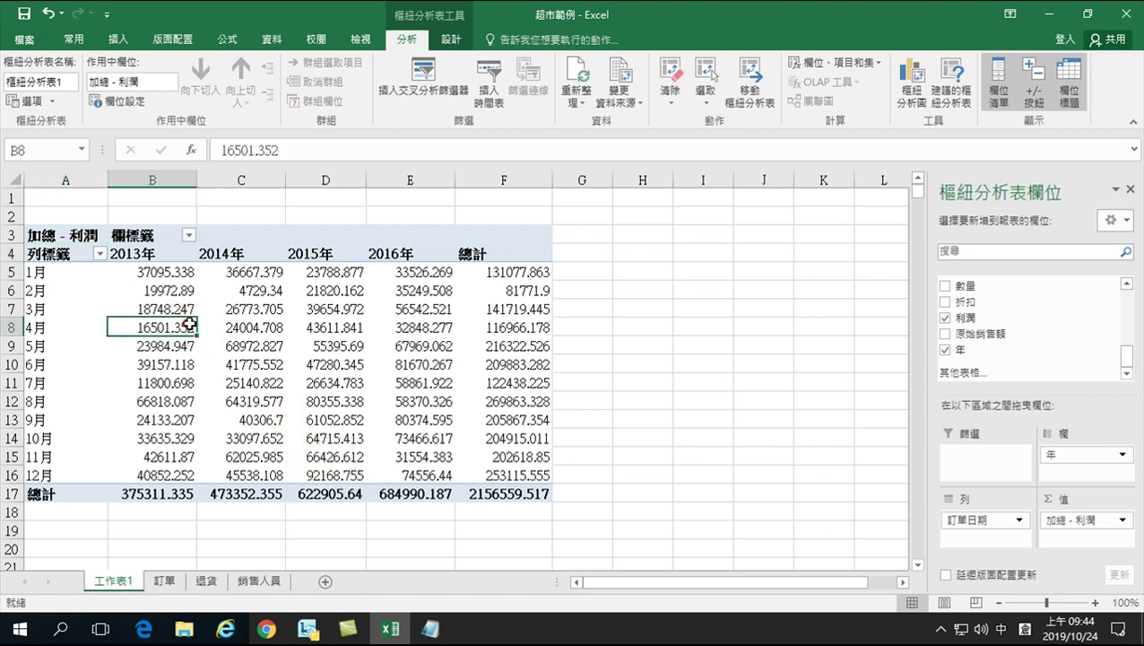
pyautogui.click(907, 79)
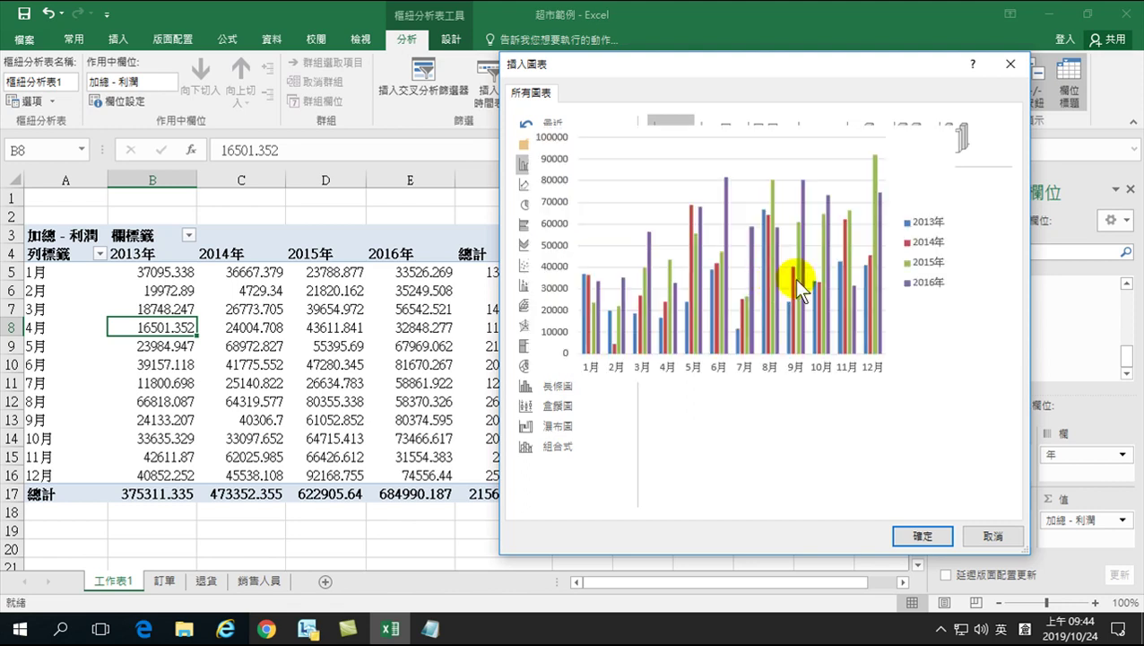
pyautogui.click(555, 185)
pyautogui.moveTo(754, 265)
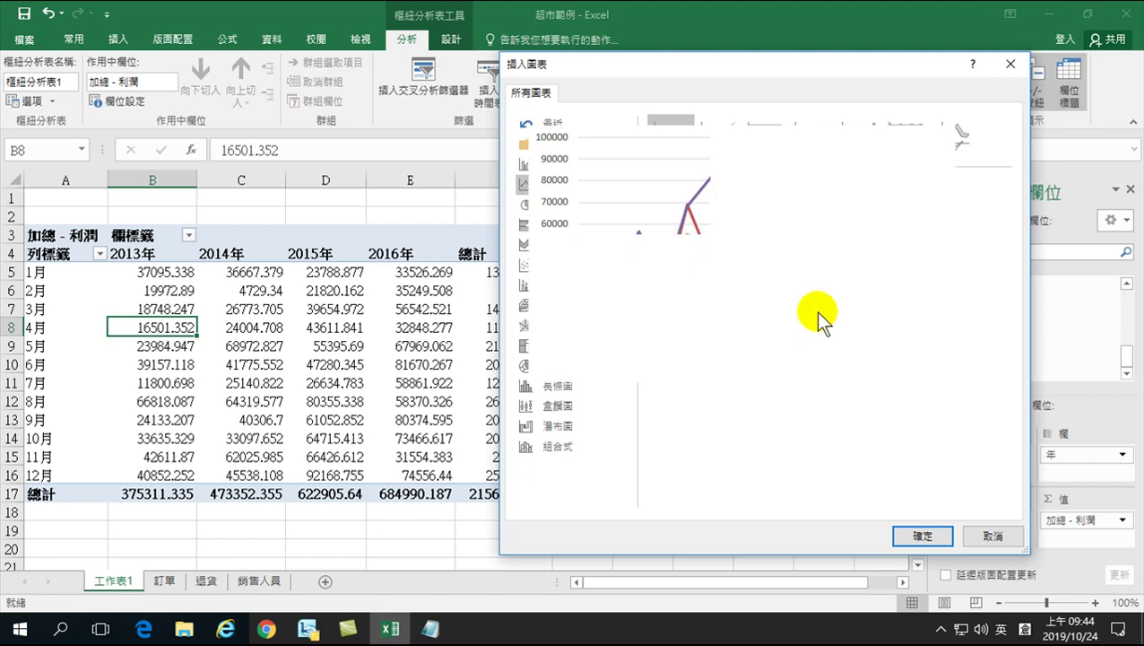
pyautogui.click(923, 538)
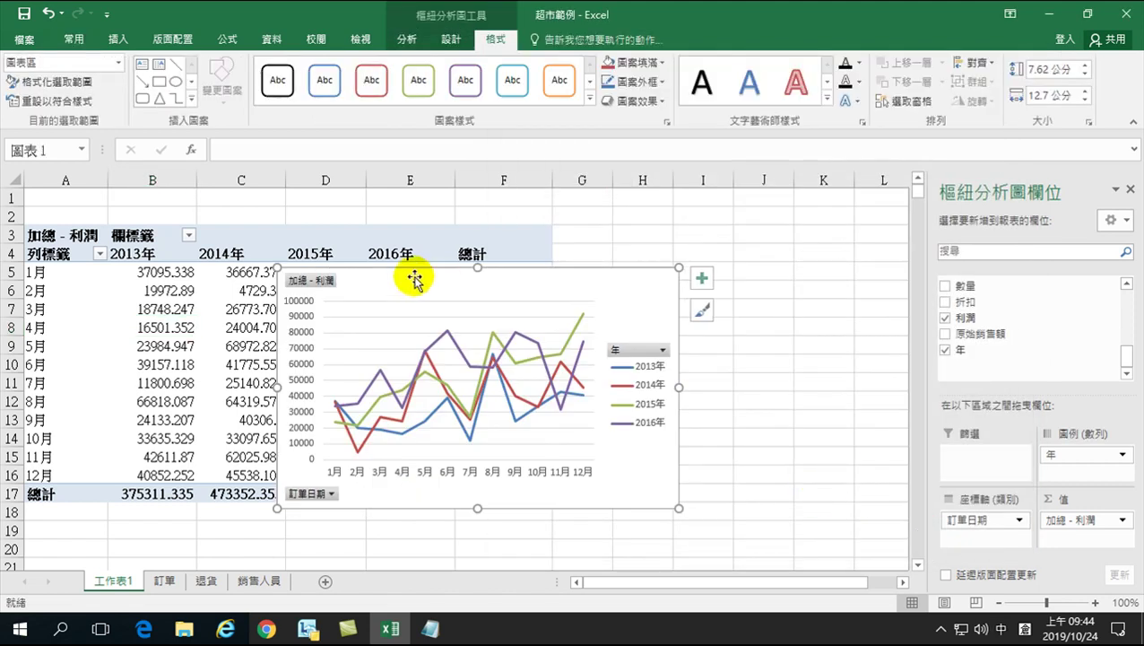
# Reposition the line chart beside the pivot table so that the whole chart and its year legend fit in view.
pyautogui.moveTo(358, 273); pyautogui.dragTo(629, 270)
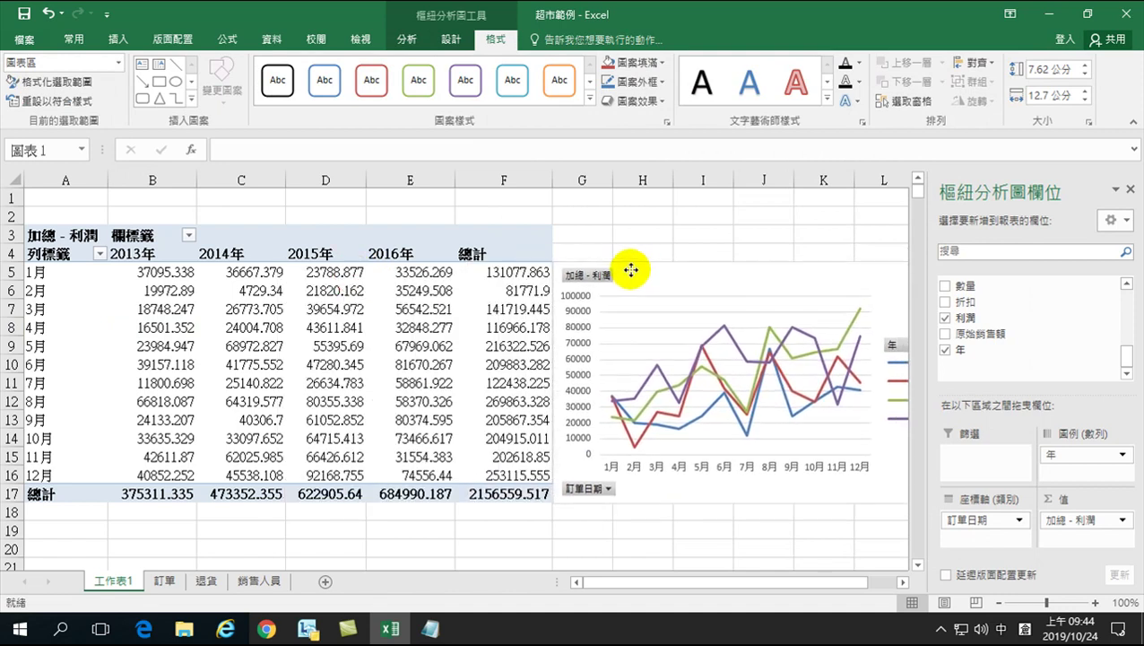
pyautogui.click(902, 583)
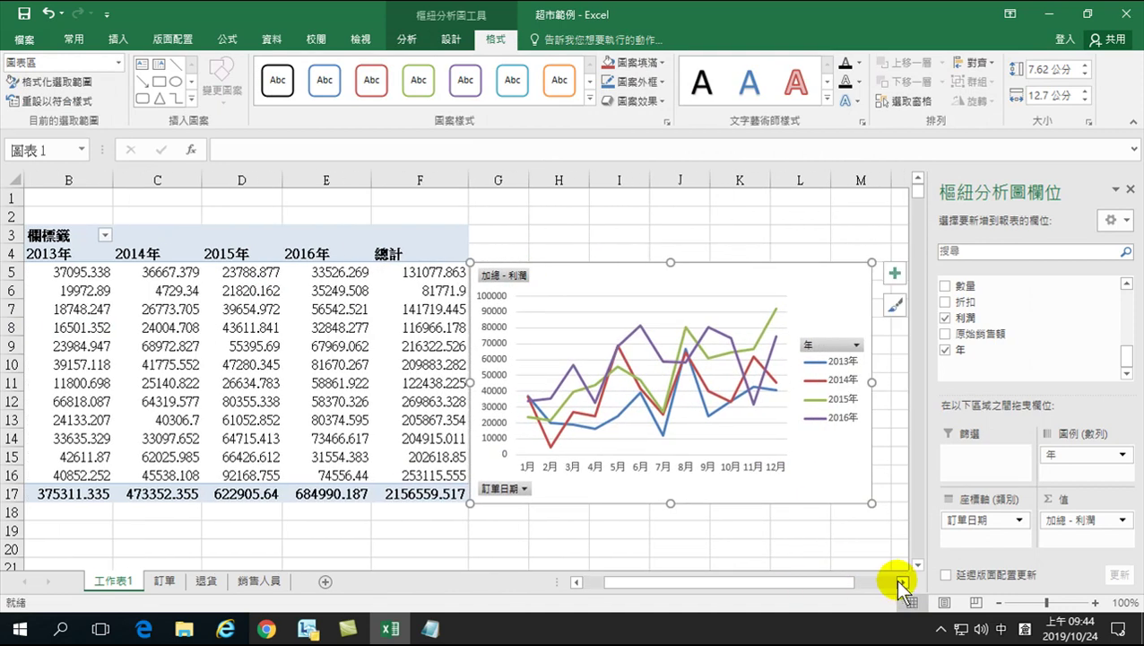
pyautogui.moveTo(634, 584); pyautogui.dragTo(617, 587)
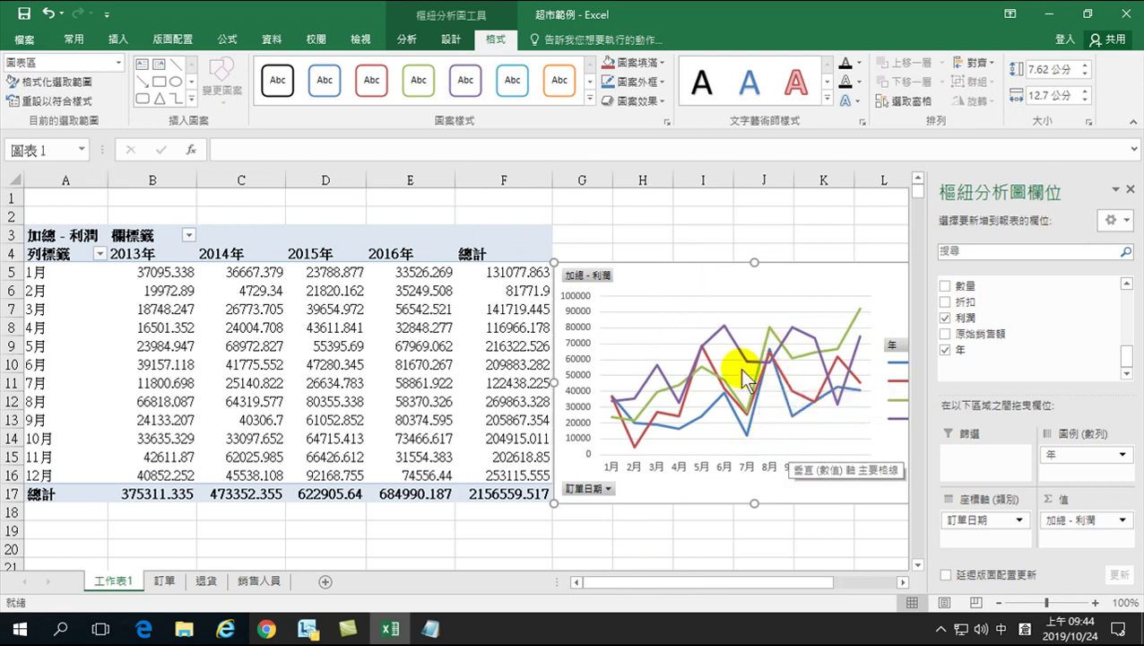
pyautogui.moveTo(684, 283); pyautogui.dragTo(587, 307)
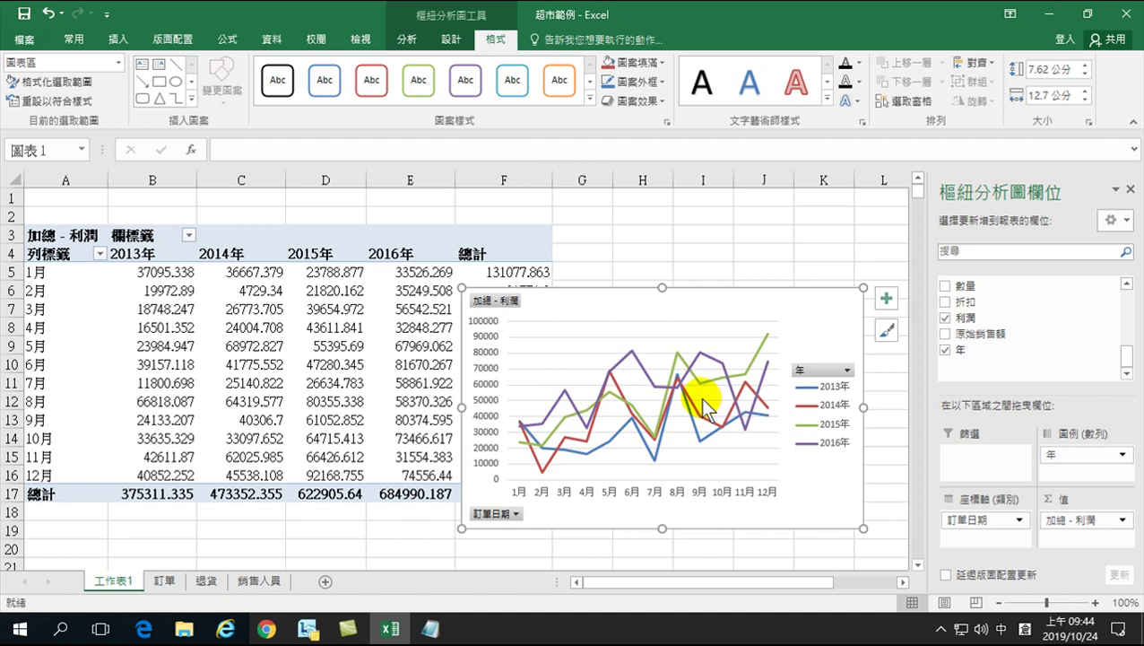
# Examine the monthly profits by year and the full list of items in the chart's 訂單日期 filter, leaving the filter unchanged.
pyautogui.moveTo(758, 356)
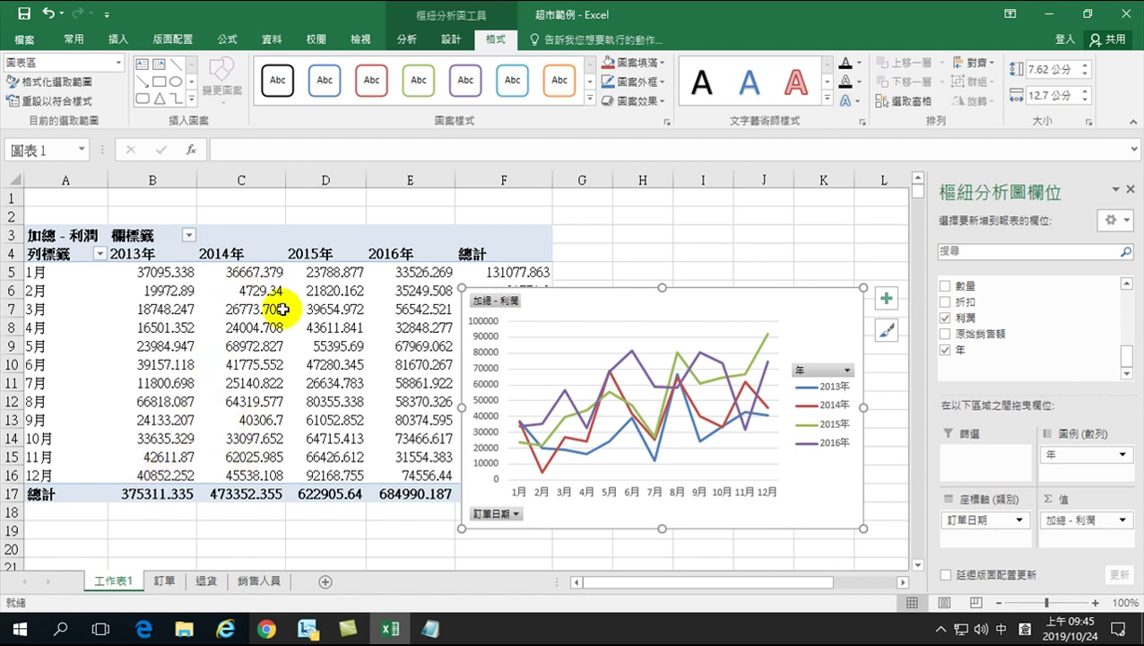
pyautogui.moveTo(266, 439)
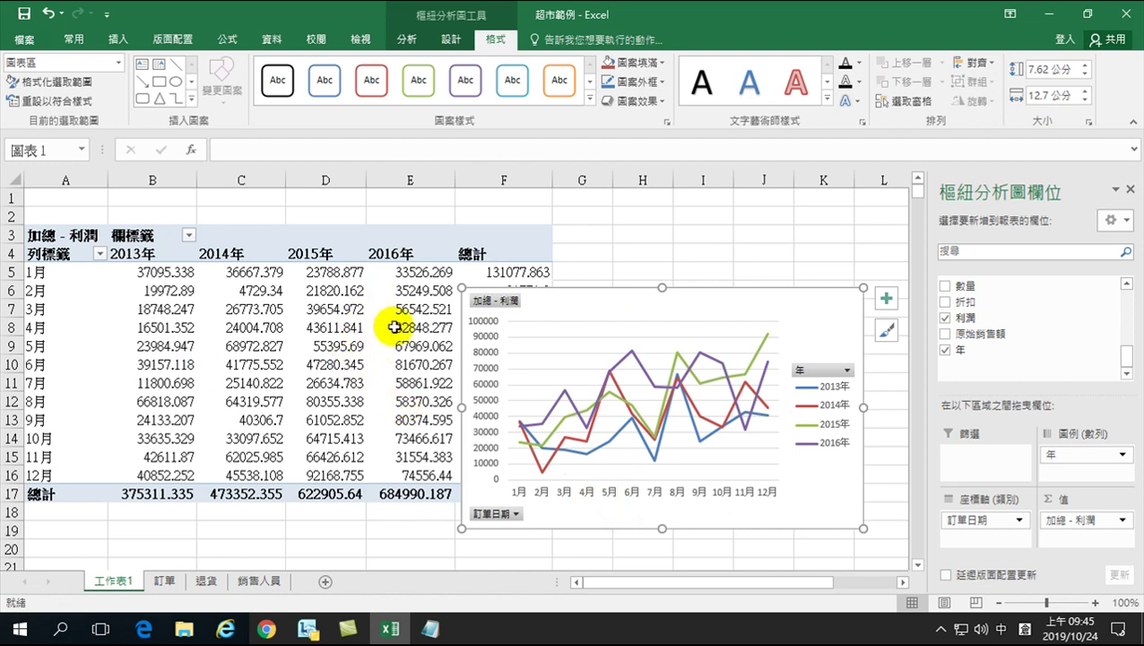
pyautogui.click(517, 515)
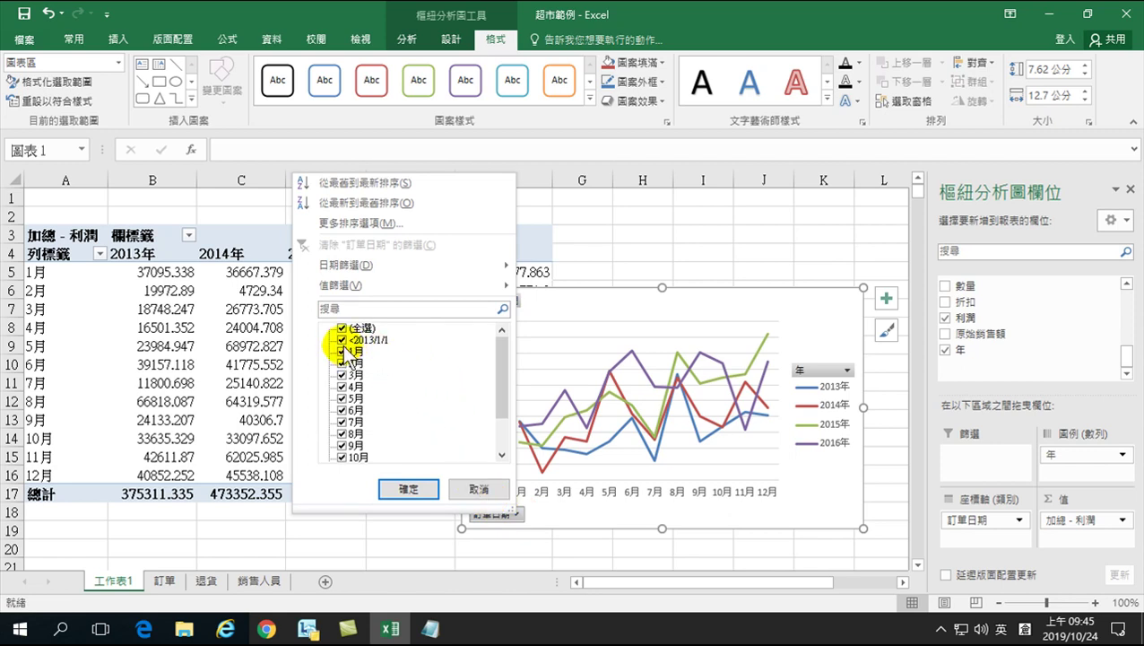
pyautogui.moveTo(499, 349); pyautogui.dragTo(501, 388)
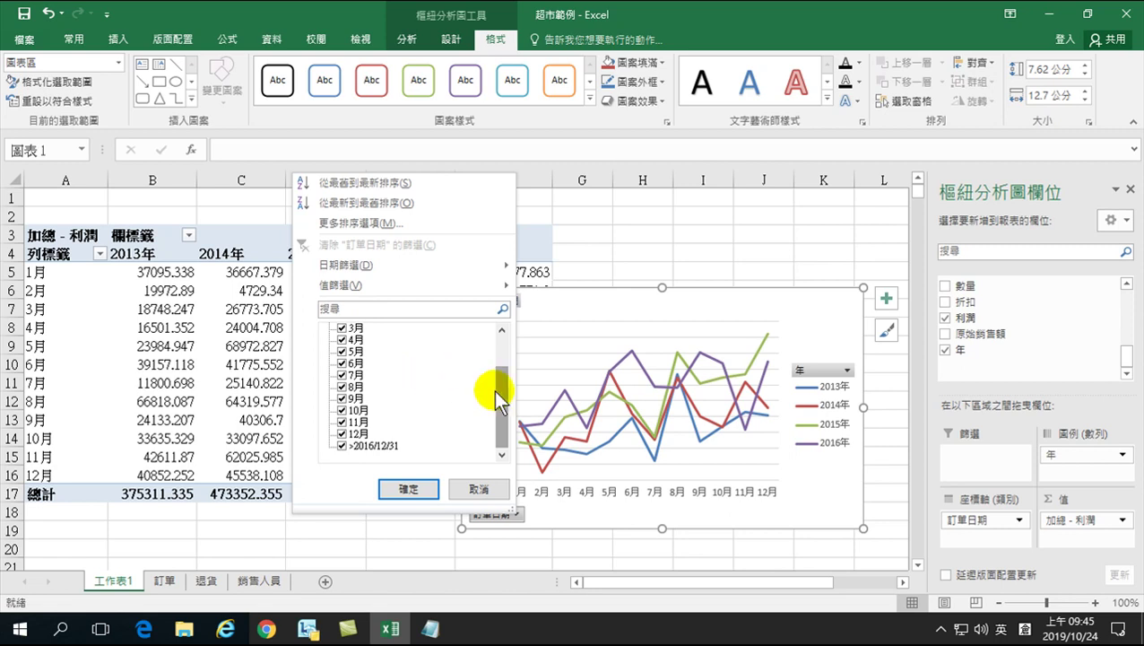
pyautogui.moveTo(500, 385); pyautogui.dragTo(511, 310)
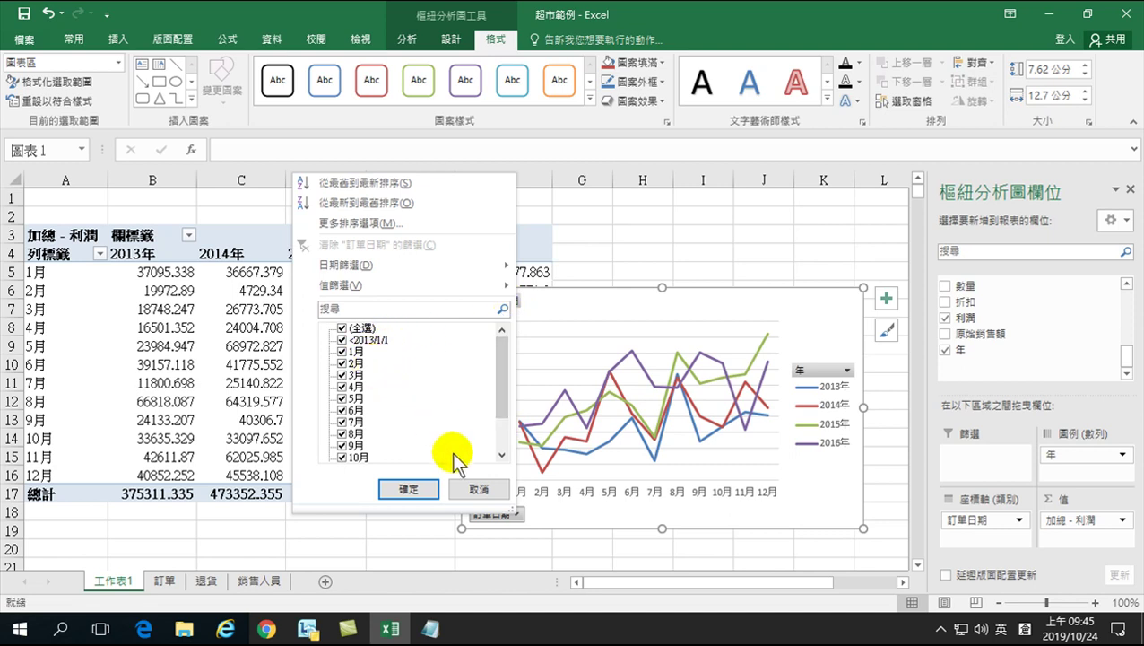
pyautogui.click(489, 493)
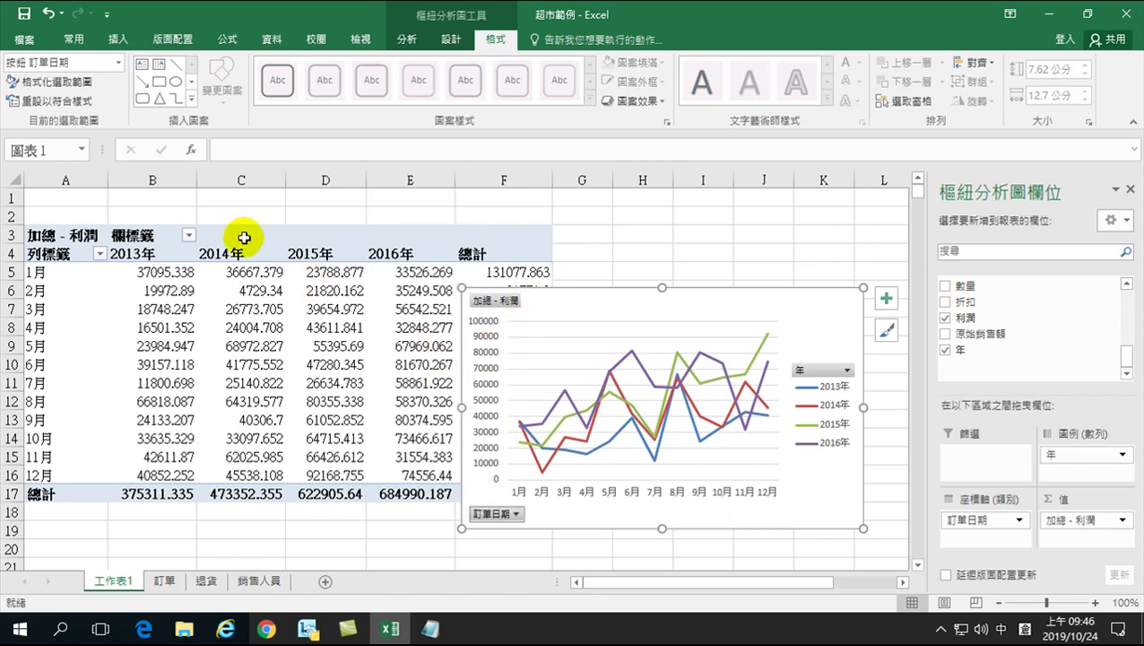
# Filter the pivot table's year columns to 2013年 and 2014年 only, and move the chart closer to the narrowed table.
pyautogui.click(188, 236)
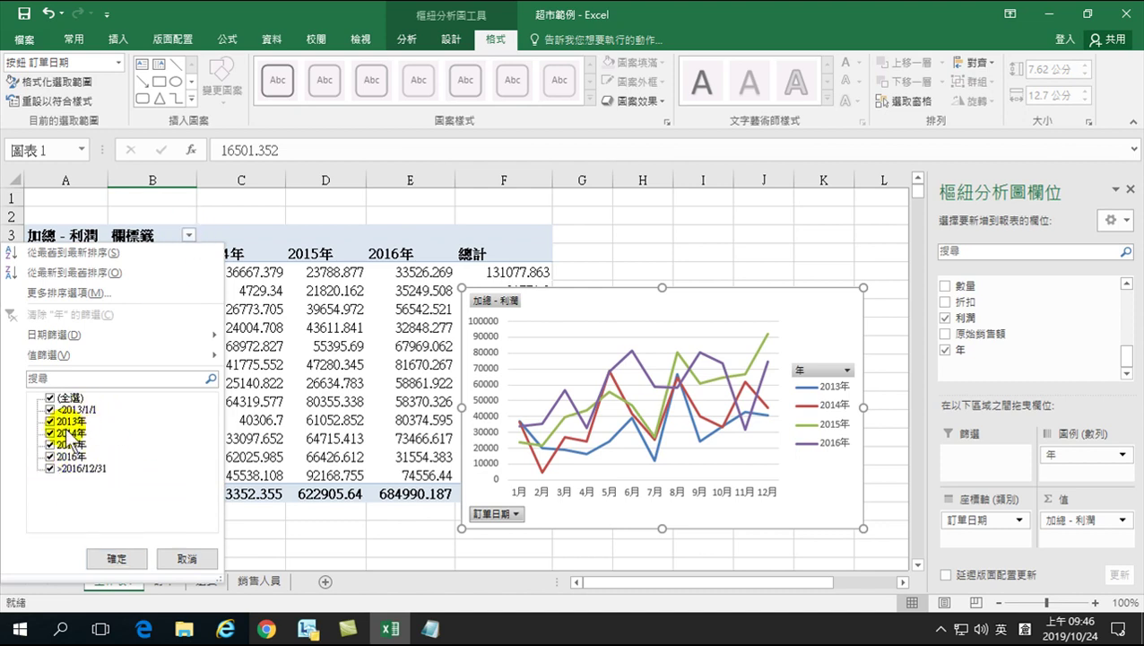
pyautogui.click(50, 398)
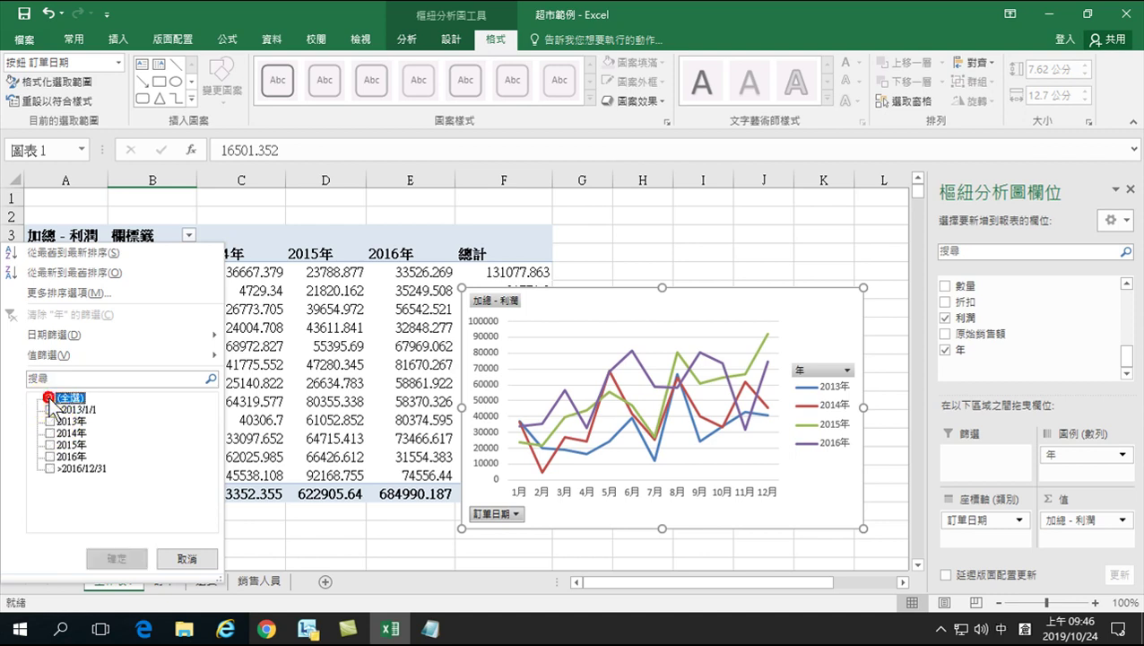
pyautogui.click(50, 421)
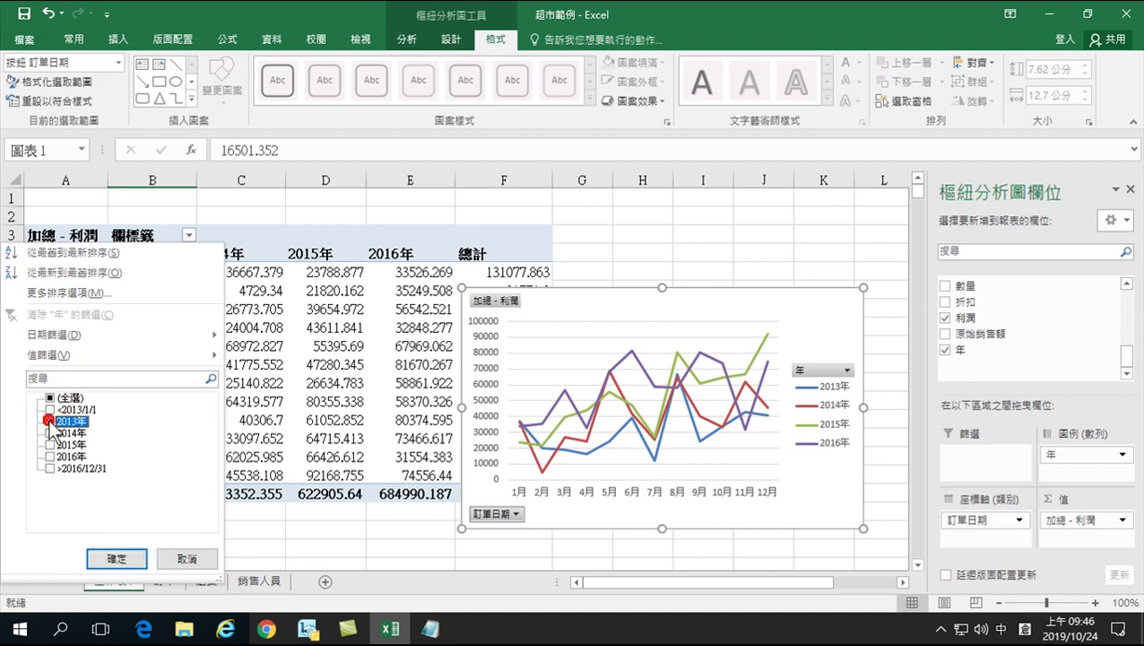
pyautogui.click(52, 433)
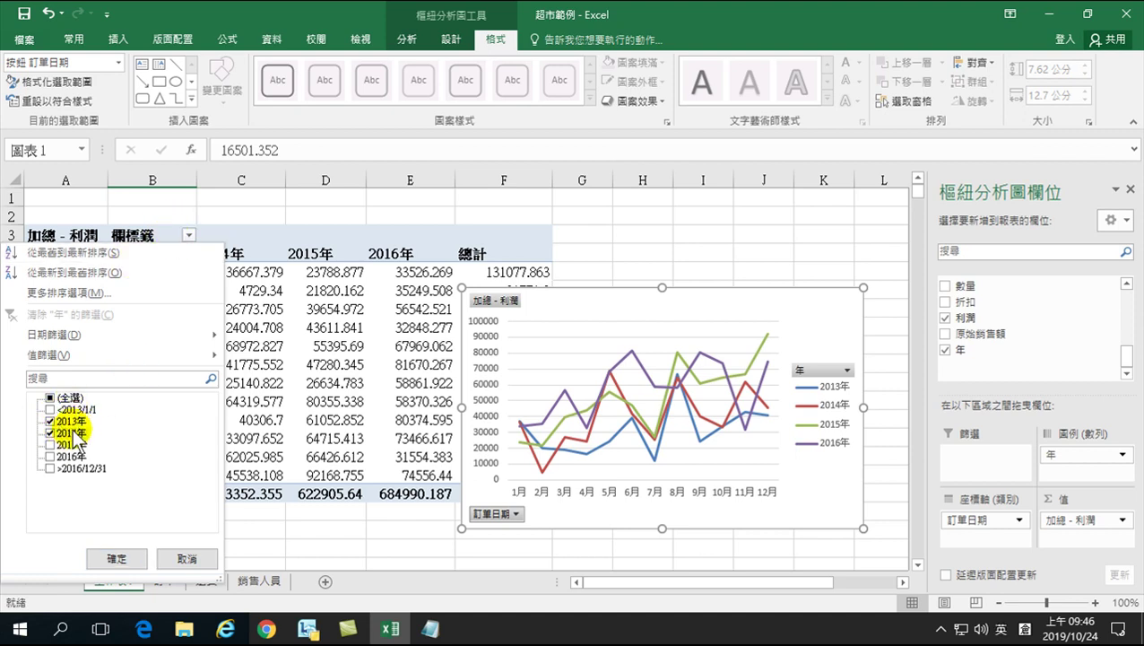
pyautogui.click(112, 556)
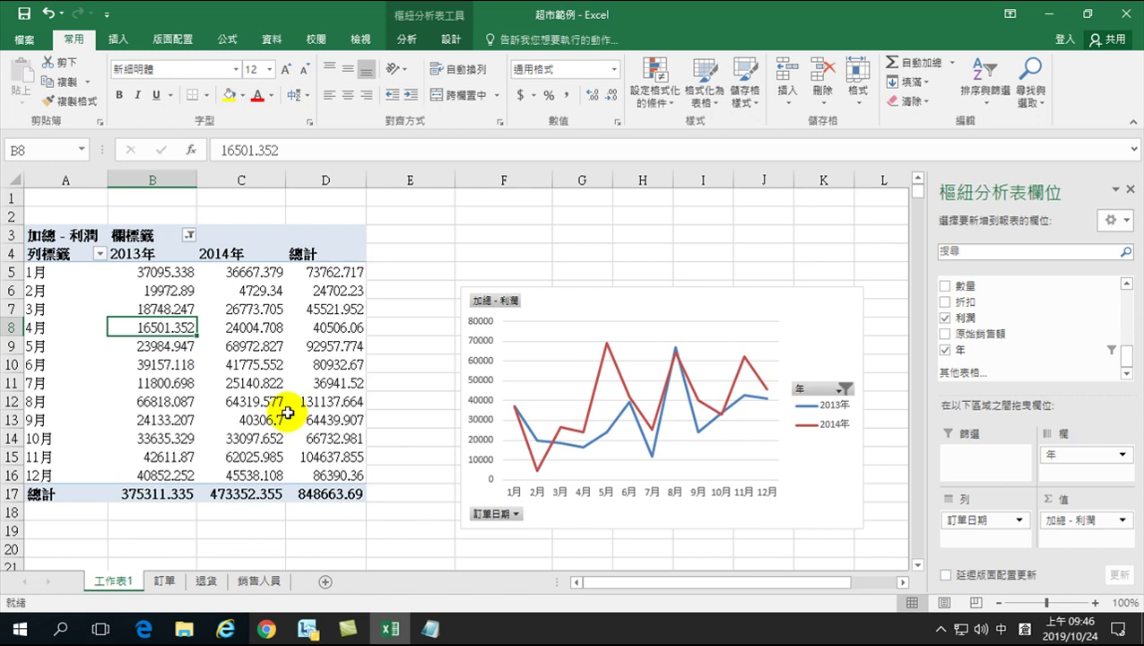
pyautogui.moveTo(562, 307); pyautogui.dragTo(514, 289)
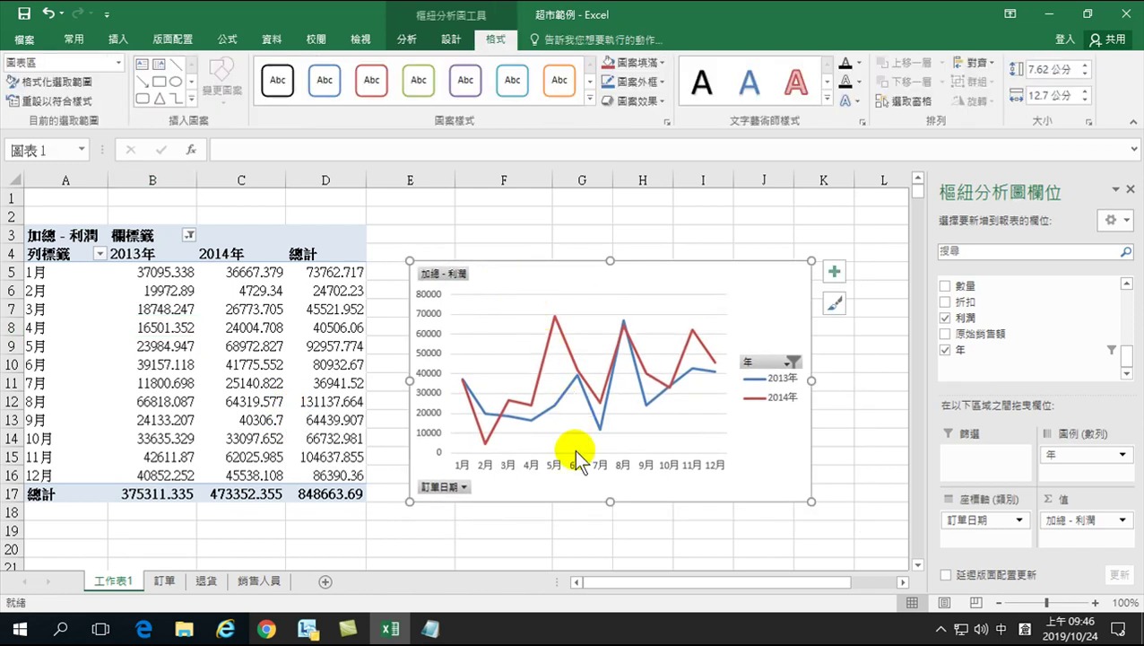